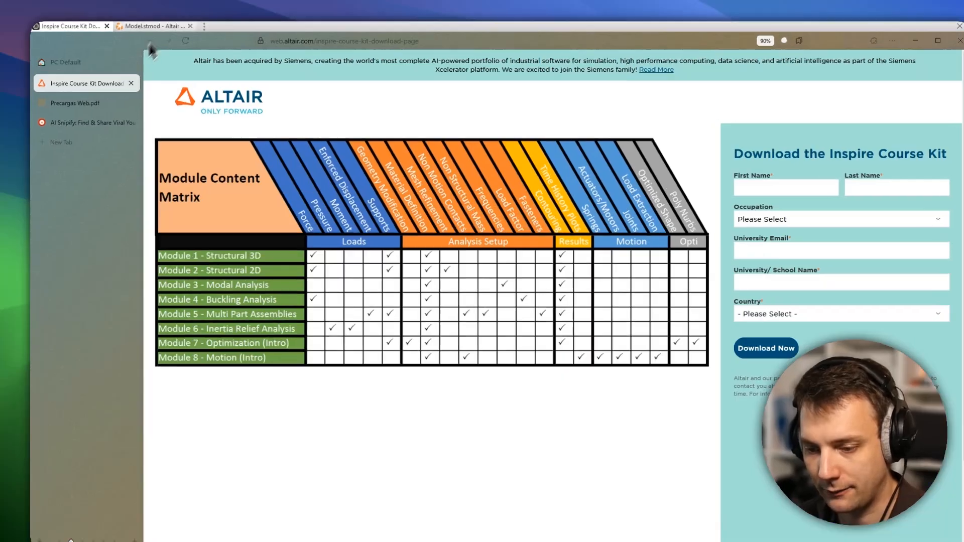
# Step: Switch to Altair Inspire and open the Module 5 multi-part assembly model
pyautogui.click(151, 26)
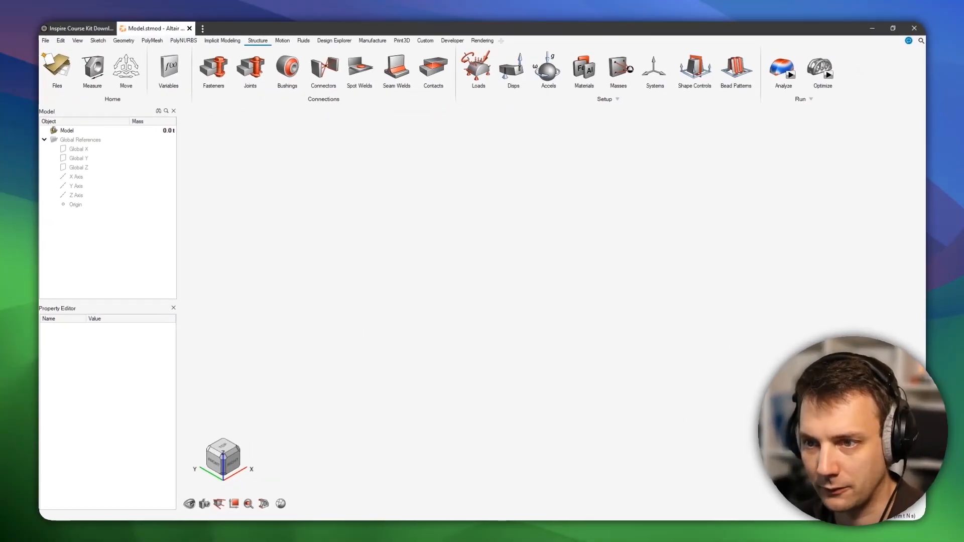
pyautogui.moveTo(188, 375); pyautogui.dragTo(420, 333)
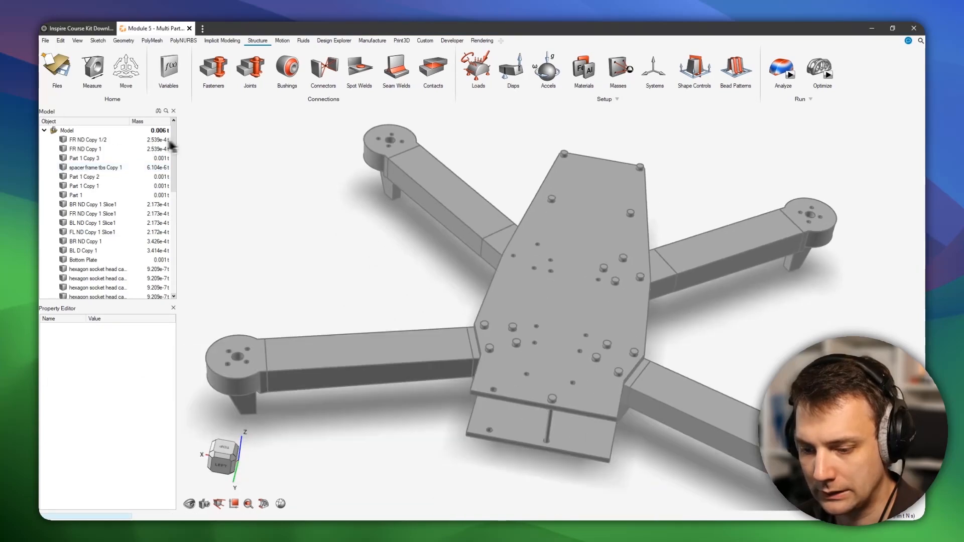
# Step: Examine the drone's arms, motor mounts, centre plates and hexagon socket head cap screws
pyautogui.moveTo(622, 246); pyautogui.dragTo(693, 196, button='middle')
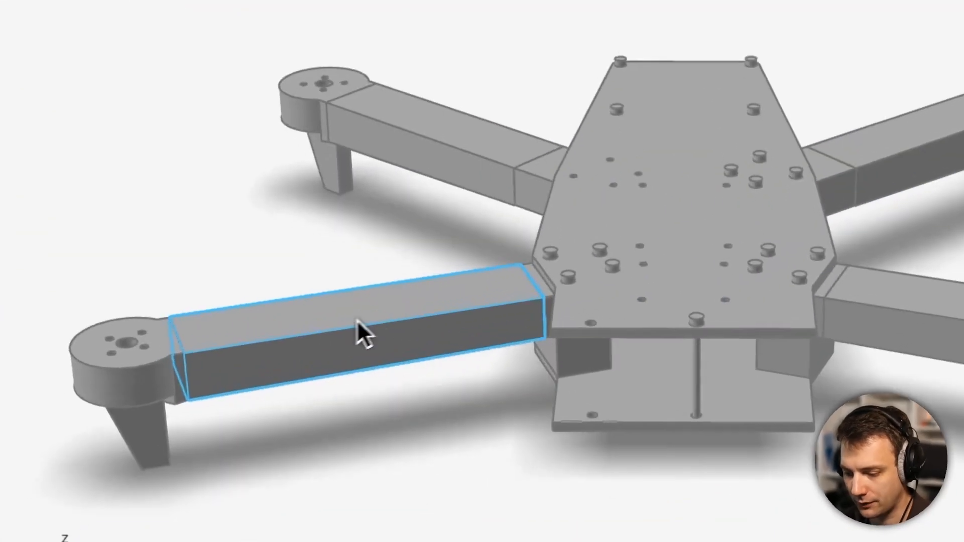
pyautogui.click(393, 316)
pyautogui.click(111, 349)
pyautogui.click(321, 75)
pyautogui.moveTo(367, 203); pyautogui.dragTo(402, 228, button='middle')
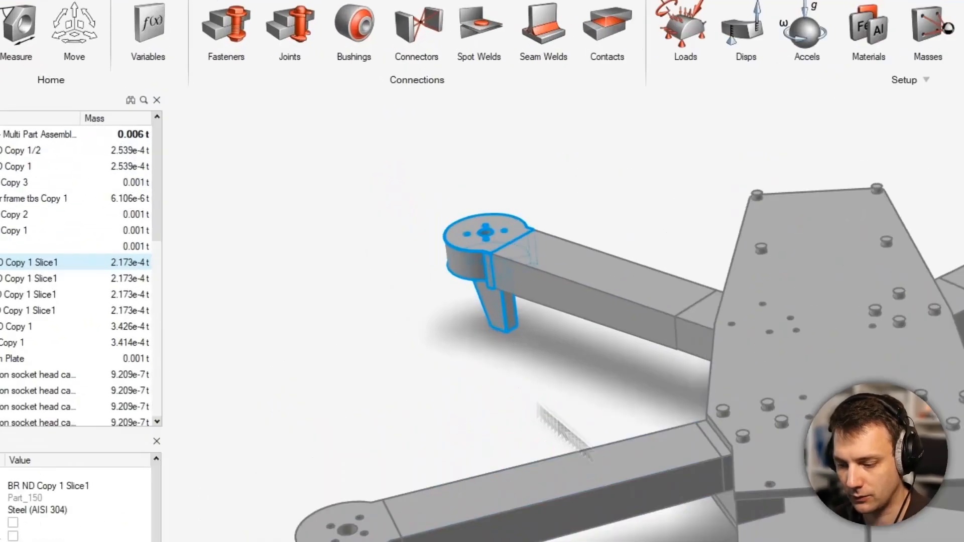
pyautogui.click(470, 374)
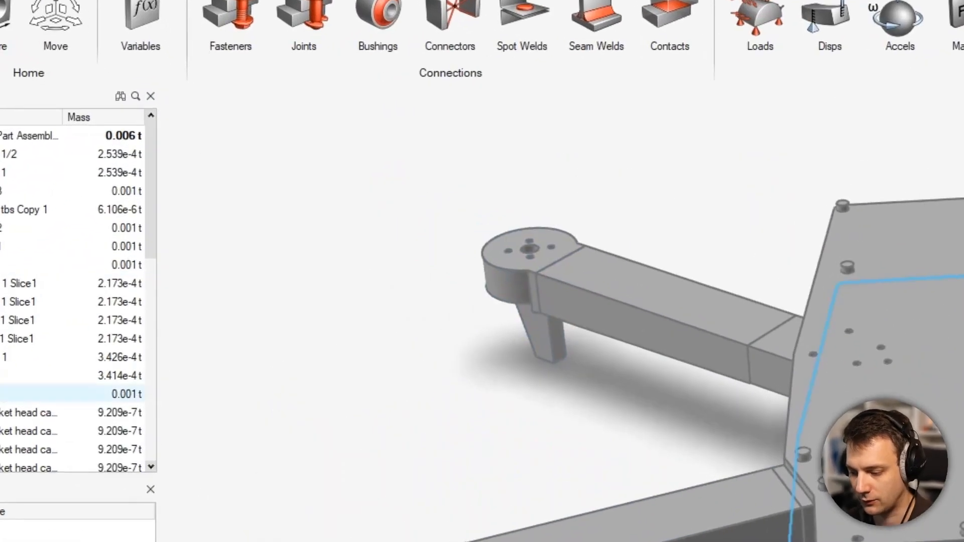
pyautogui.click(582, 328)
pyautogui.scroll(4, 587, 348)
pyautogui.scroll(-2, 548, 312)
pyautogui.scroll(4, 549, 311)
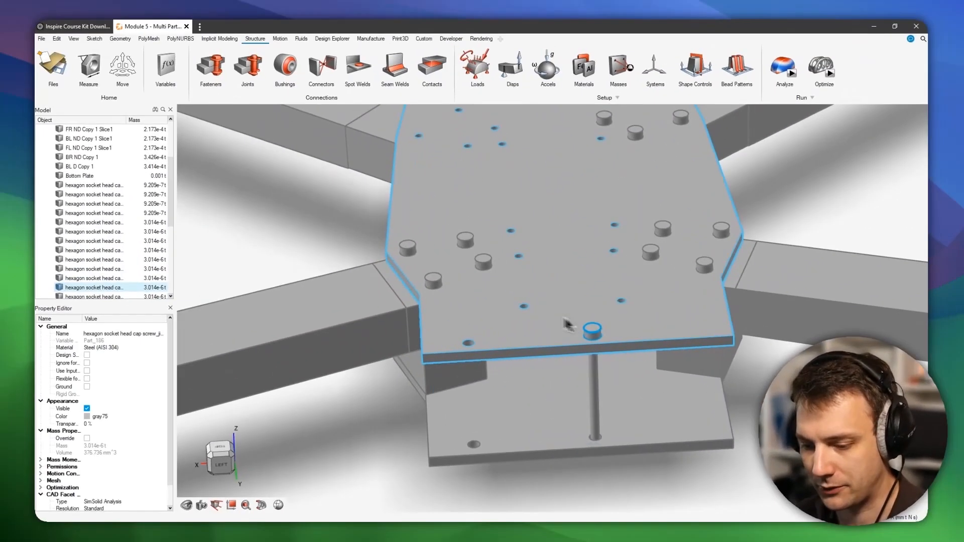
pyautogui.scroll(-3, 351, 267)
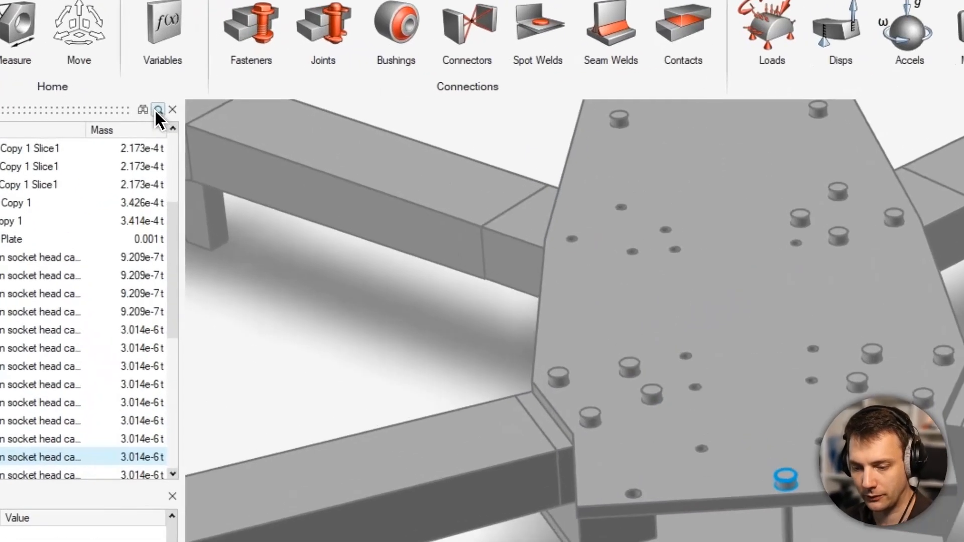
# Step: Filter the model browser by "hex" and delete all the hexagon socket head cap screws
pyautogui.click(166, 111)
pyautogui.write('hex')
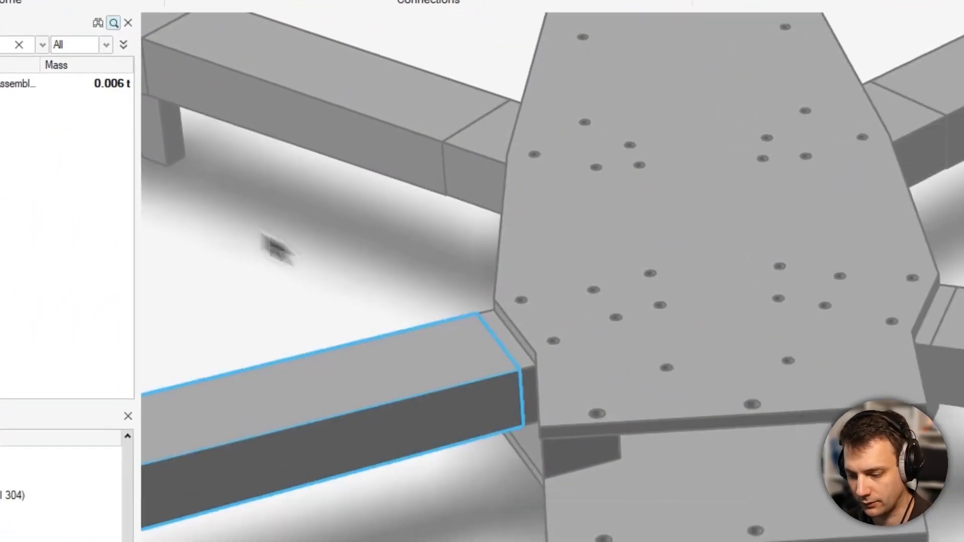
pyautogui.scroll(-4, 854, 467)
pyautogui.moveTo(486, 319); pyautogui.dragTo(597, 362, button='right')
pyautogui.moveTo(555, 433); pyautogui.dragTo(508, 443, button='right')
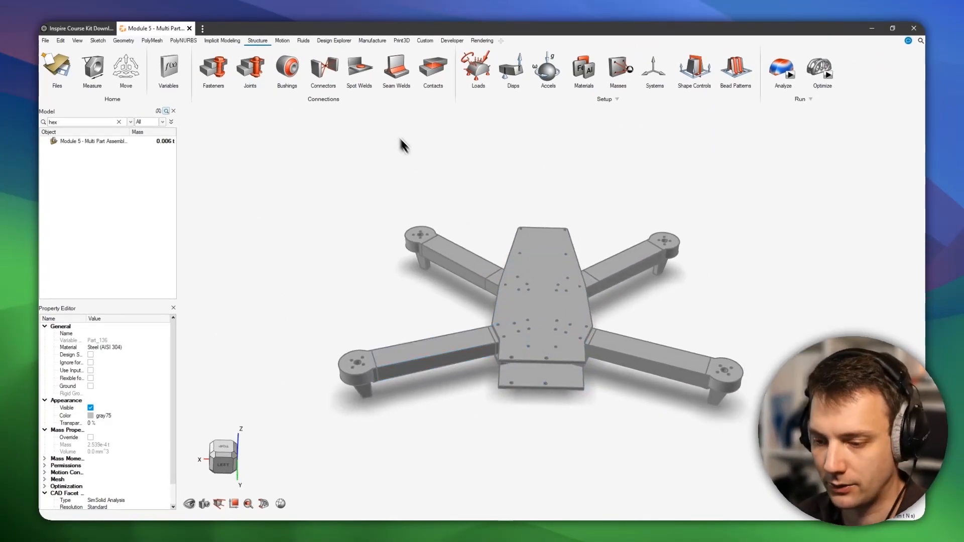
# Step: Detect aligned holes with the Fasteners tool and examine the candidates around the drone's centre plates
pyautogui.click(216, 66)
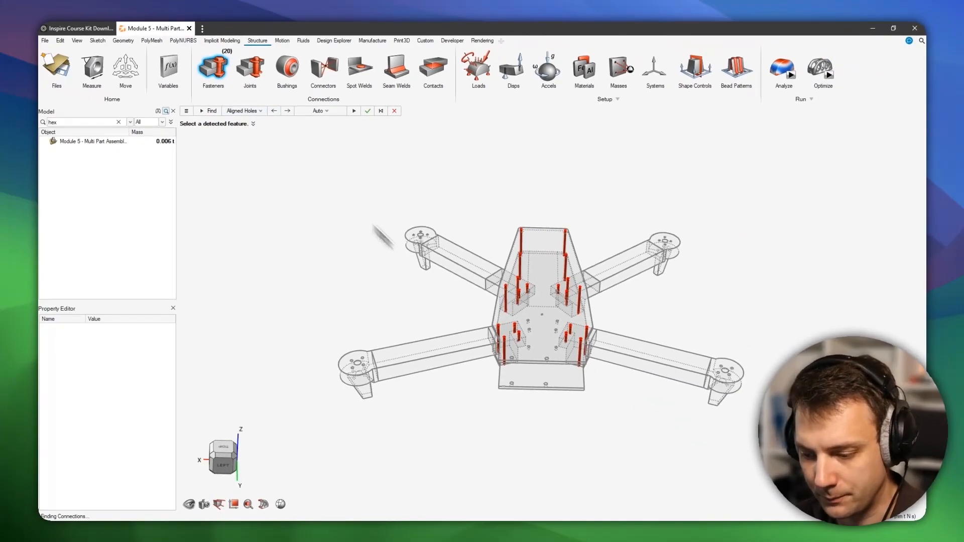
pyautogui.moveTo(662, 346)
pyautogui.mouseDown(button='middle')
pyautogui.moveTo(617, 332)
pyautogui.moveTo(508, 414)
pyautogui.mouseUp(button='middle')
pyautogui.moveTo(474, 344)
pyautogui.mouseDown(button='middle')
pyautogui.moveTo(585, 337)
pyautogui.moveTo(513, 316)
pyautogui.moveTo(522, 310)
pyautogui.mouseUp(button='middle')
pyautogui.scroll(5, 584, 336)
pyautogui.moveTo(553, 342); pyautogui.dragTo(533, 346, button='middle')
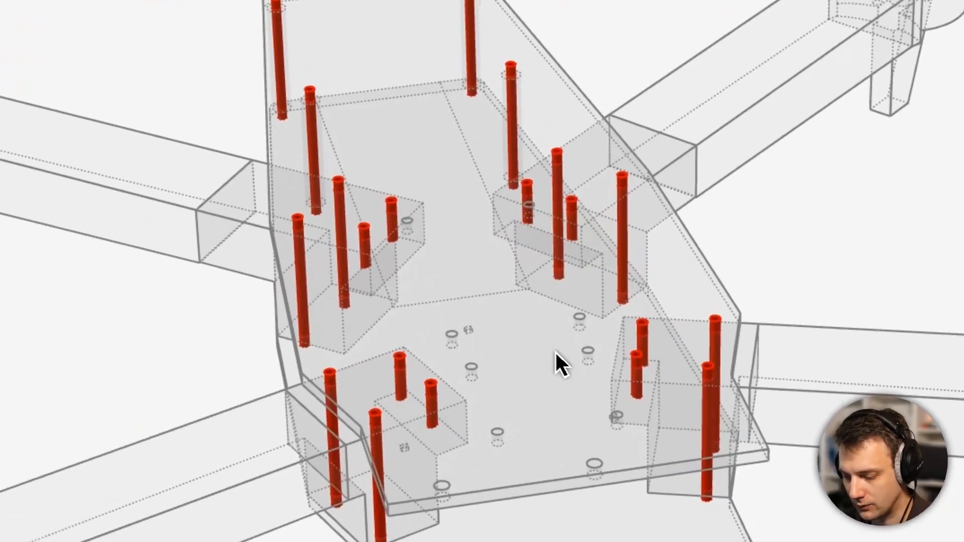
pyautogui.moveTo(533, 346); pyautogui.dragTo(523, 273, button='right')
pyautogui.moveTo(523, 273)
pyautogui.mouseDown(button='middle')
pyautogui.moveTo(491, 282)
pyautogui.moveTo(563, 295)
pyautogui.moveTo(541, 291)
pyautogui.mouseUp(button='middle')
pyautogui.scroll(3, 525, 330)
pyautogui.scroll(3, 544, 329)
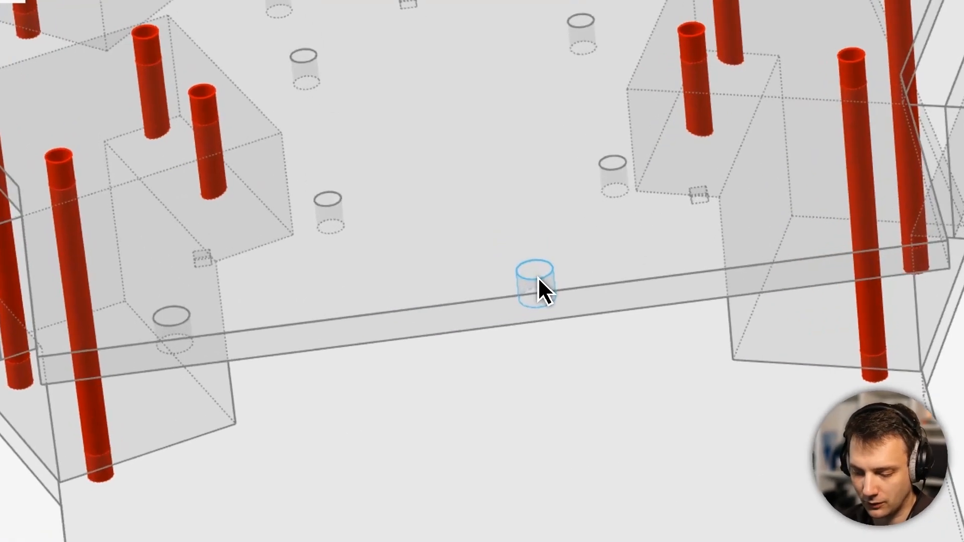
# Step: Create a Nut and Bolt fastener through the middle edge holes of the top and bottom plates
pyautogui.click(535, 278)
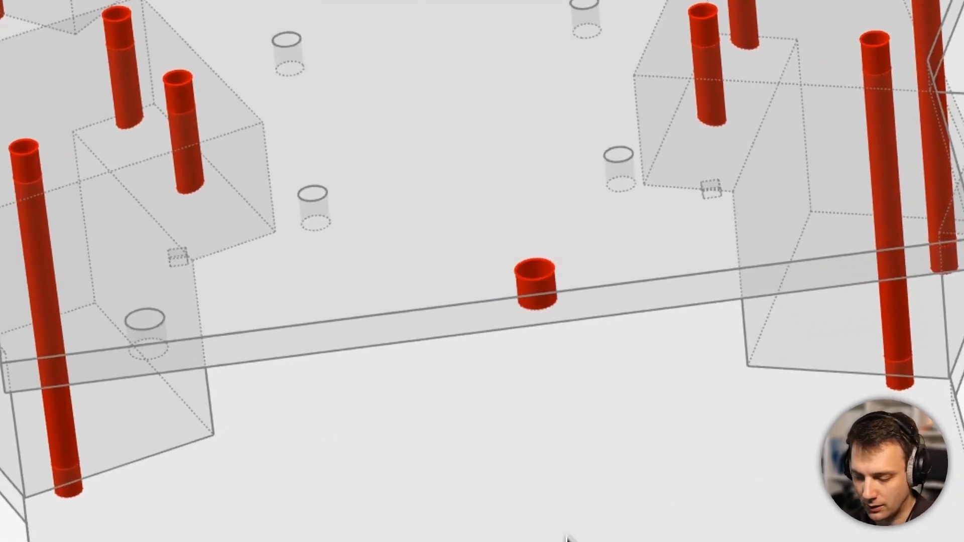
pyautogui.click(554, 423)
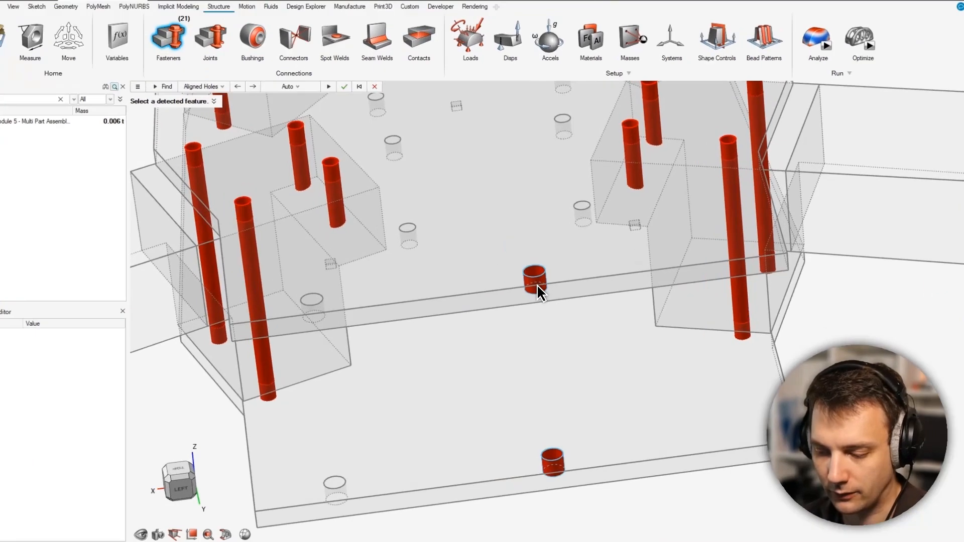
pyautogui.click(538, 285)
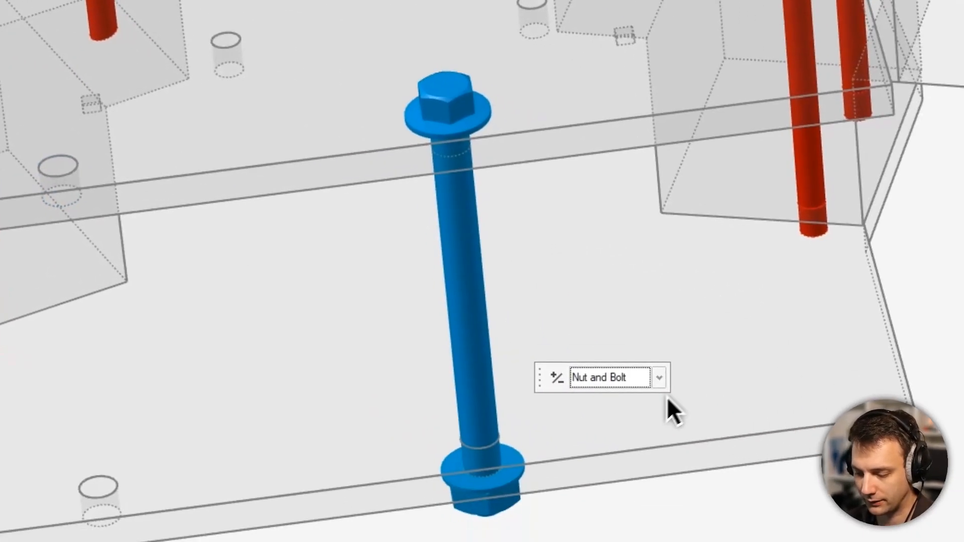
pyautogui.click(659, 379)
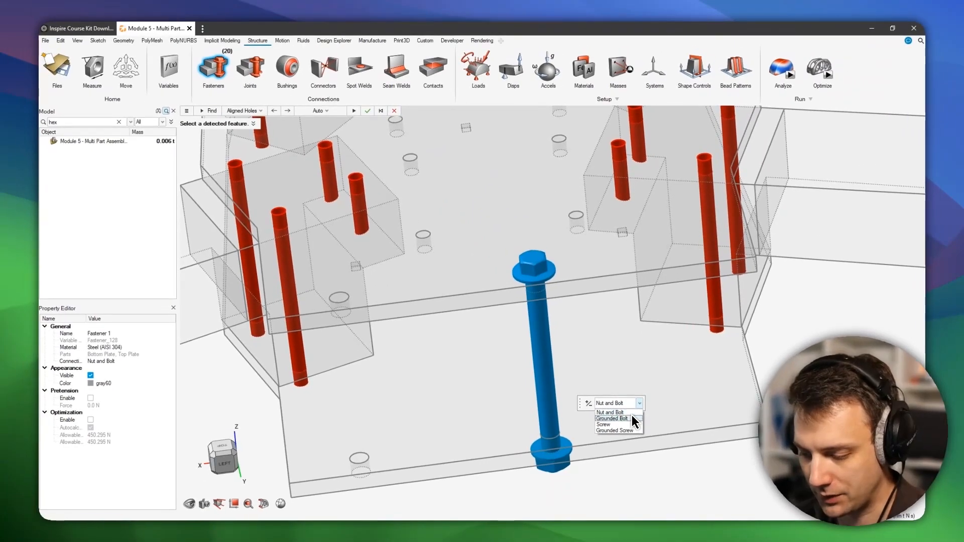
pyautogui.click(640, 403)
# Step: Create another Nut and Bolt fastener through the matching corner holes of the top and bottom plates
pyautogui.click(344, 308)
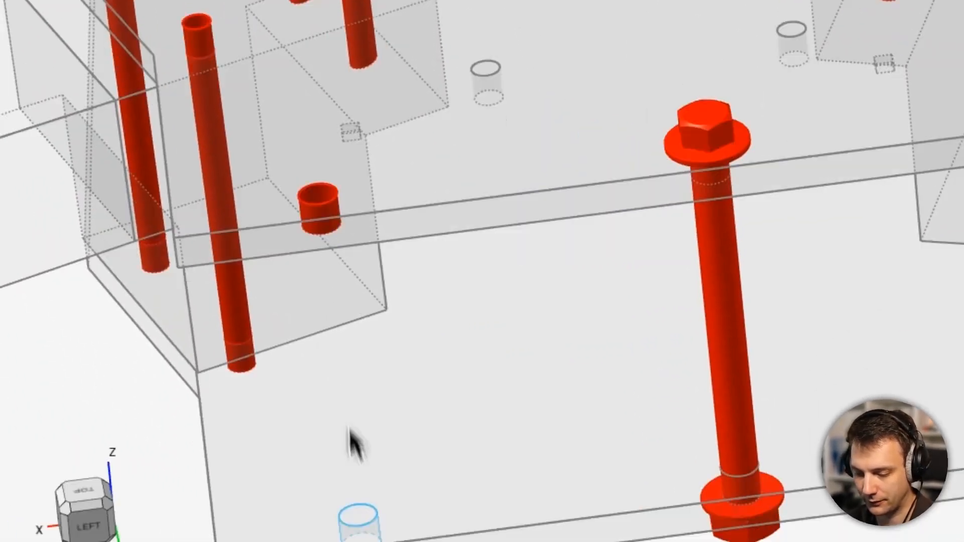
pyautogui.click(360, 522)
pyautogui.click(332, 218)
# Step: Create fasteners in all remaining detected aligned holes and leave the Fasteners tool
pyautogui.moveTo(386, 346); pyautogui.dragTo(555, 362, button='middle')
pyautogui.moveTo(635, 385)
pyautogui.mouseDown(button='middle')
pyautogui.moveTo(492, 417)
pyautogui.moveTo(577, 360)
pyautogui.moveTo(534, 380)
pyautogui.moveTo(465, 360)
pyautogui.moveTo(392, 366)
pyautogui.moveTo(442, 412)
pyautogui.moveTo(420, 414)
pyautogui.moveTo(394, 364)
pyautogui.moveTo(437, 349)
pyautogui.moveTo(504, 295)
pyautogui.mouseUp(button='middle')
pyautogui.moveTo(563, 331); pyautogui.dragTo(528, 288, button='middle')
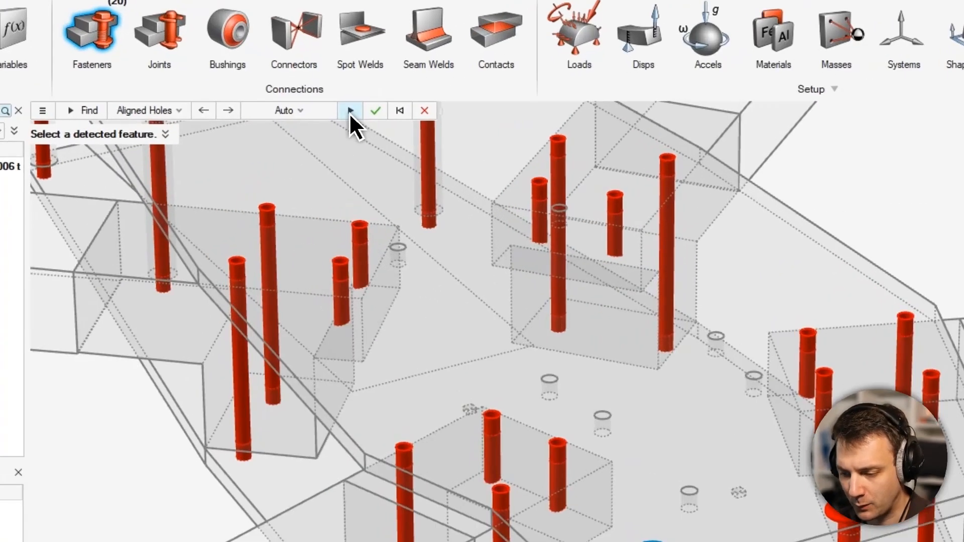
pyautogui.click(354, 111)
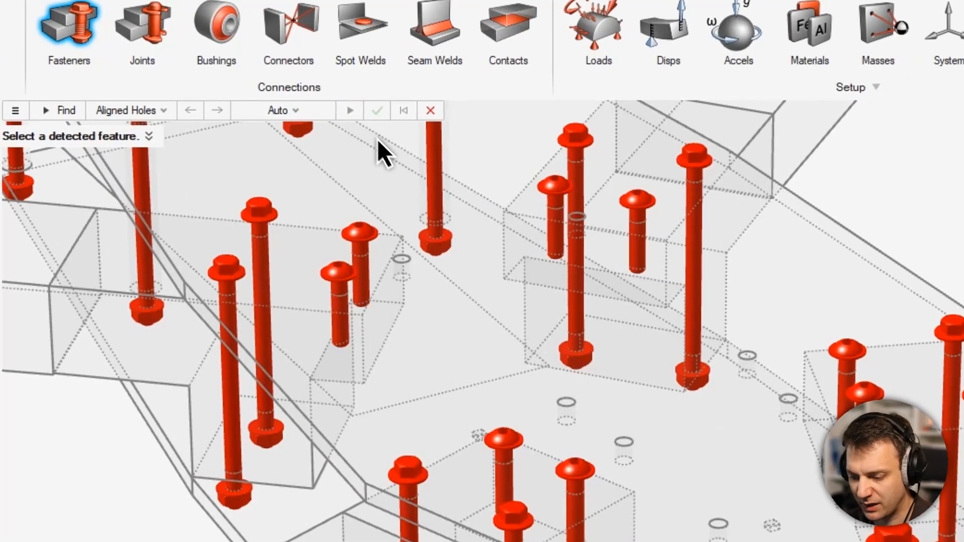
pyautogui.moveTo(485, 165); pyautogui.dragTo(954, 165, button='right')
pyautogui.scroll(-2, 914, 203)
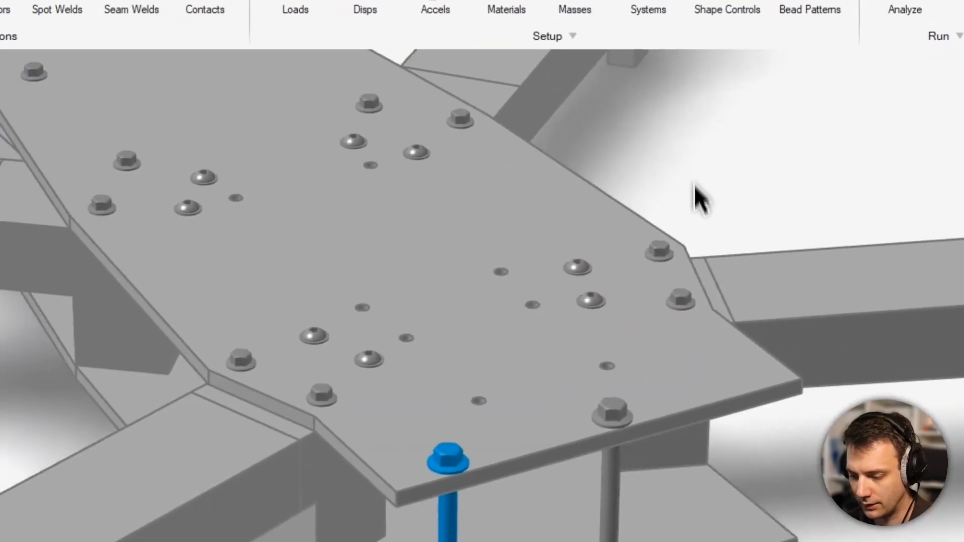
# Step: Clear the model browser's filter and review the created fasteners in the model and the list
pyautogui.moveTo(927, 334); pyautogui.dragTo(889, 386, button='middle')
pyautogui.moveTo(807, 363); pyautogui.dragTo(802, 383, button='middle')
pyautogui.scroll(-6, 623, 269)
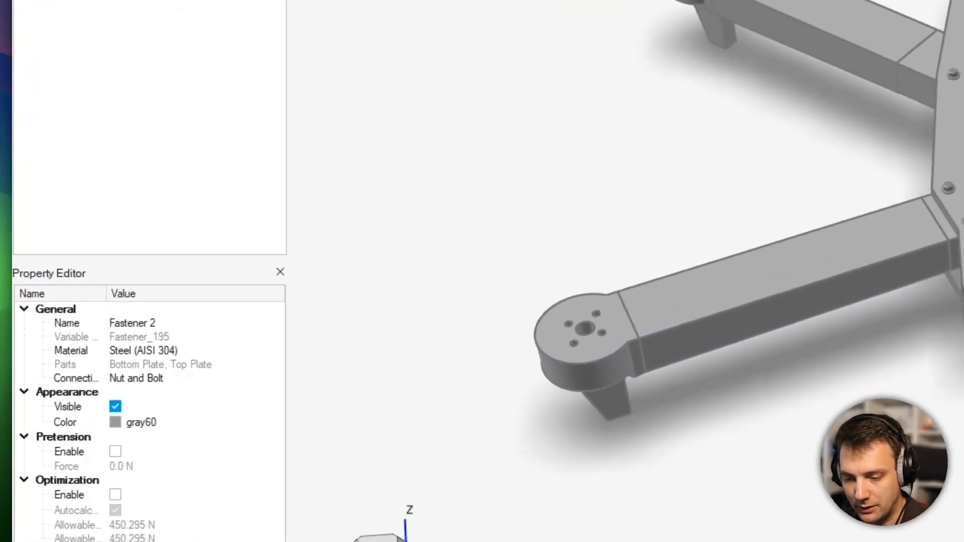
pyautogui.click(119, 122)
pyautogui.scroll(-10, 151, 50)
# Step: Switch to the web browser and look up the M3 row in the Precargas Web.pdf preload table
pyautogui.click(136, 31)
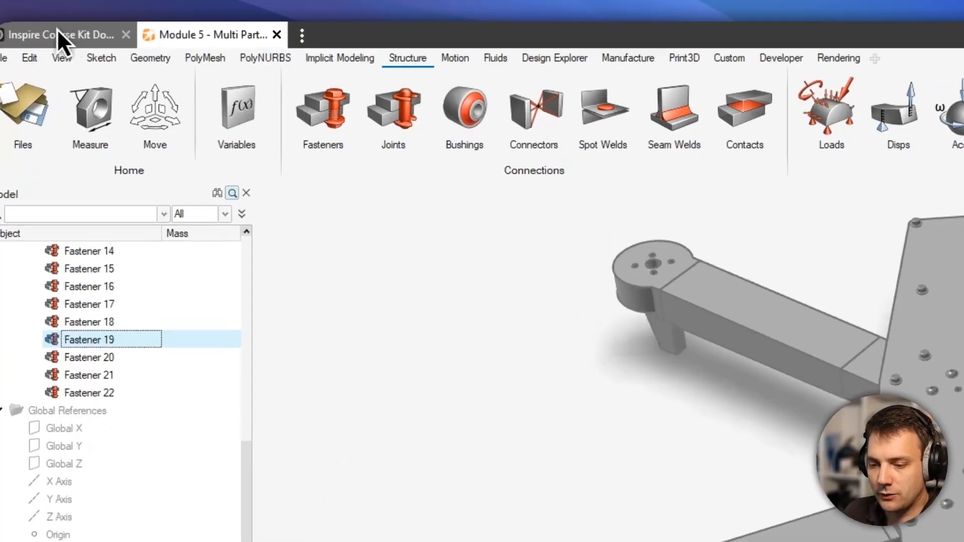
pyautogui.click(74, 28)
pyautogui.click(81, 101)
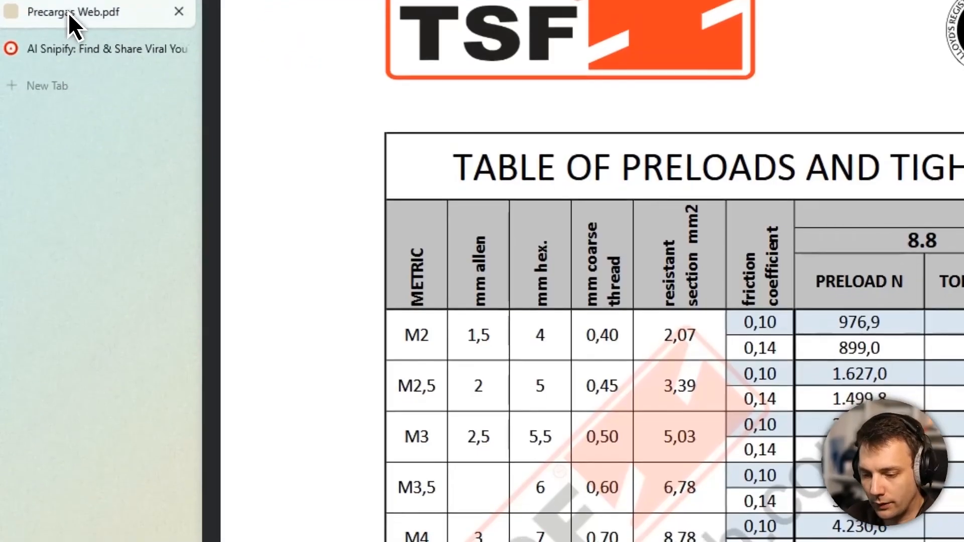
pyautogui.scroll(-3, 714, 182)
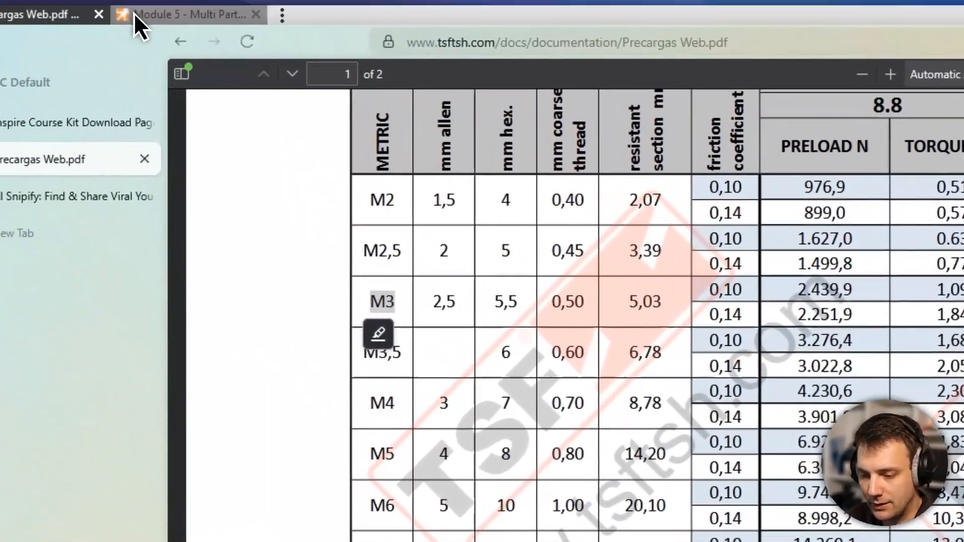
# Step: Return to the Inspire model and hide Fastener 8 in the top plate
pyautogui.click(125, 26)
pyautogui.scroll(5, 533, 373)
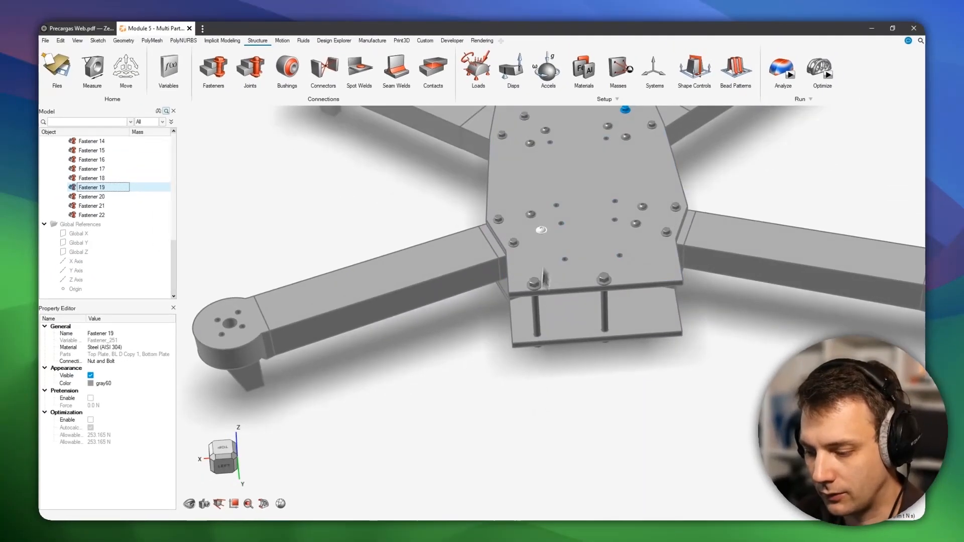
pyautogui.press('h')
pyautogui.scroll(6, 544, 232)
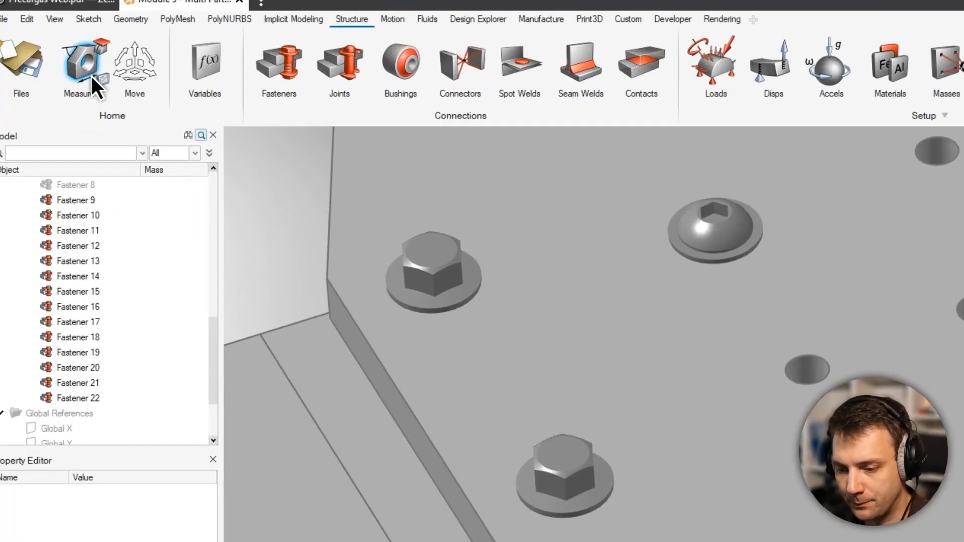
# Step: Measure the diameter of the top-plate hole uncovered by the hidden fastener
pyautogui.click(92, 67)
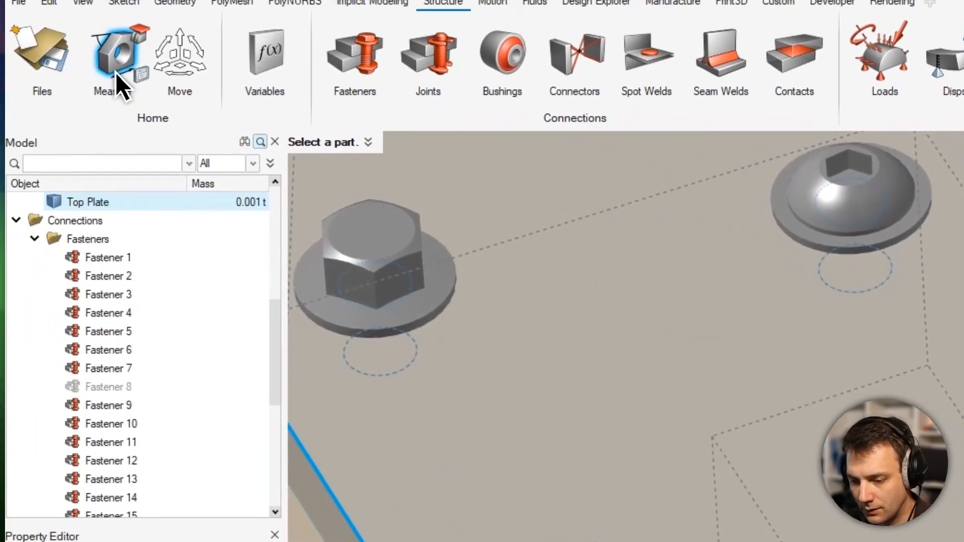
pyautogui.click(116, 73)
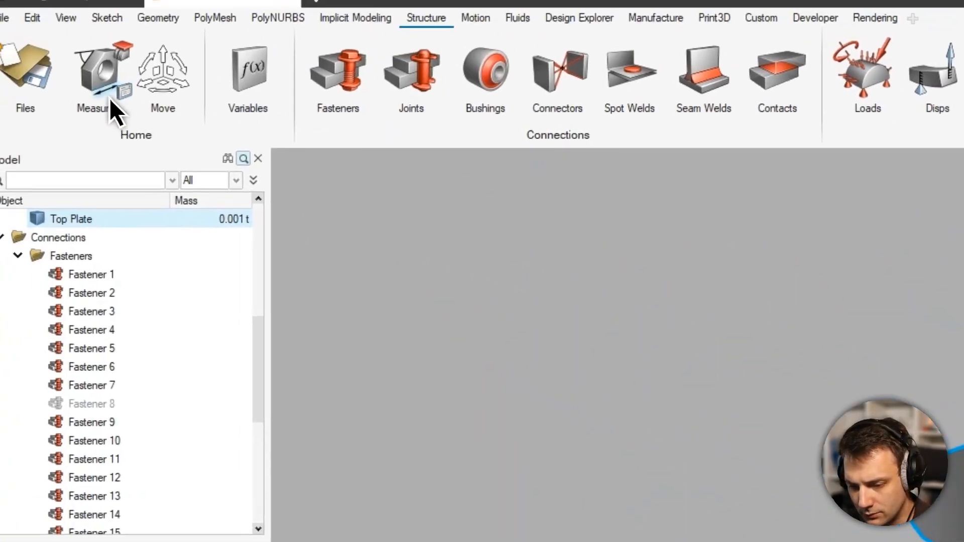
pyautogui.click(110, 98)
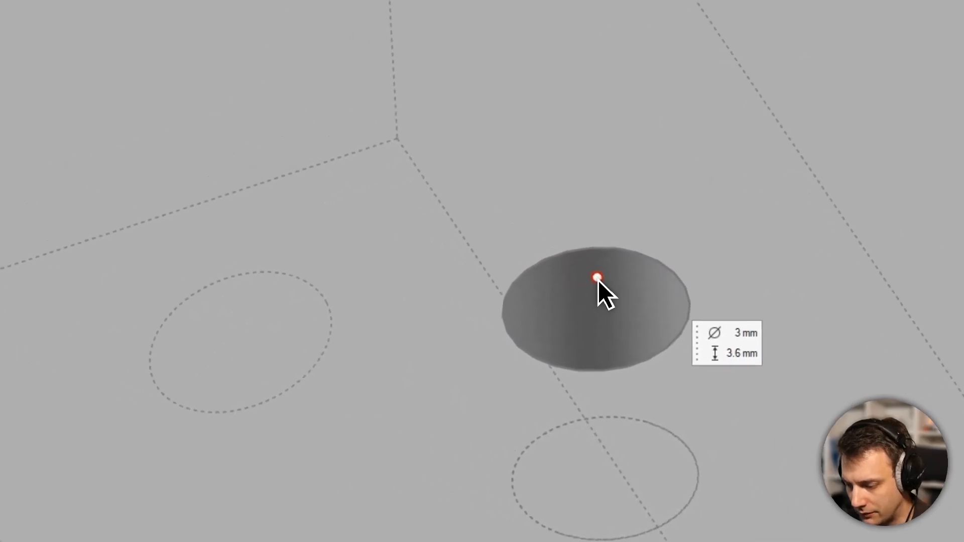
pyautogui.press('Escape')
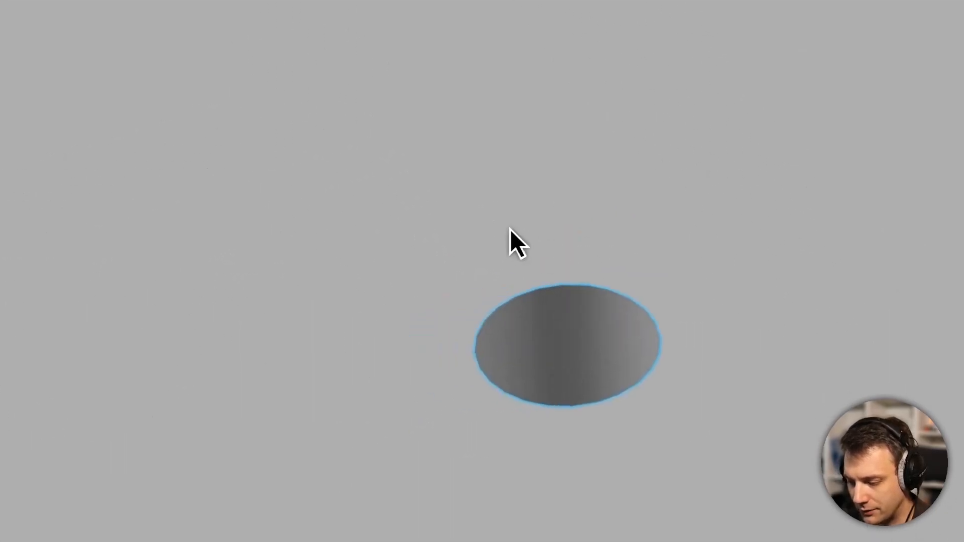
pyautogui.scroll(-5, 510, 230)
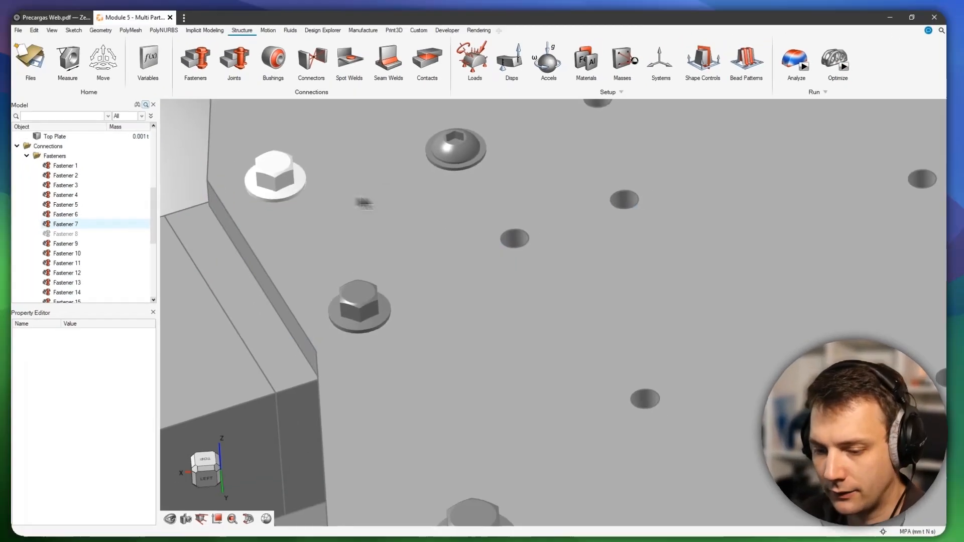
pyautogui.scroll(-5, 491, 274)
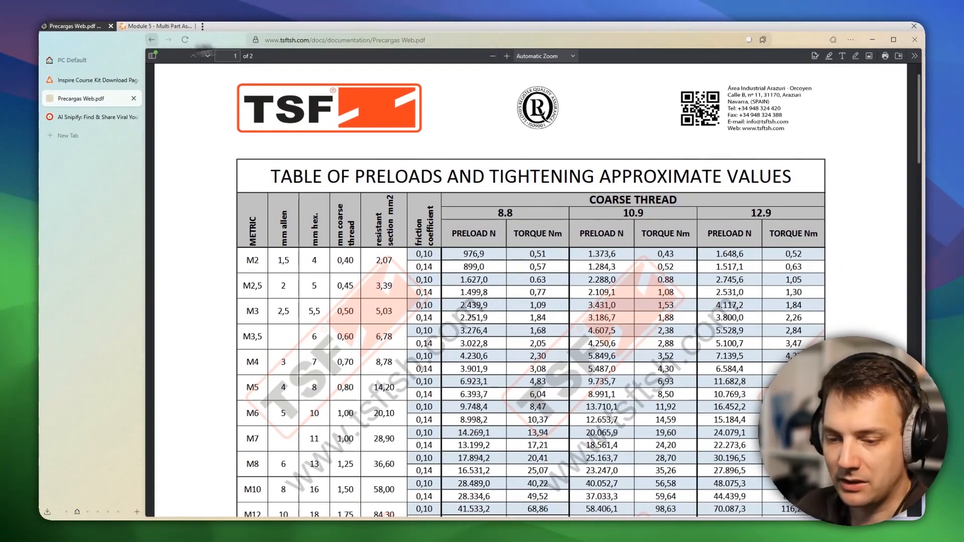
# Step: Return to the Inspire model and show all parts again, including the hidden Fastener 8
pyautogui.click(169, 27)
pyautogui.scroll(-5, 304, 214)
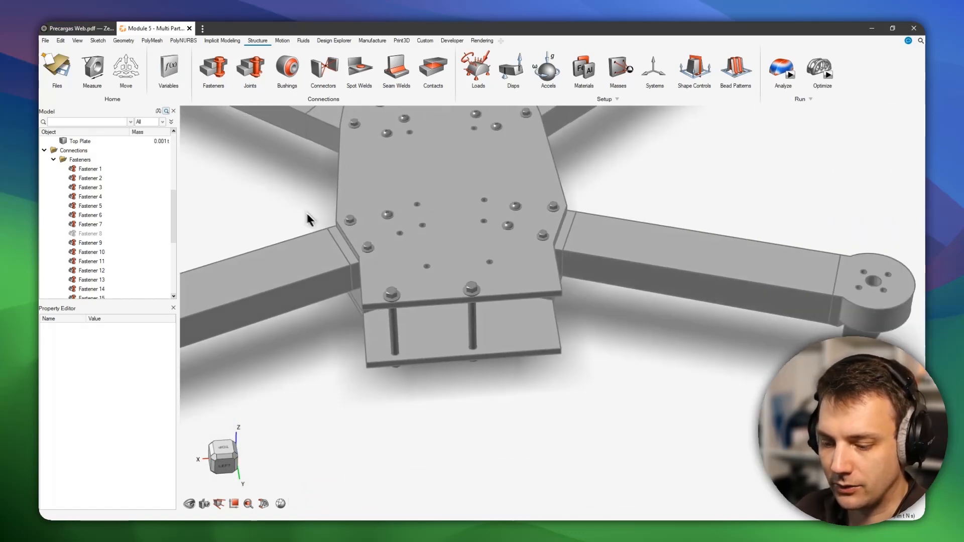
pyautogui.moveTo(307, 216); pyautogui.dragTo(471, 289, button='right')
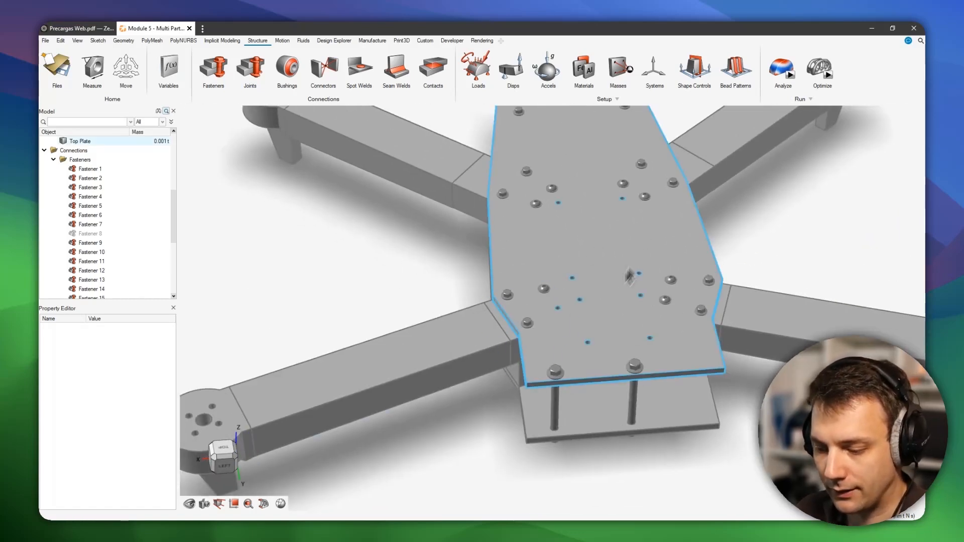
pyautogui.press('a')
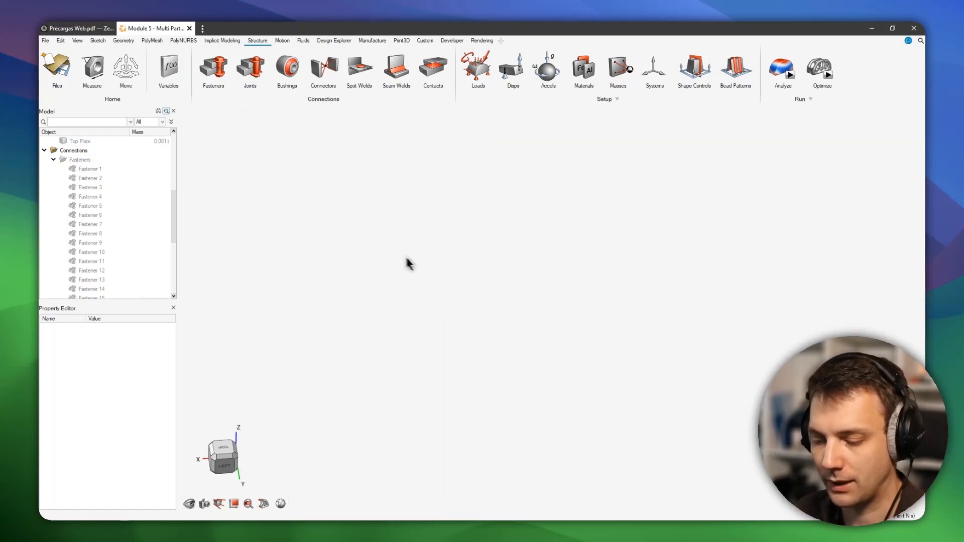
pyautogui.press('a')
# Step: Examine the two long fasteners joining the top and bottom plates at one end of the drone frame, selecting each
pyautogui.scroll(-1, 399, 253)
pyautogui.moveTo(404, 256); pyautogui.dragTo(447, 271, button='right')
pyautogui.moveTo(448, 273); pyautogui.dragTo(584, 334, button='middle')
pyautogui.scroll(1, 470, 324)
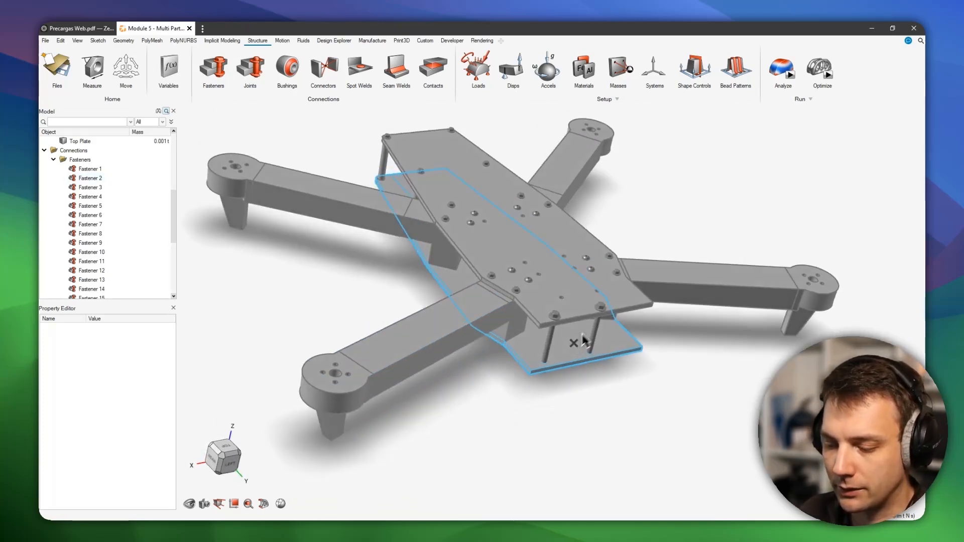
pyautogui.scroll(5, 495, 291)
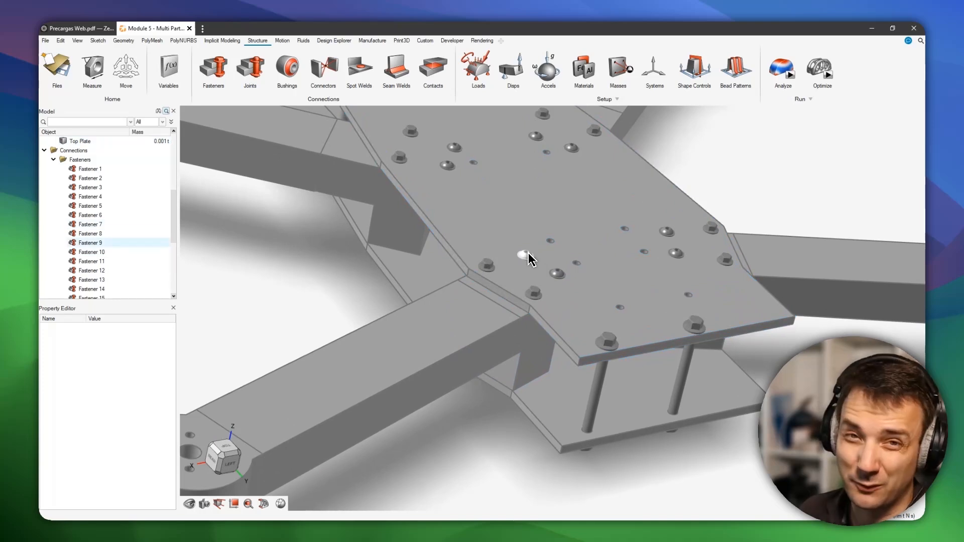
pyautogui.scroll(-3, 530, 260)
pyautogui.moveTo(557, 305); pyautogui.dragTo(527, 297, button='middle')
pyautogui.moveTo(617, 373)
pyautogui.mouseDown(button='middle')
pyautogui.moveTo(683, 366)
pyautogui.moveTo(643, 359)
pyautogui.moveTo(646, 370)
pyautogui.moveTo(646, 342)
pyautogui.mouseUp(button='middle')
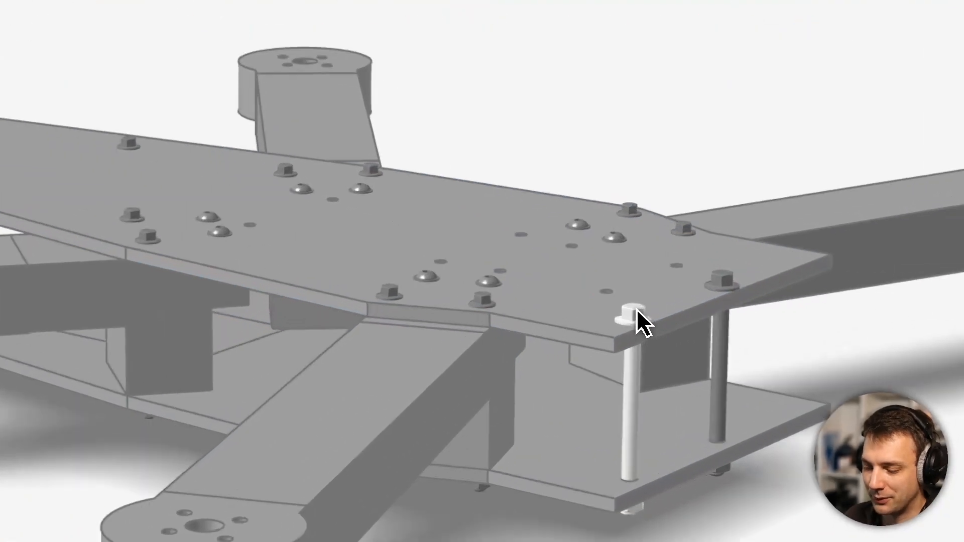
pyautogui.click(629, 312)
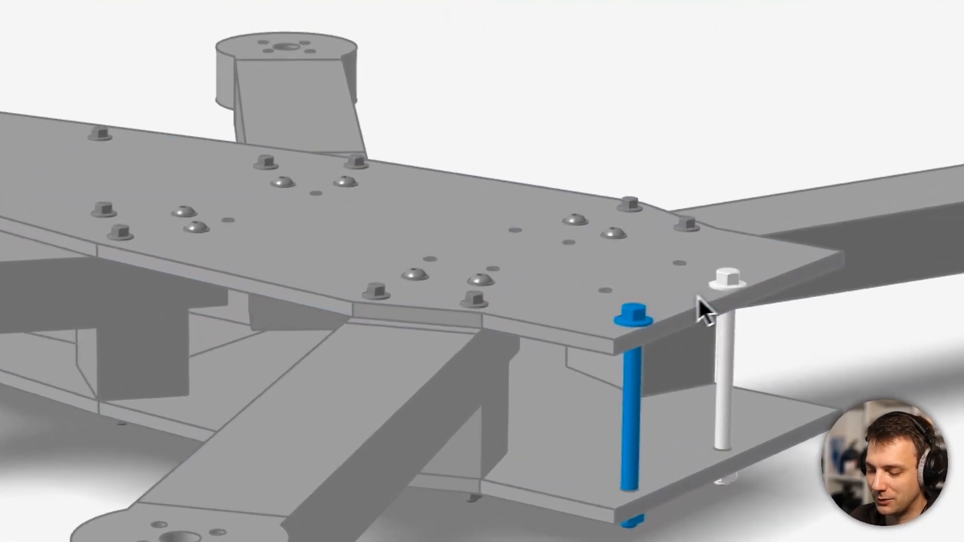
pyautogui.click(731, 279)
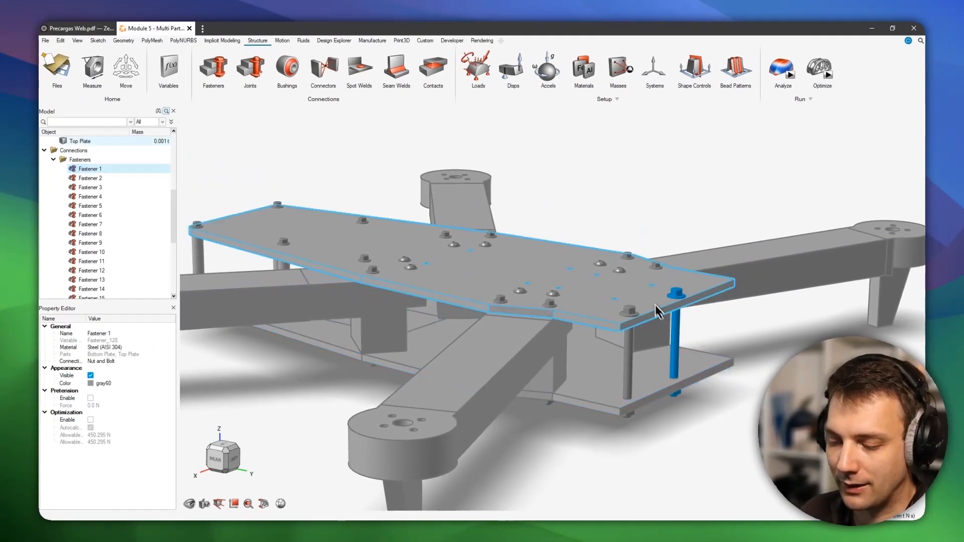
# Step: Compare the plate-to-plate fasteners at one end of the frame with the spacer posts at the other end from several angles
pyautogui.moveTo(672, 327); pyautogui.dragTo(661, 355, button='middle')
pyautogui.scroll(-4, 647, 340)
pyautogui.moveTo(604, 338); pyautogui.dragTo(662, 378, button='middle')
pyautogui.scroll(6, 662, 378)
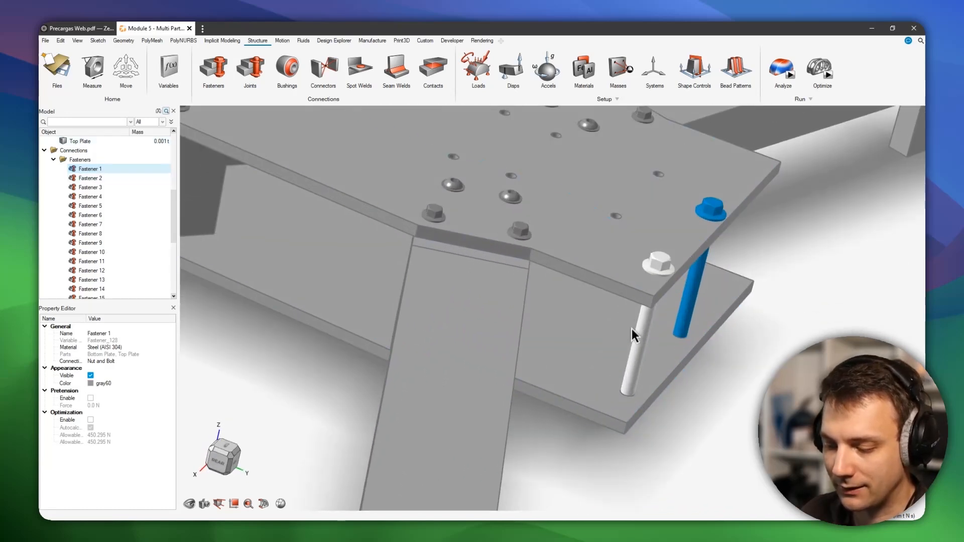
pyautogui.moveTo(592, 351); pyautogui.dragTo(883, 427, button='right')
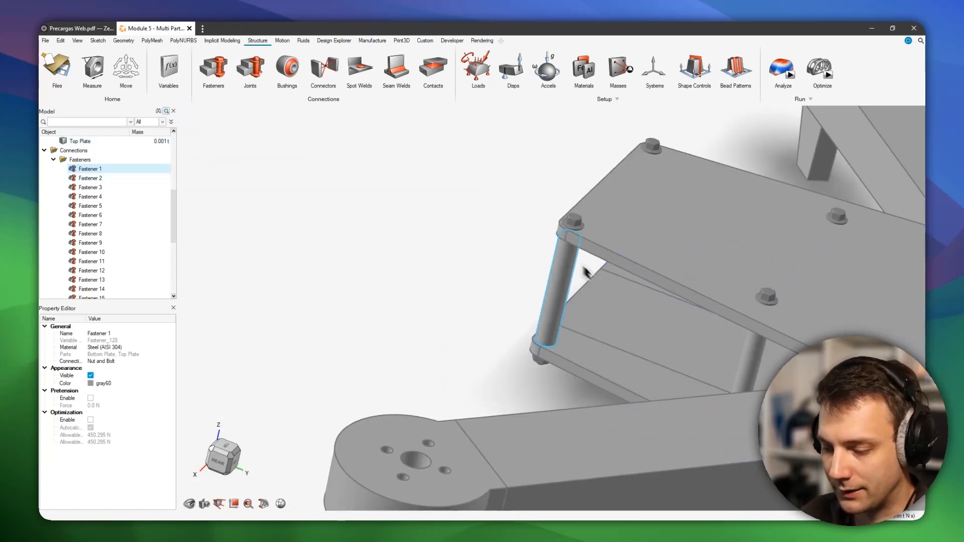
pyautogui.scroll(-2, 649, 306)
pyautogui.middleClick(816, 354)
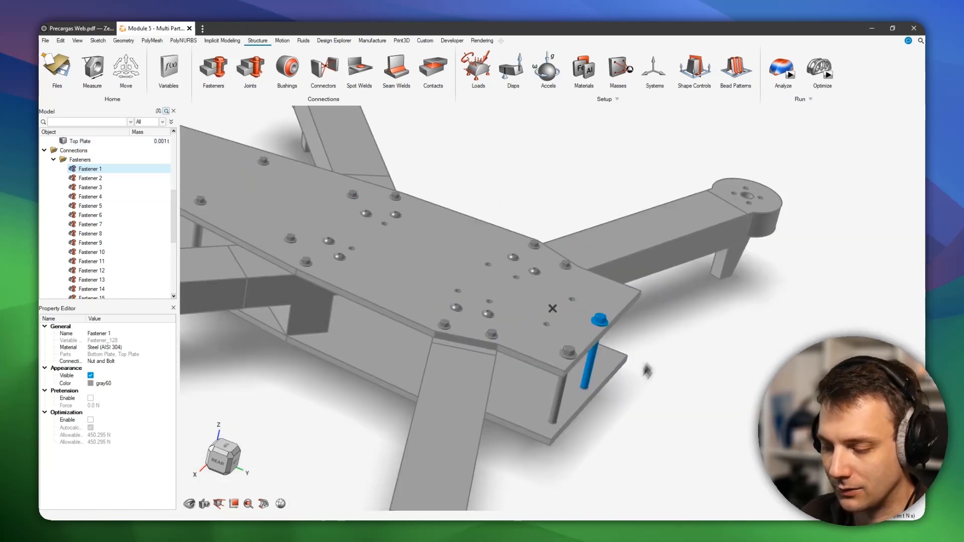
pyautogui.moveTo(646, 370); pyautogui.dragTo(583, 346, button='middle')
pyautogui.scroll(-2, 617, 371)
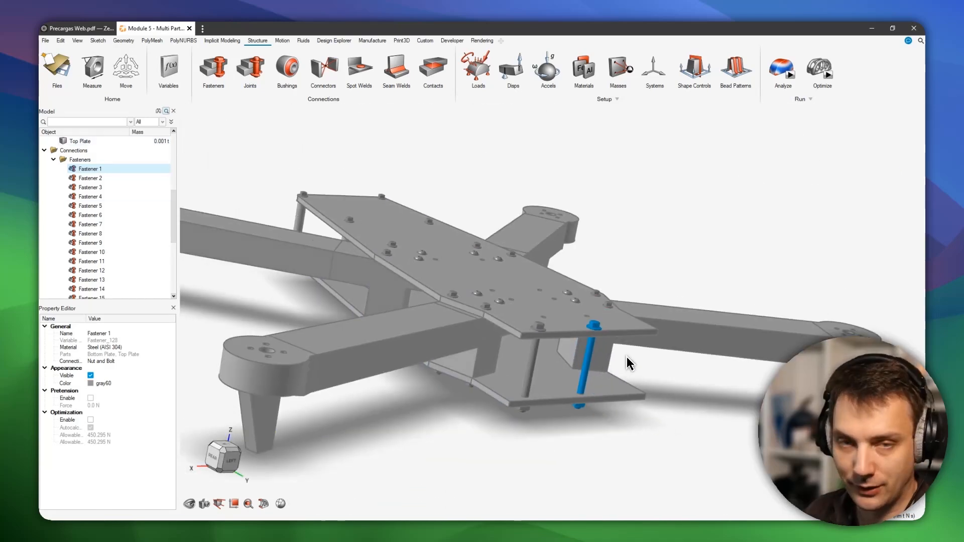
pyautogui.moveTo(585, 304); pyautogui.dragTo(646, 262, button='right')
pyautogui.scroll(-2, 646, 262)
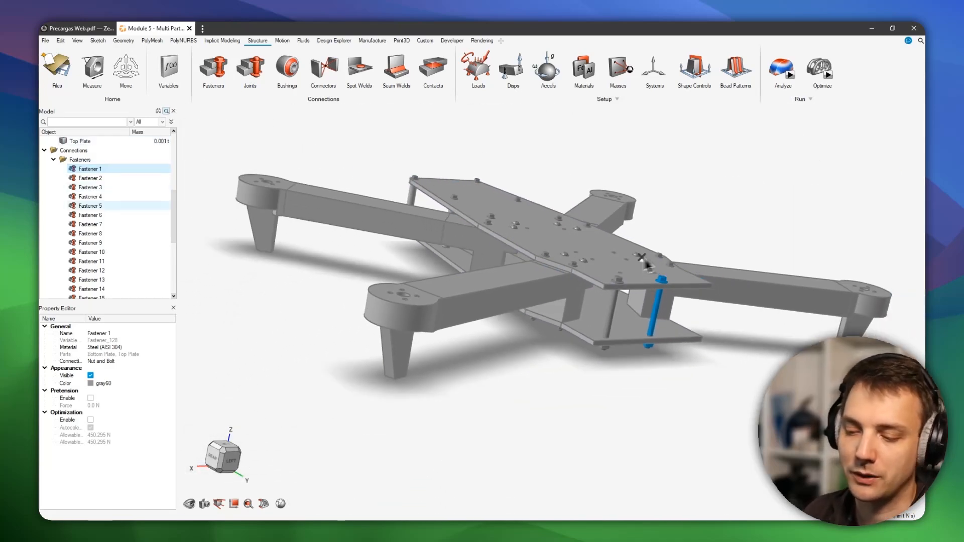
pyautogui.moveTo(646, 262); pyautogui.dragTo(598, 267, button='middle')
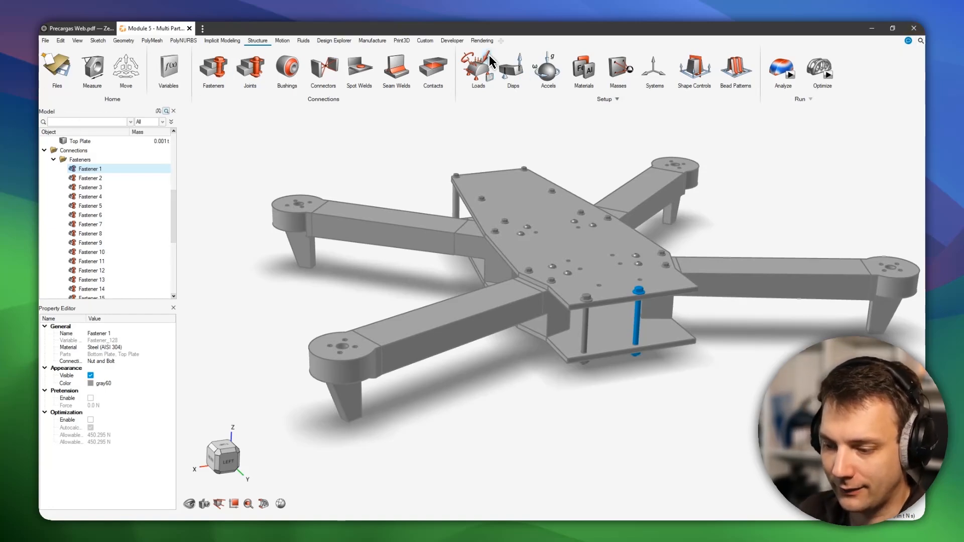
# Step: Create a connector from the central motor-mount hole of the FR arm to a free point beside the part
pyautogui.scroll(10, 344, 347)
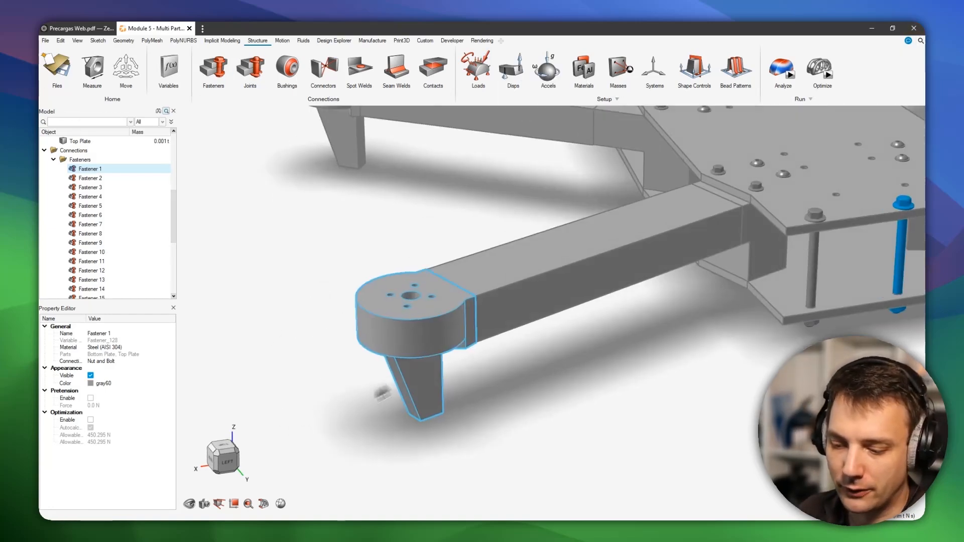
pyautogui.moveTo(339, 237); pyautogui.dragTo(605, 297, button='middle')
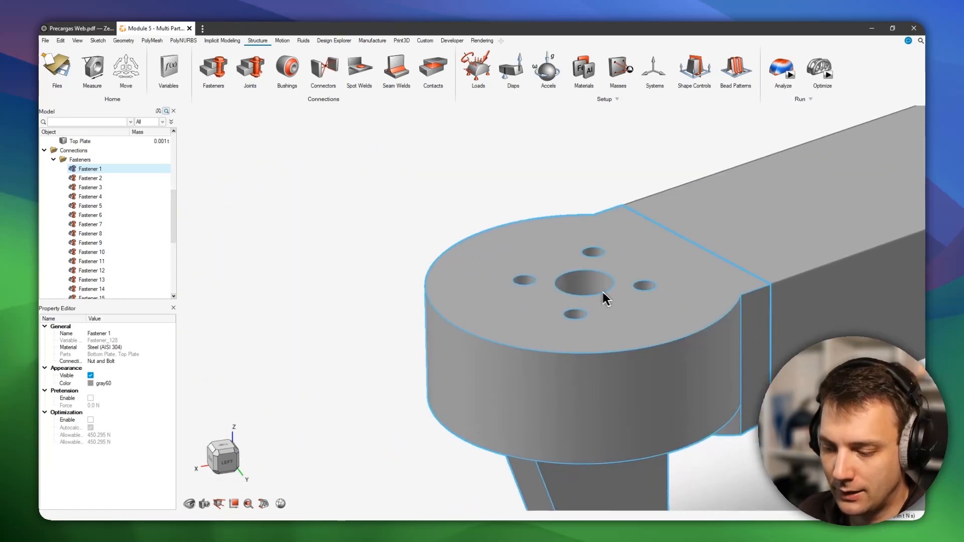
pyautogui.click(321, 68)
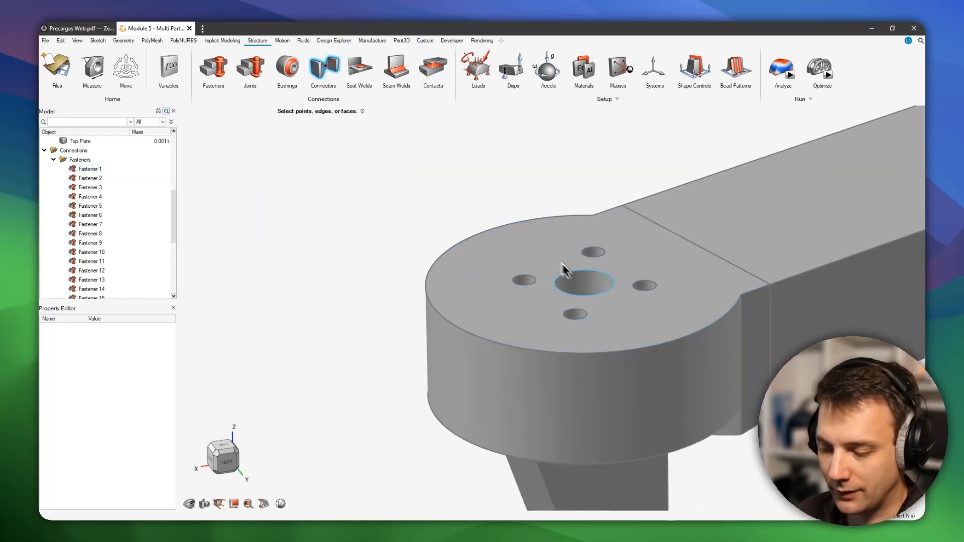
pyautogui.moveTo(607, 309); pyautogui.dragTo(605, 375, button='middle')
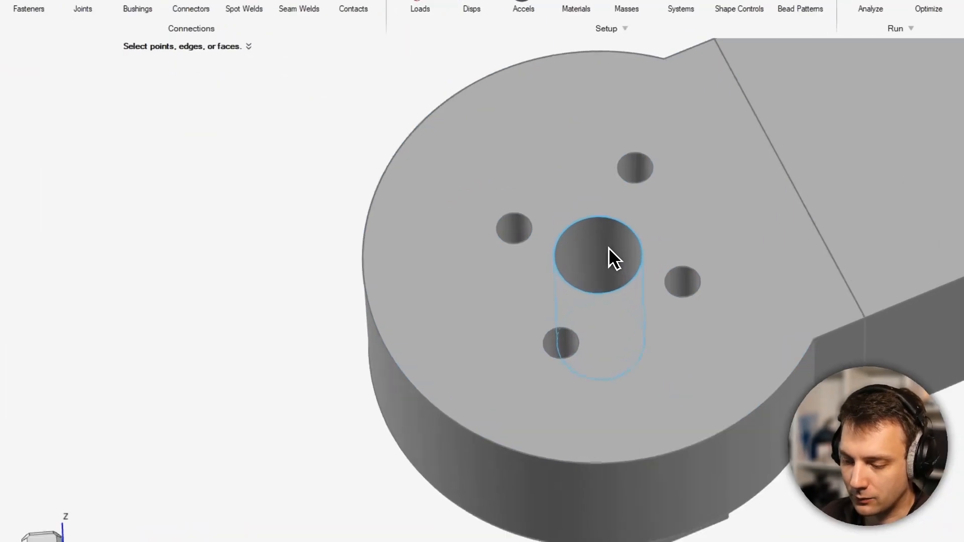
pyautogui.click(604, 248)
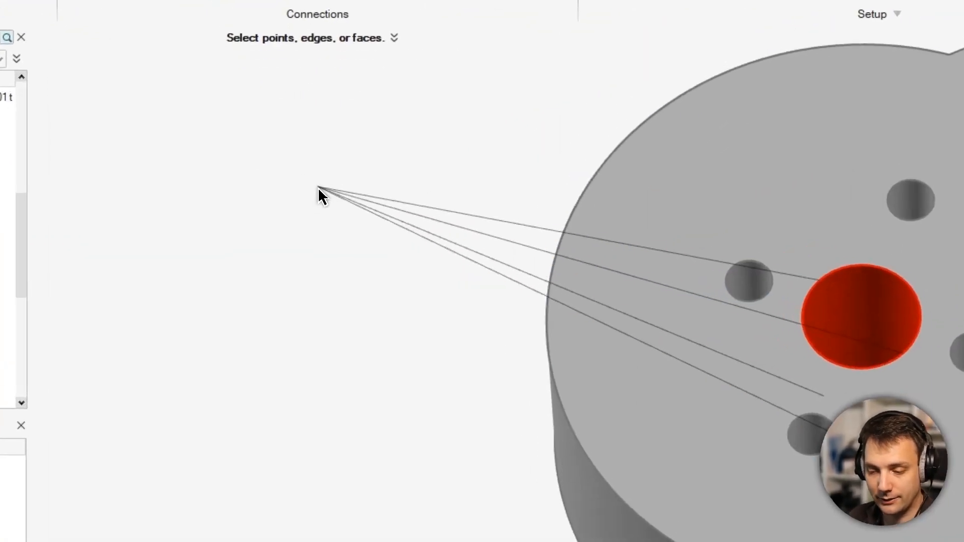
pyautogui.click(324, 187)
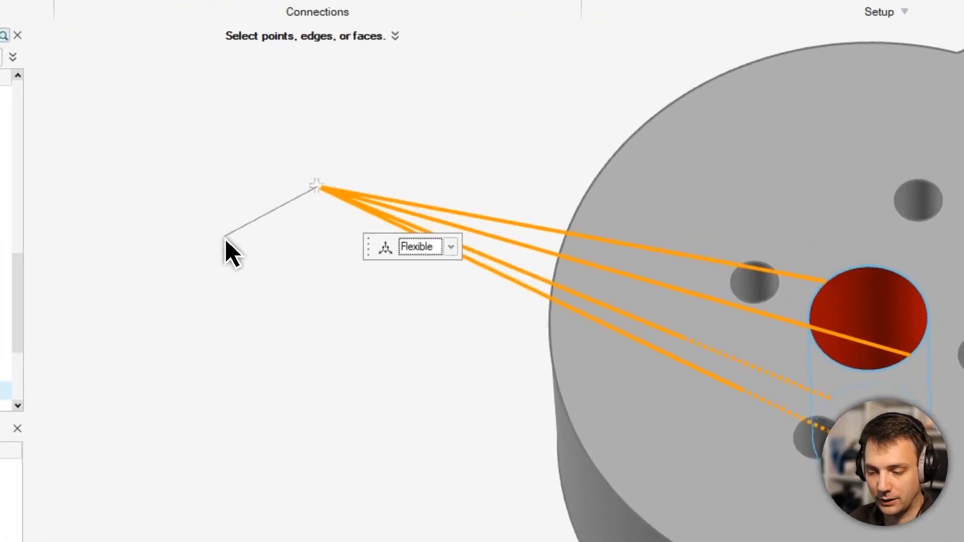
# Step: Make the FR arm's connector Rigid, turn on Auto Center for its point, and finish the connector
pyautogui.click(451, 246)
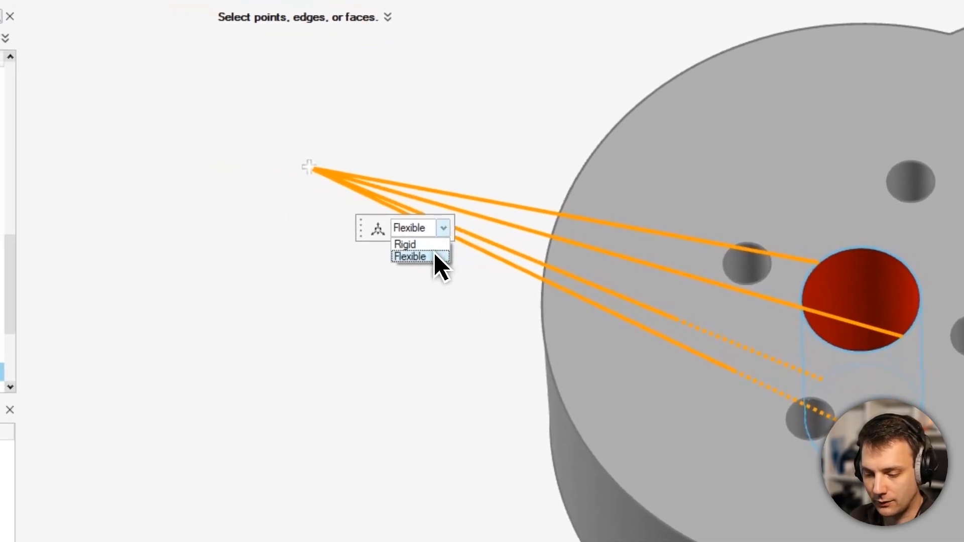
pyautogui.click(431, 245)
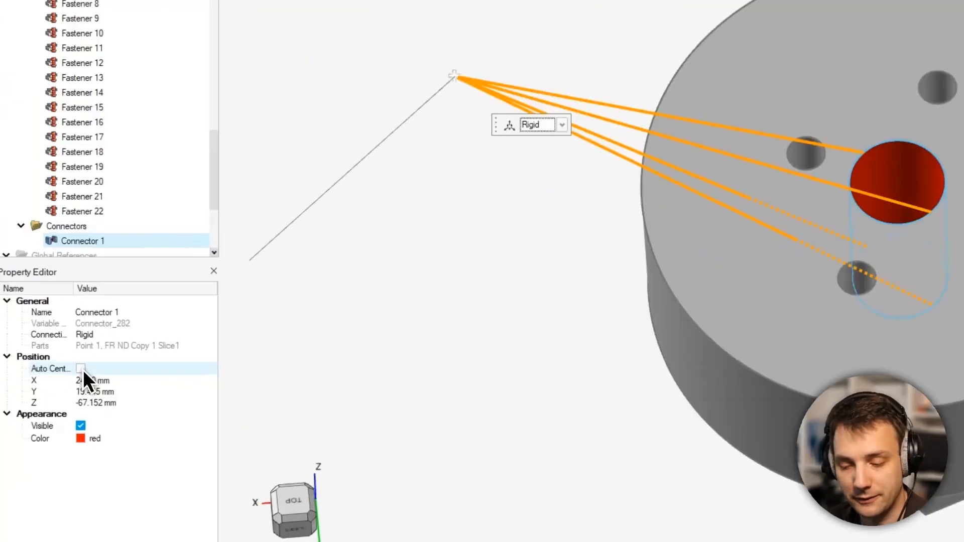
pyautogui.click(90, 369)
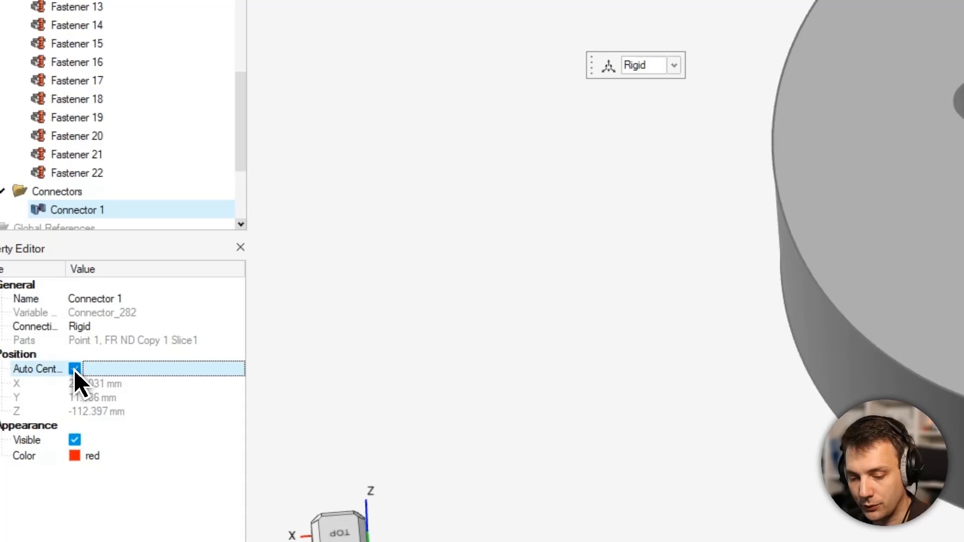
pyautogui.moveTo(66, 270); pyautogui.dragTo(111, 274)
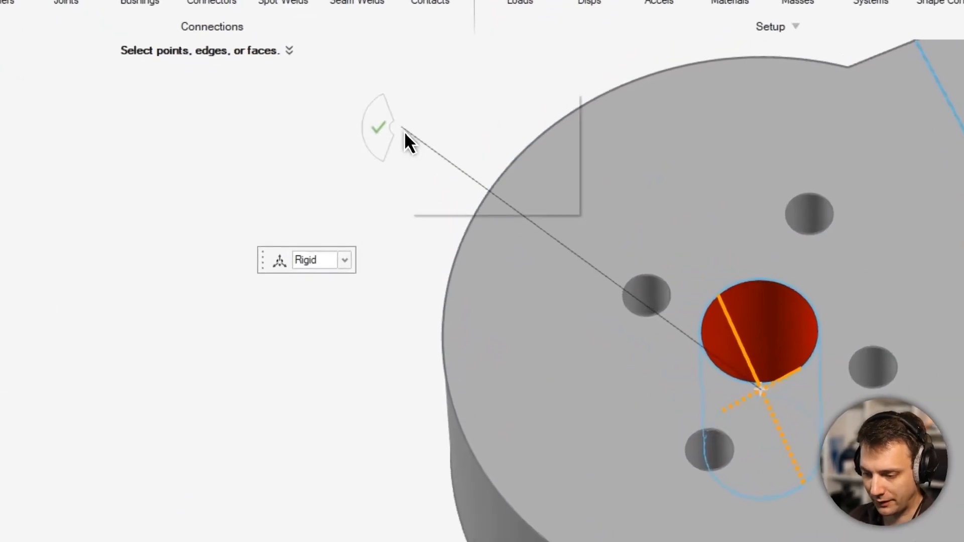
pyautogui.rightClick(405, 131)
pyautogui.click(348, 128)
# Step: Add a second connector from the central motor-mount hole of the BR arm to a free point beside the part
pyautogui.scroll(-5, 475, 279)
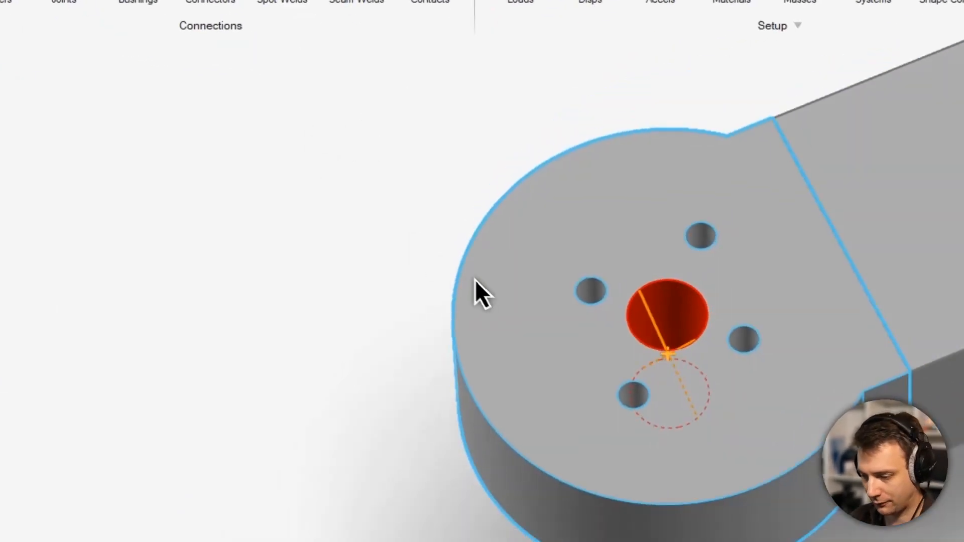
pyautogui.moveTo(495, 266); pyautogui.dragTo(540, 165, button='middle')
pyautogui.scroll(-3, 515, 280)
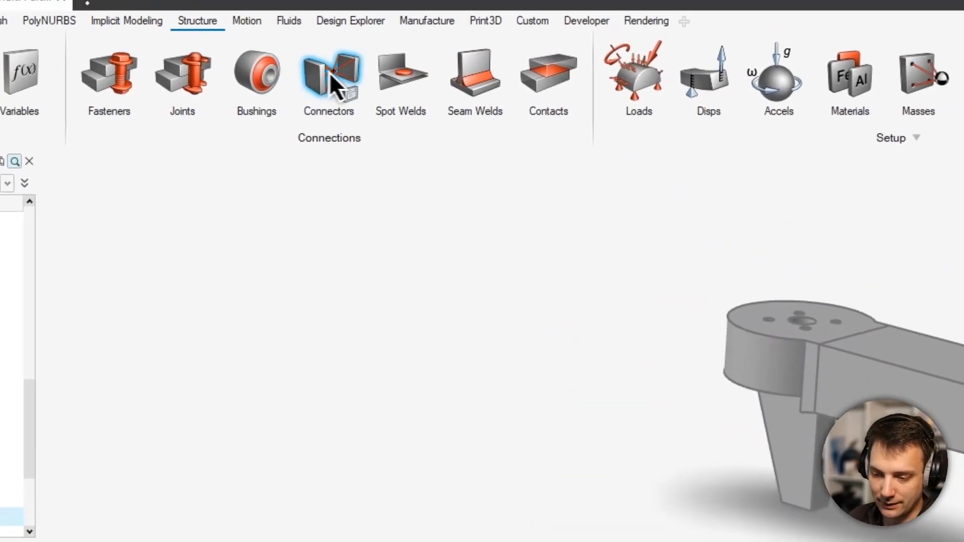
pyautogui.click(330, 73)
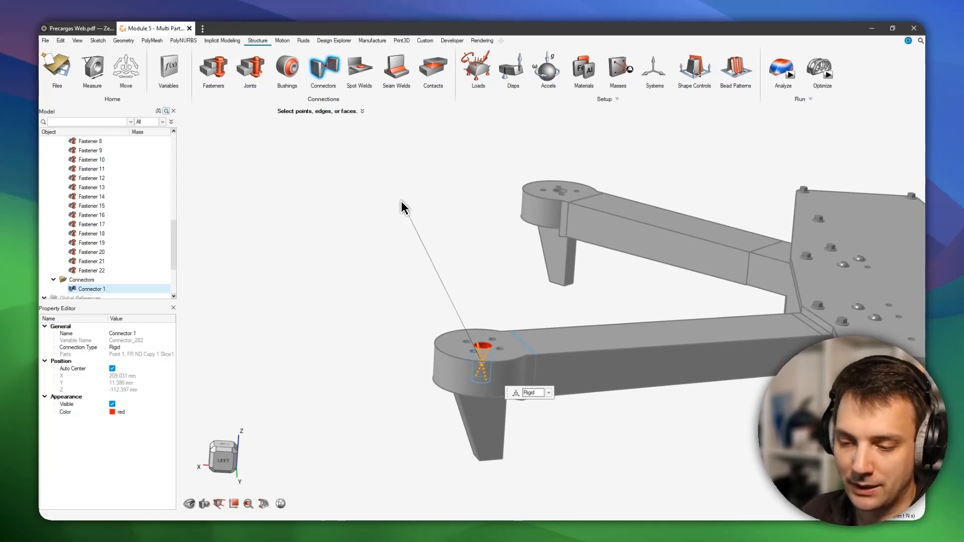
pyautogui.click(336, 85)
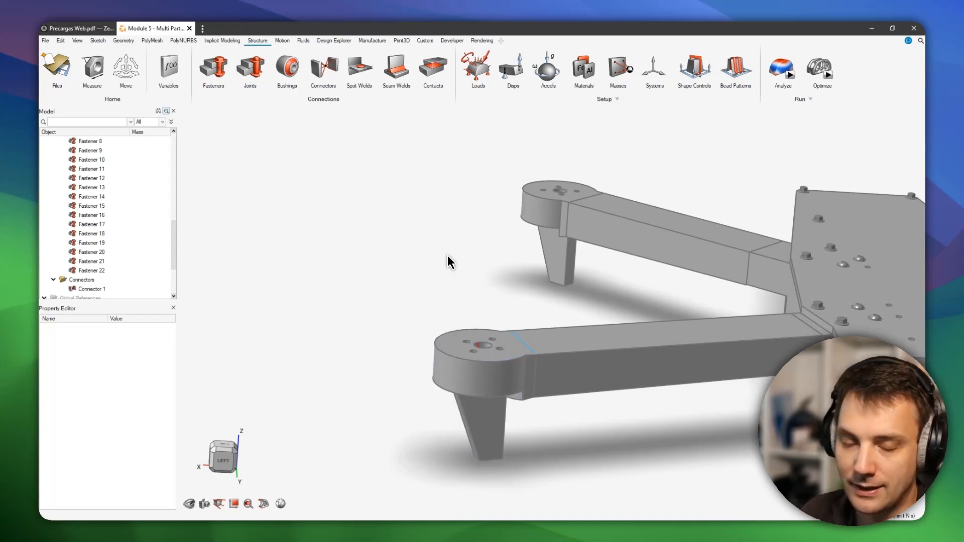
pyautogui.click(323, 71)
pyautogui.moveTo(570, 185); pyautogui.dragTo(572, 279, button='middle')
pyautogui.scroll(5, 564, 278)
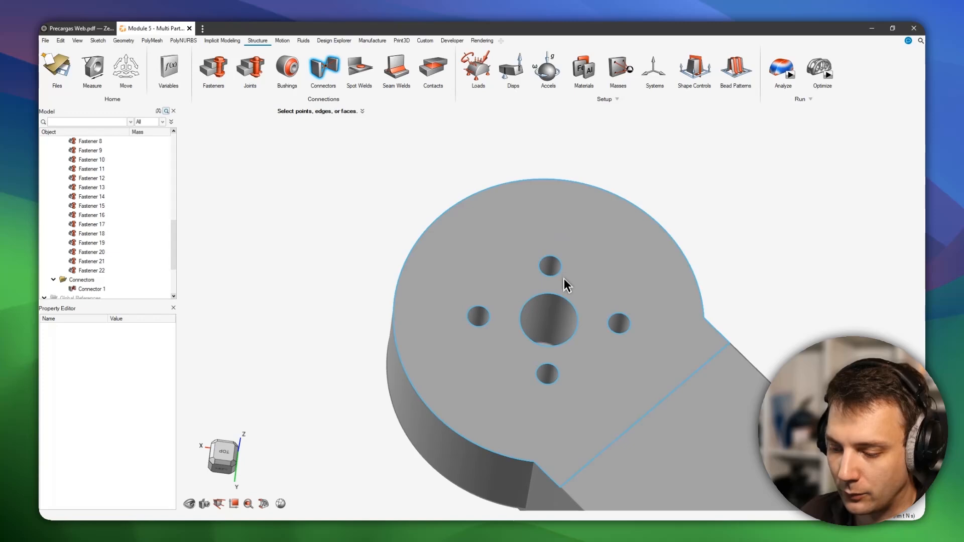
pyautogui.click(552, 318)
pyautogui.click(304, 235)
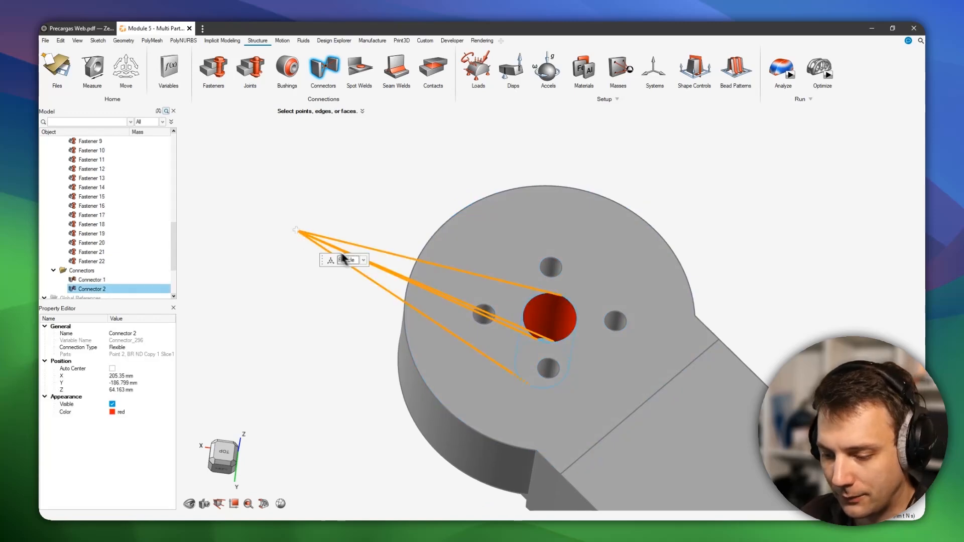
# Step: Set the BR arm's connector to Rigid with Auto Center enabled and finish it
pyautogui.click(363, 260)
pyautogui.click(362, 270)
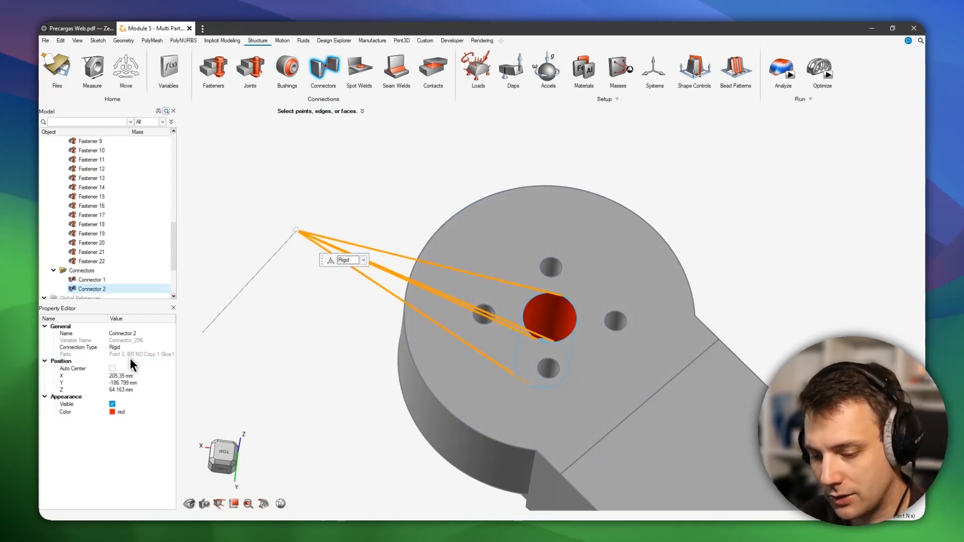
pyautogui.click(113, 369)
pyautogui.rightClick(377, 211)
pyautogui.click(366, 203)
# Step: Add a third connector from the central motor-mount hole of the BL arm to a free point beside the part
pyautogui.scroll(-4, 306, 211)
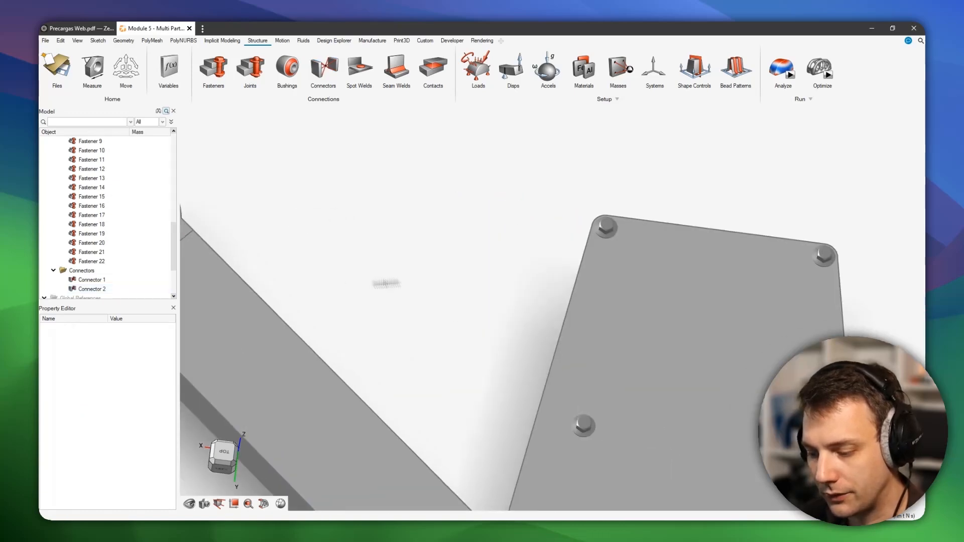
pyautogui.moveTo(754, 286); pyautogui.dragTo(452, 262, button='right')
pyautogui.scroll(3, 612, 309)
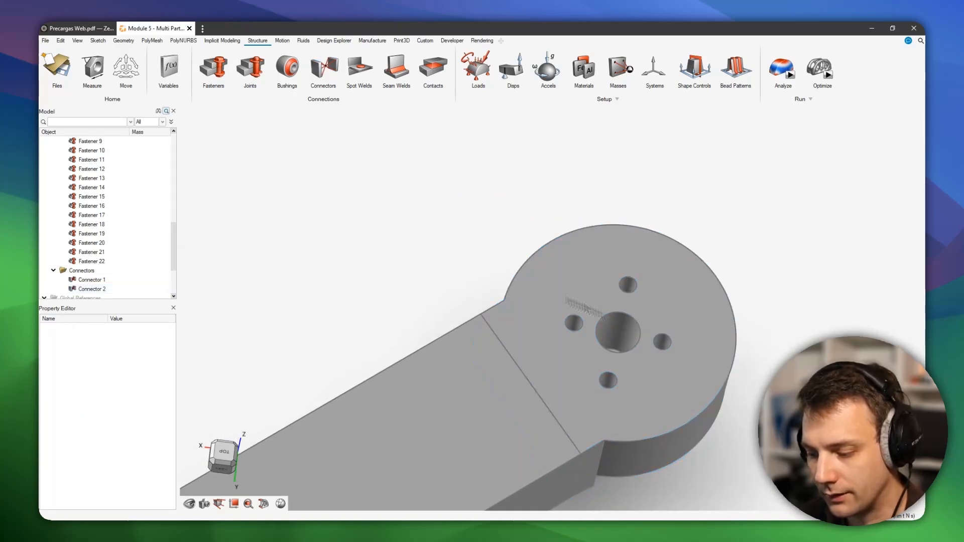
pyautogui.click(336, 89)
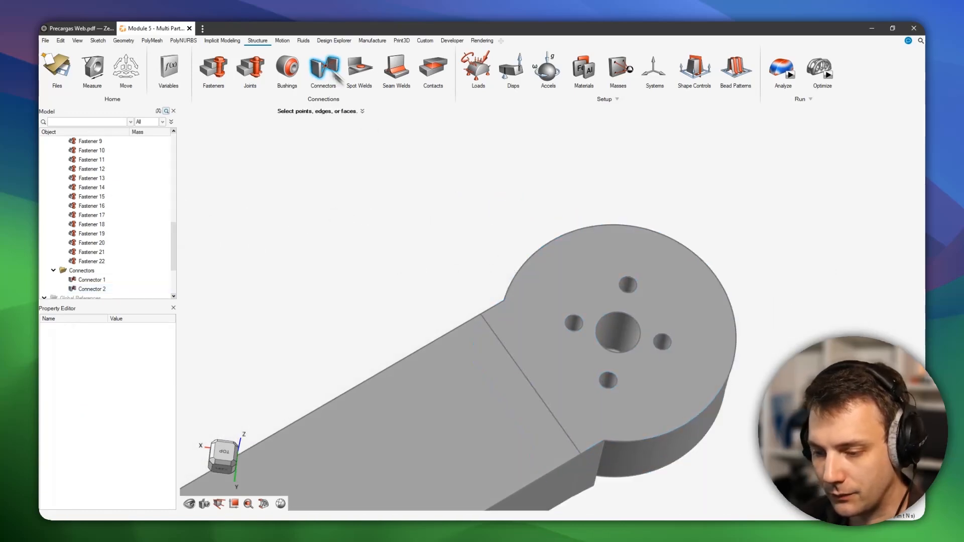
pyautogui.click(622, 334)
pyautogui.click(770, 254)
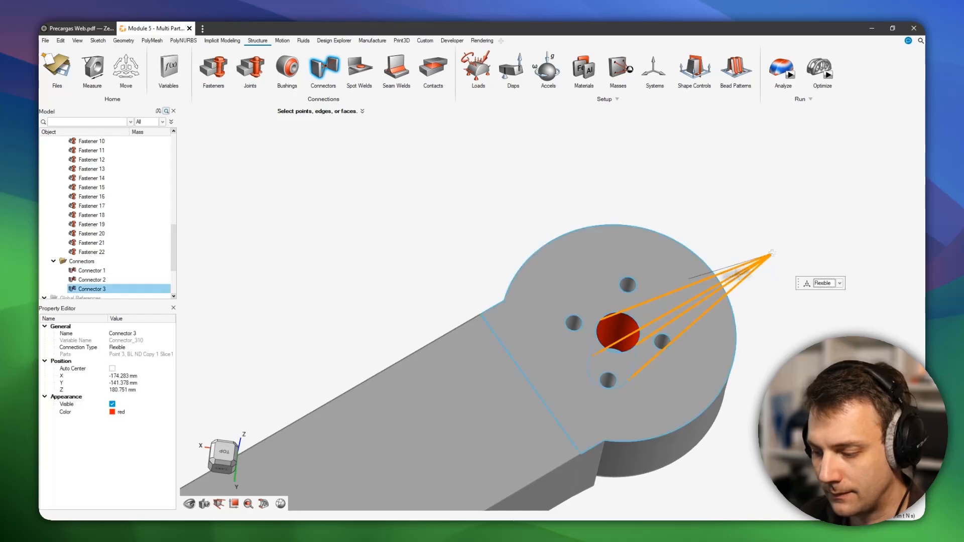
# Step: Make the BL arm's connector Rigid, turn on Auto Center for its point, and finish it
pyautogui.click(838, 284)
pyautogui.click(833, 299)
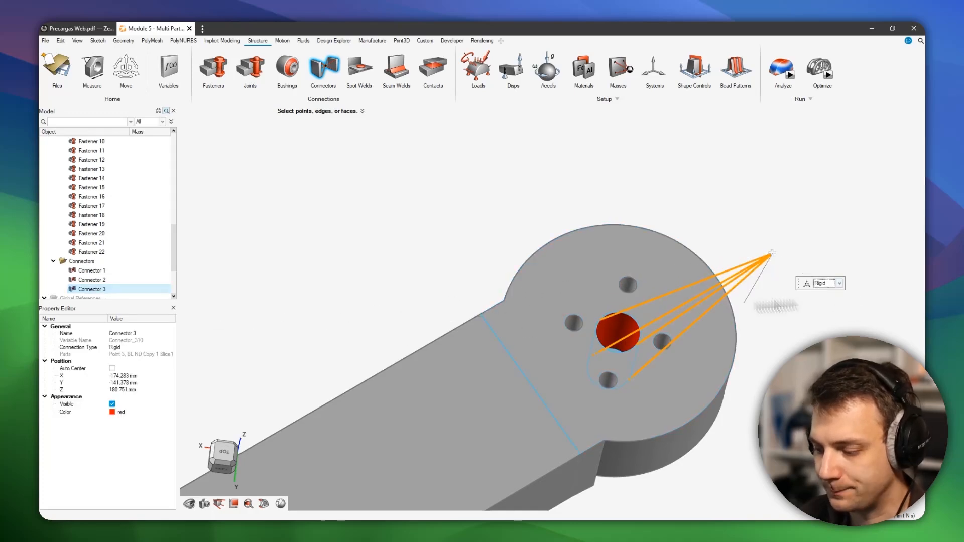
pyautogui.click(113, 368)
pyautogui.rightClick(449, 213)
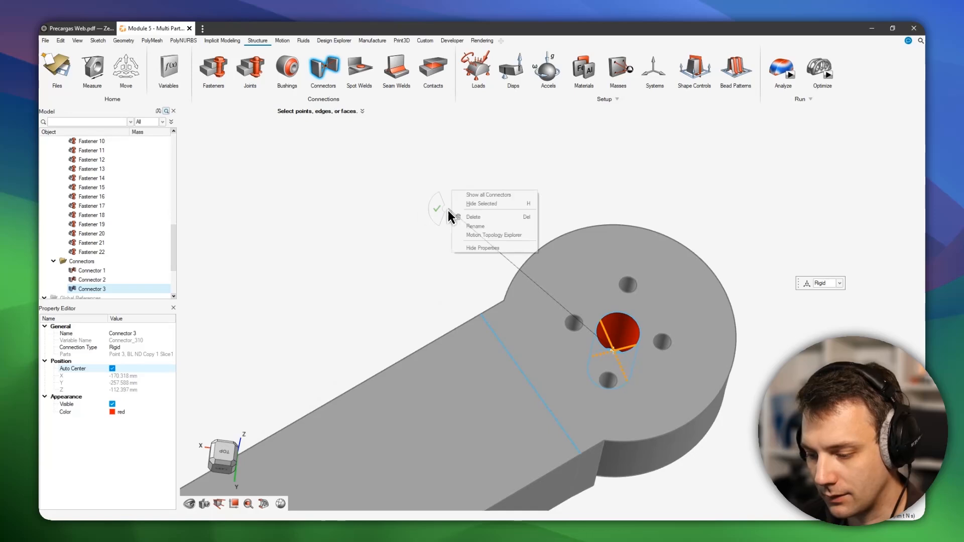
# Step: Add a fourth connector from the central motor-mount hole of the FL arm to a free point beside the part
pyautogui.scroll(-1, 419, 222)
pyautogui.scroll(-4, 502, 271)
pyautogui.moveTo(574, 385); pyautogui.dragTo(577, 282, button='right')
pyautogui.scroll(-4, 576, 284)
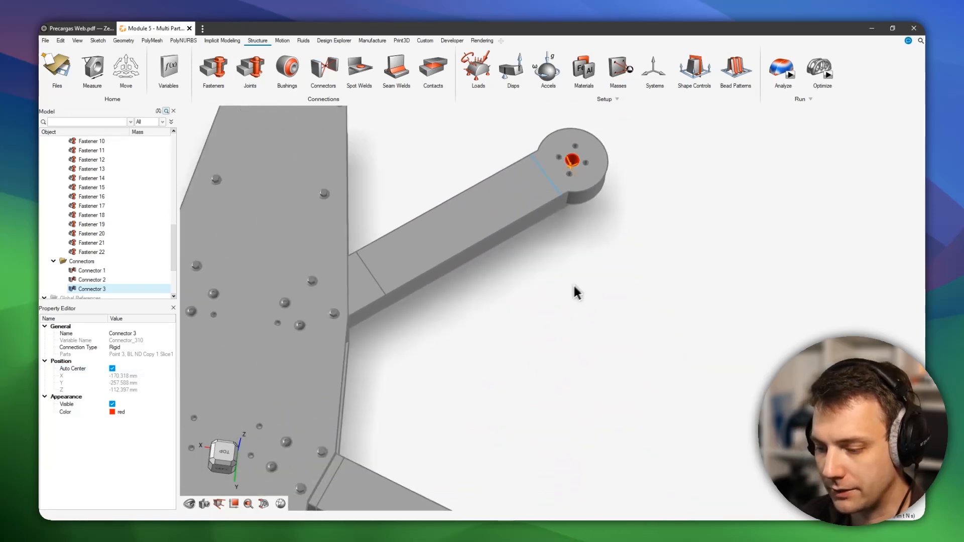
pyautogui.moveTo(572, 384); pyautogui.dragTo(571, 311, button='right')
pyautogui.scroll(-2, 571, 316)
pyautogui.scroll(6, 594, 415)
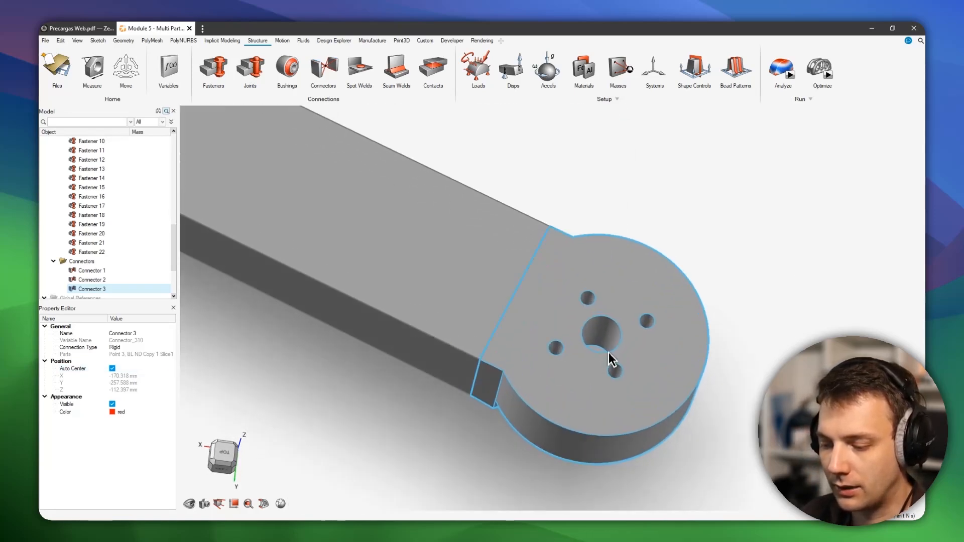
pyautogui.click(848, 276)
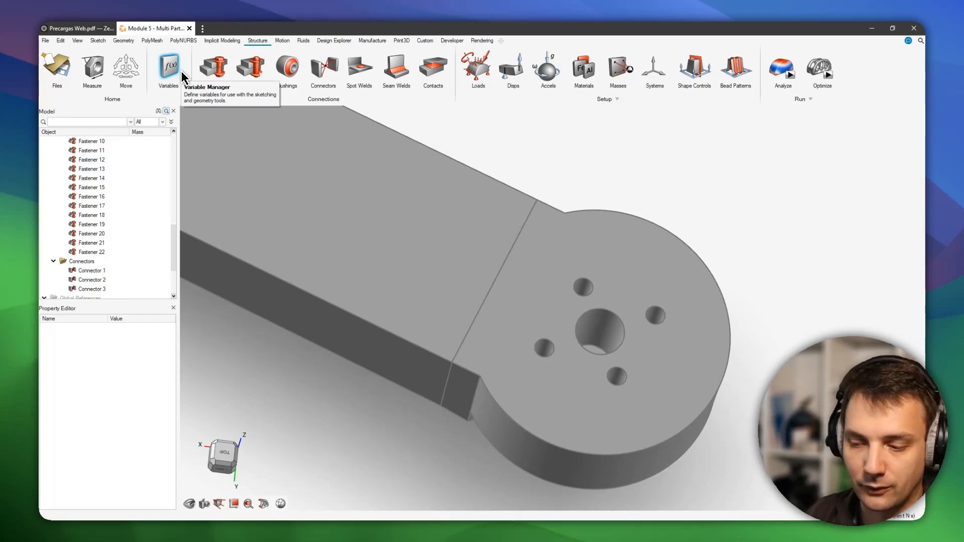
pyautogui.click(323, 67)
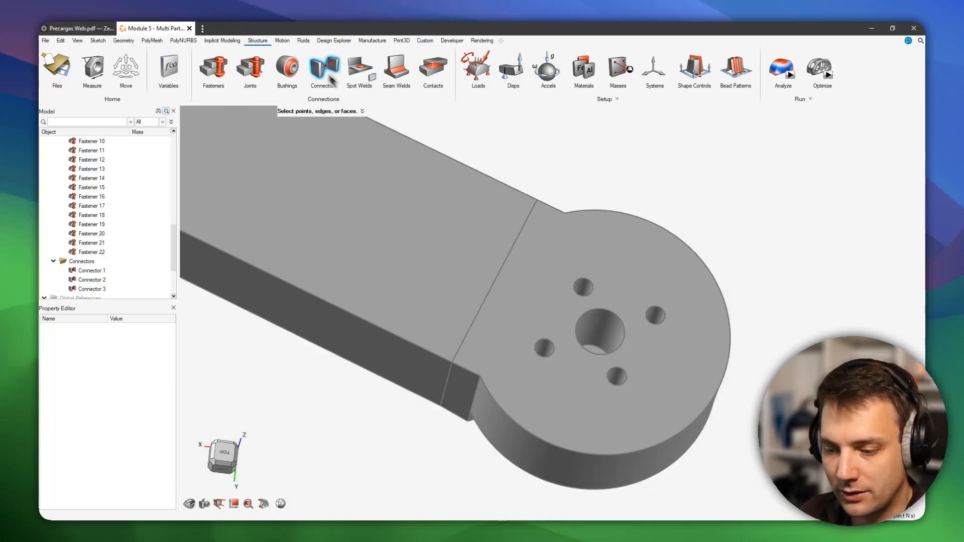
pyautogui.click(619, 335)
pyautogui.click(829, 192)
# Step: Set the FL arm's connector to Rigid, finish it, and enable Auto Center for its point
pyautogui.click(897, 221)
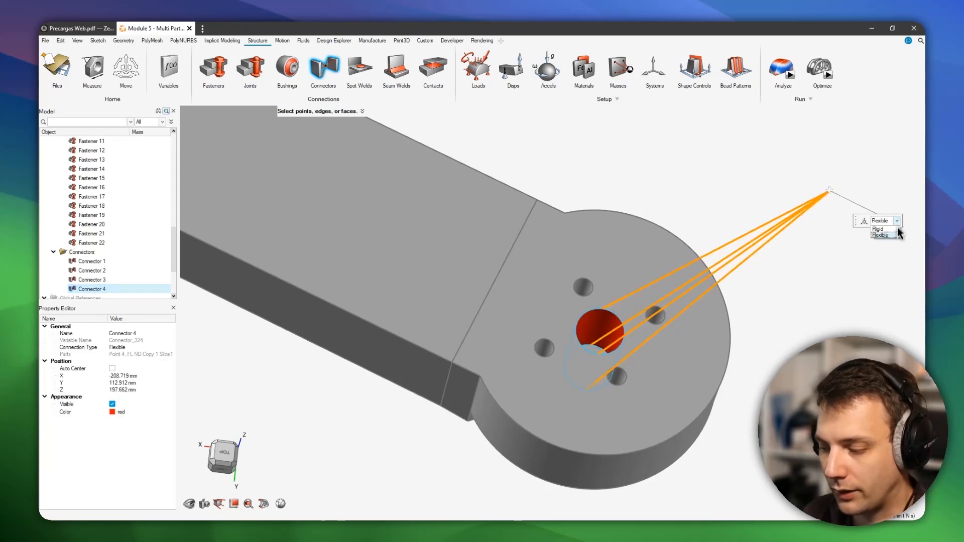
pyautogui.click(889, 229)
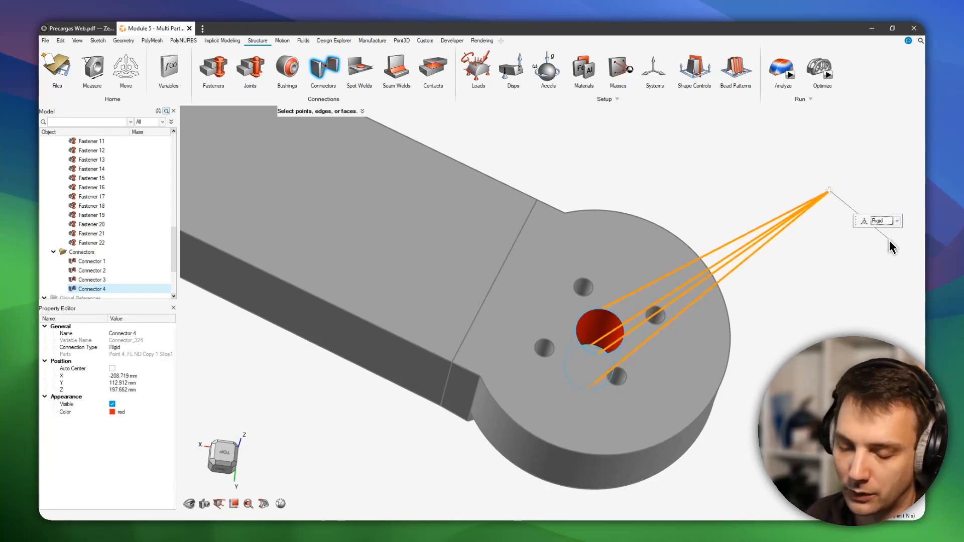
pyautogui.rightClick(822, 245)
pyautogui.click(809, 241)
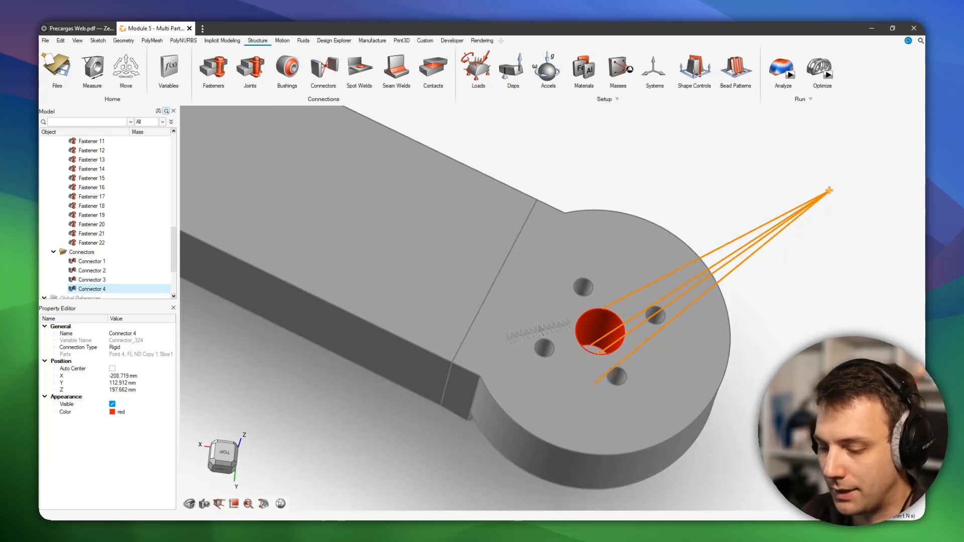
pyautogui.click(113, 369)
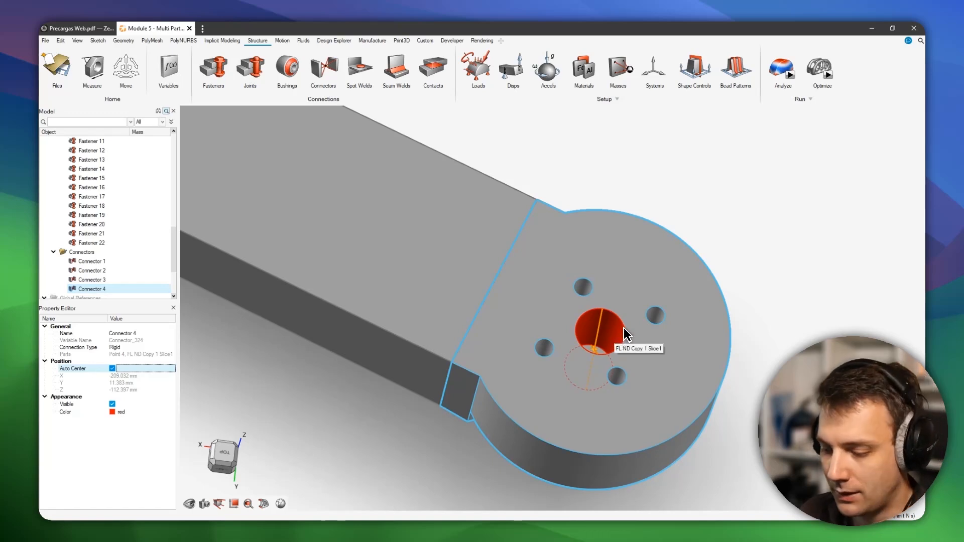
# Step: Examine the FL arm's centred connector up close and the connectors across the whole drone frame, then deselect it
pyautogui.scroll(-2, 613, 346)
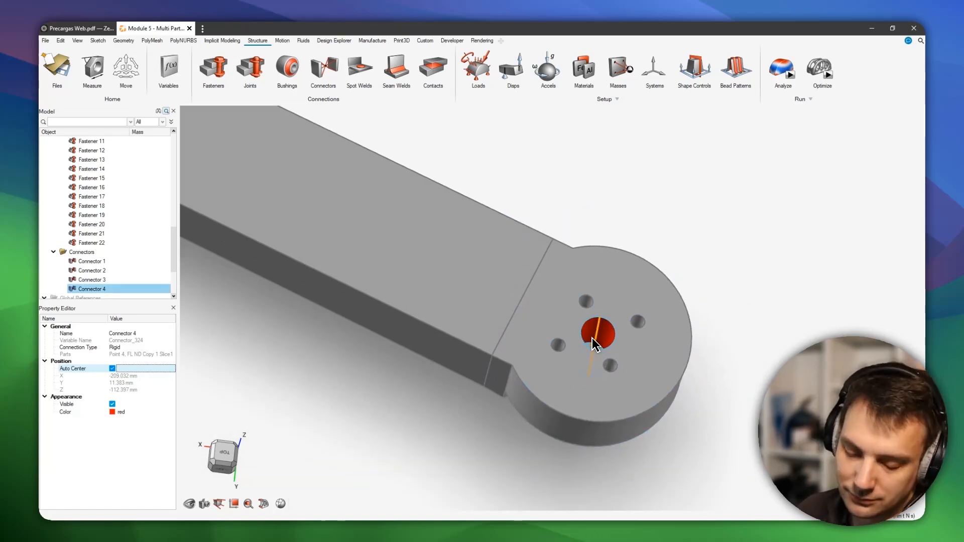
pyautogui.scroll(-2, 593, 318)
pyautogui.moveTo(593, 318); pyautogui.dragTo(583, 340, button='middle')
pyautogui.scroll(5, 585, 346)
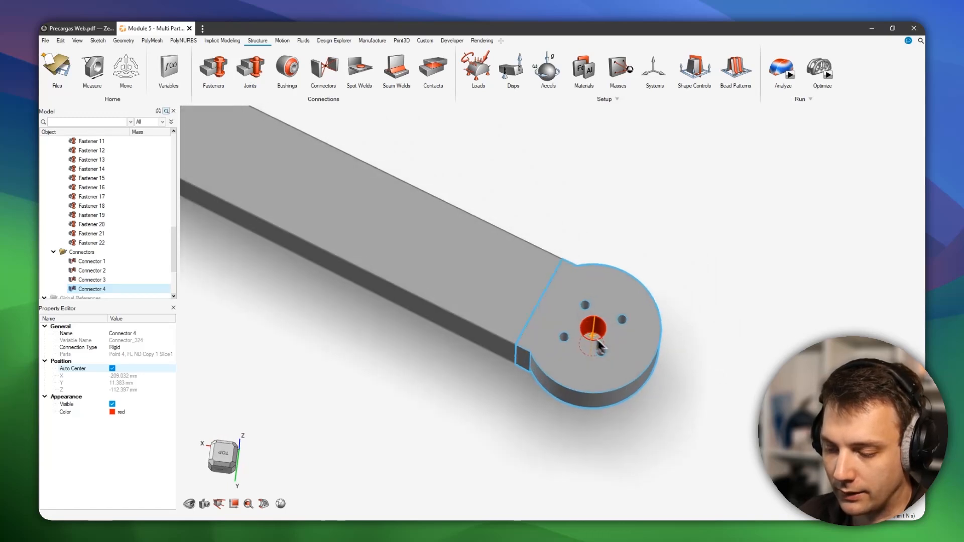
pyautogui.scroll(2, 545, 334)
pyautogui.moveTo(552, 332); pyautogui.dragTo(559, 365, button='middle')
pyautogui.moveTo(473, 400)
pyautogui.mouseDown(button='middle')
pyautogui.moveTo(464, 406)
pyautogui.moveTo(476, 395)
pyautogui.mouseUp(button='middle')
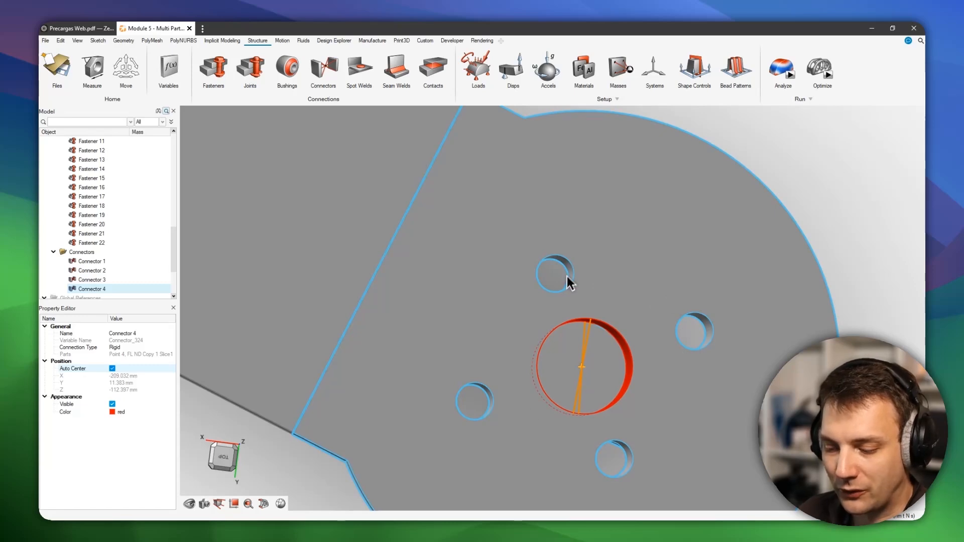
pyautogui.scroll(-5, 634, 280)
pyautogui.moveTo(526, 322); pyautogui.dragTo(533, 307, button='middle')
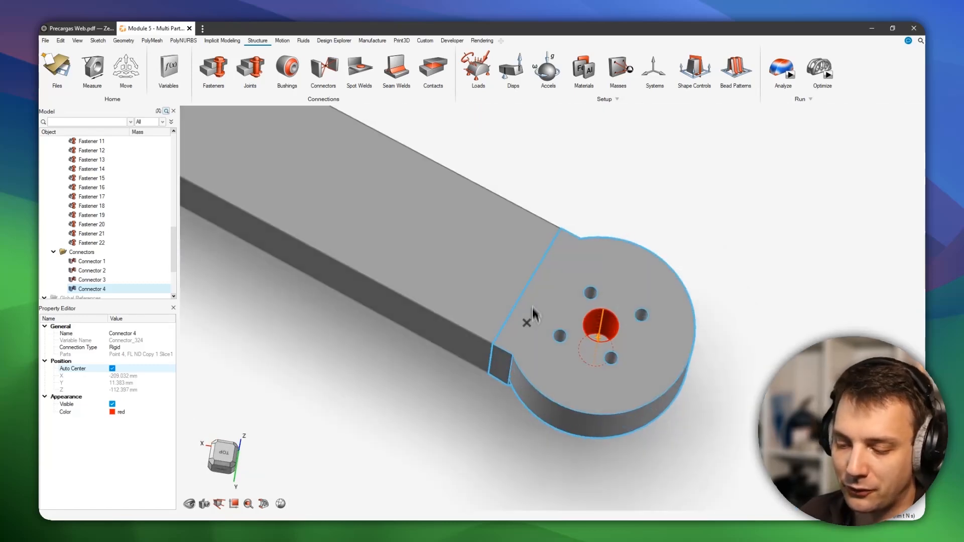
pyautogui.scroll(-4, 529, 286)
pyautogui.moveTo(529, 286); pyautogui.dragTo(712, 281, button='right')
pyautogui.moveTo(712, 282); pyautogui.dragTo(664, 223, button='middle')
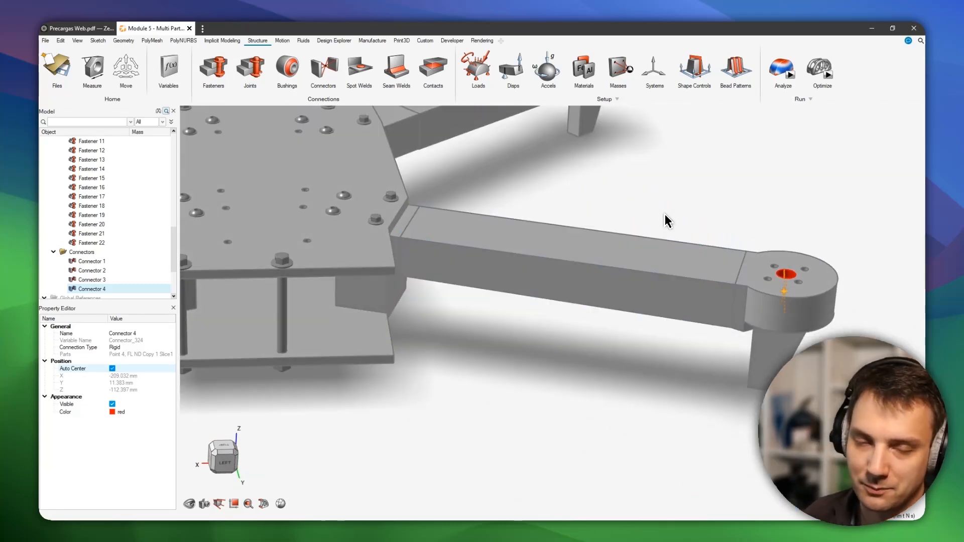
pyautogui.scroll(-3, 662, 215)
pyautogui.scroll(-3, 507, 234)
pyautogui.moveTo(497, 231); pyautogui.dragTo(637, 280, button='middle')
pyautogui.moveTo(675, 333); pyautogui.dragTo(624, 393, button='right')
pyautogui.moveTo(624, 394)
pyautogui.mouseDown(button='middle')
pyautogui.moveTo(619, 372)
pyautogui.moveTo(593, 403)
pyautogui.mouseUp(button='middle')
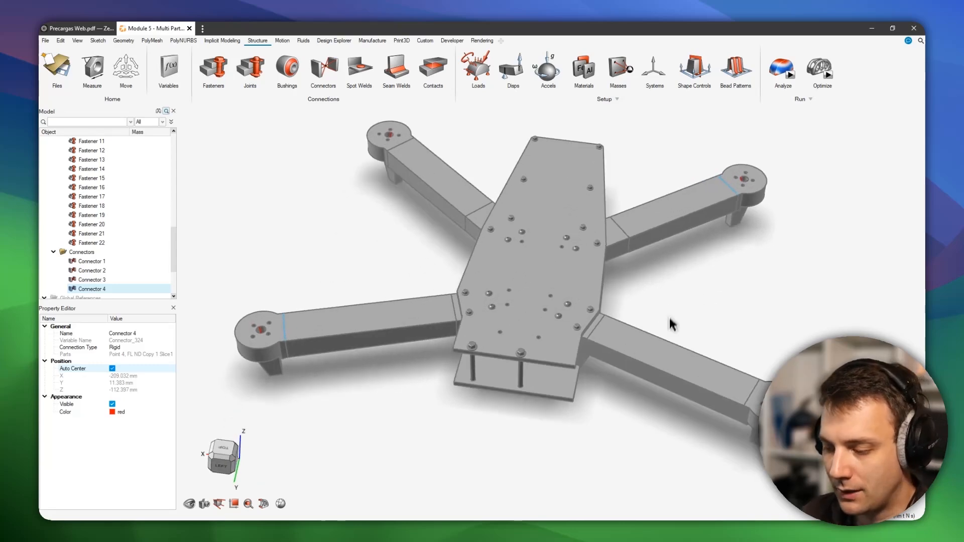
pyautogui.rightClick(744, 287)
pyautogui.click(696, 288)
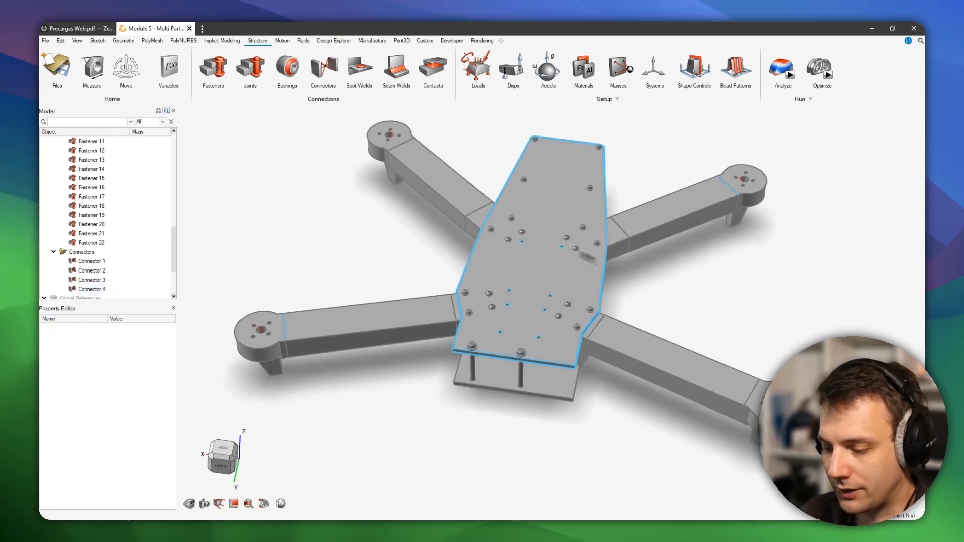
# Step: Apply a 100 N force along the positive Z axis at the connector's centre point in the BR arm's motor-mount hole
pyautogui.moveTo(508, 215); pyautogui.dragTo(559, 243, button='right')
pyautogui.moveTo(507, 219); pyautogui.dragTo(457, 247, button='middle')
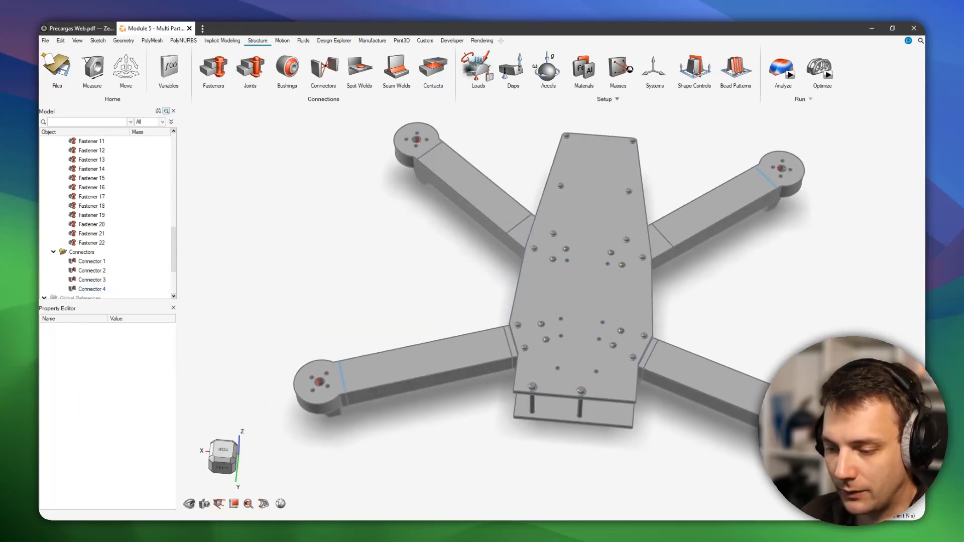
pyautogui.click(486, 60)
pyautogui.scroll(4, 432, 132)
pyautogui.scroll(6, 432, 143)
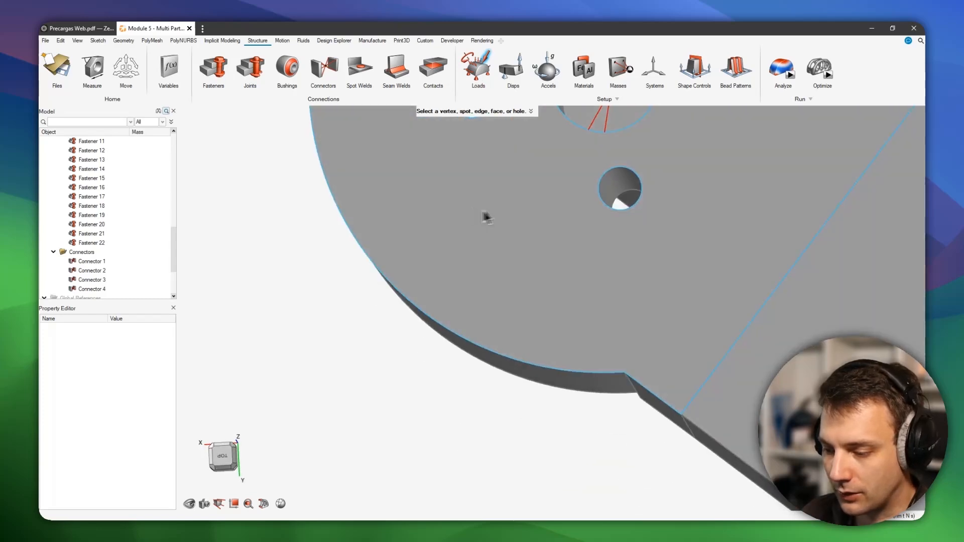
pyautogui.scroll(-3, 486, 216)
pyautogui.click(542, 290)
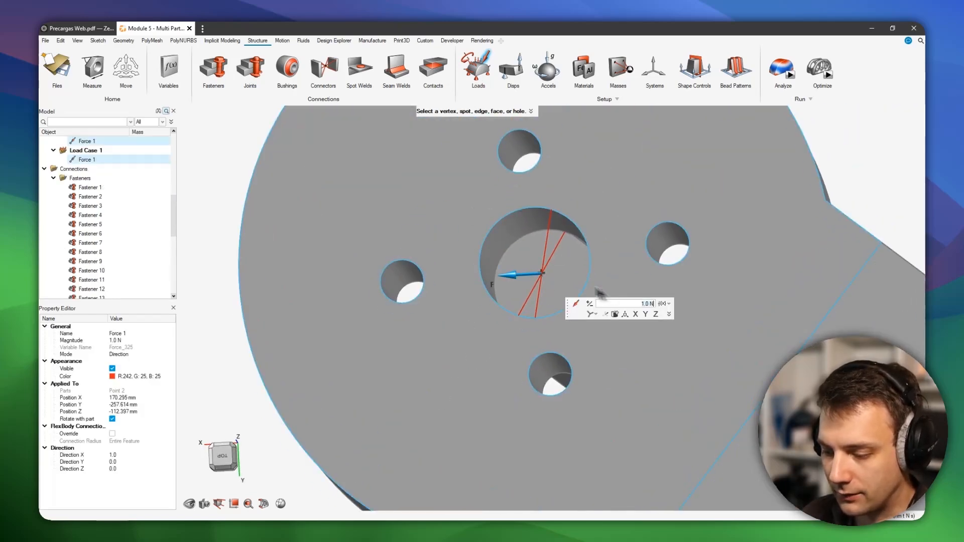
pyautogui.click(656, 315)
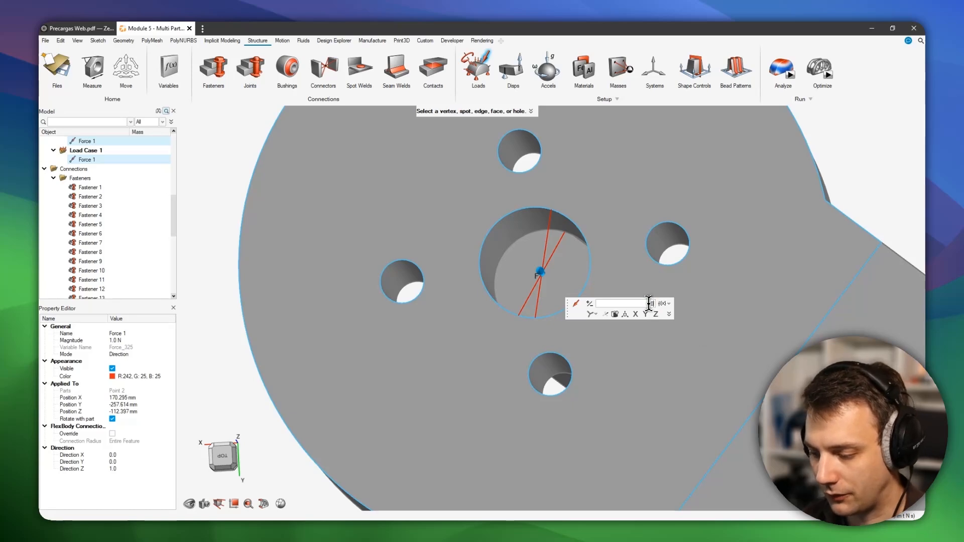
# Step: Apply a second 100 N force in the Z direction at the connector centre point of the BL arm
pyautogui.scroll(-3, 646, 285)
pyautogui.moveTo(611, 294)
pyautogui.mouseDown(button='middle')
pyautogui.moveTo(631, 248)
pyautogui.moveTo(634, 274)
pyautogui.mouseUp(button='middle')
pyautogui.scroll(-4, 646, 292)
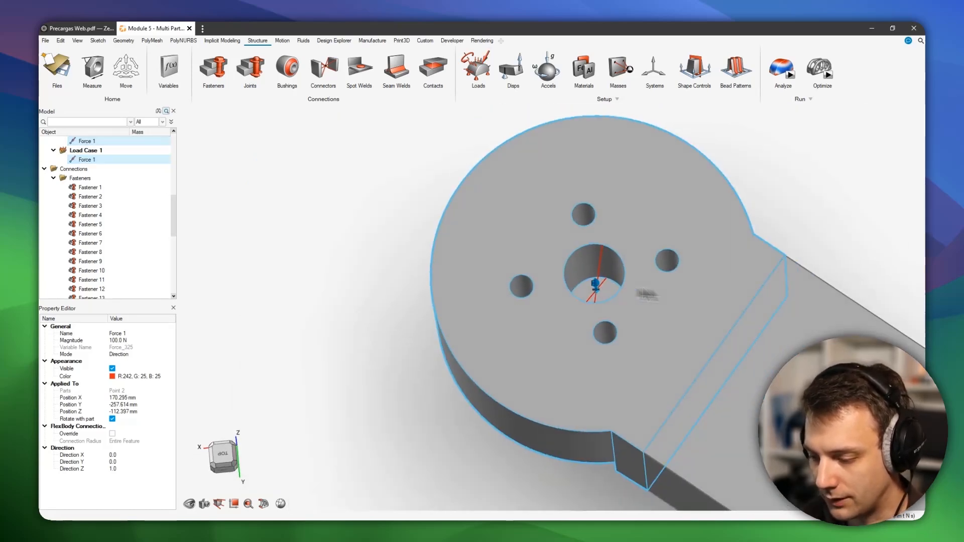
pyautogui.moveTo(648, 293); pyautogui.dragTo(445, 291, button='right')
pyautogui.scroll(-4, 553, 265)
pyautogui.moveTo(558, 264); pyautogui.dragTo(463, 252, button='right')
pyautogui.scroll(-3, 463, 253)
pyautogui.moveTo(743, 241); pyautogui.dragTo(402, 291, button='right')
pyautogui.moveTo(571, 291); pyautogui.dragTo(514, 301, button='right')
pyautogui.scroll(5, 512, 271)
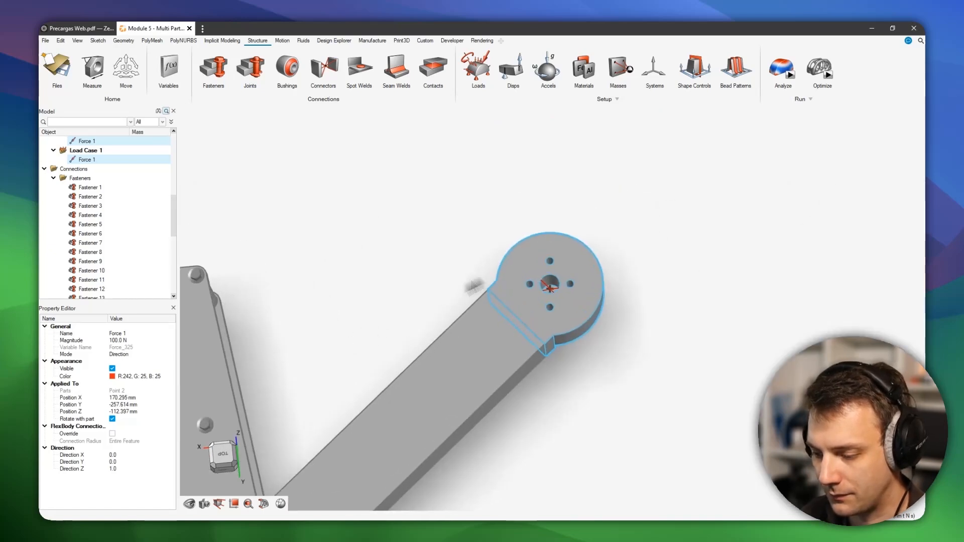
pyautogui.click(477, 68)
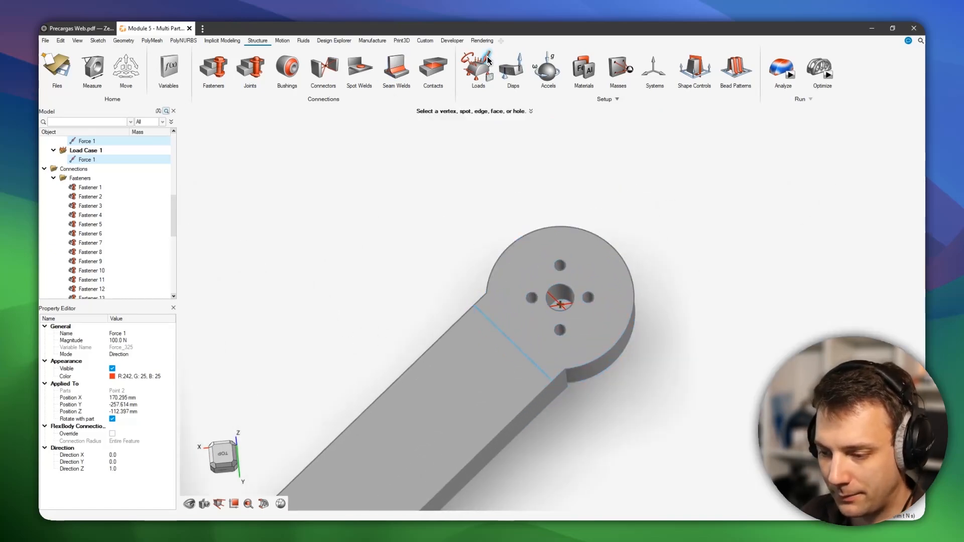
pyautogui.click(558, 306)
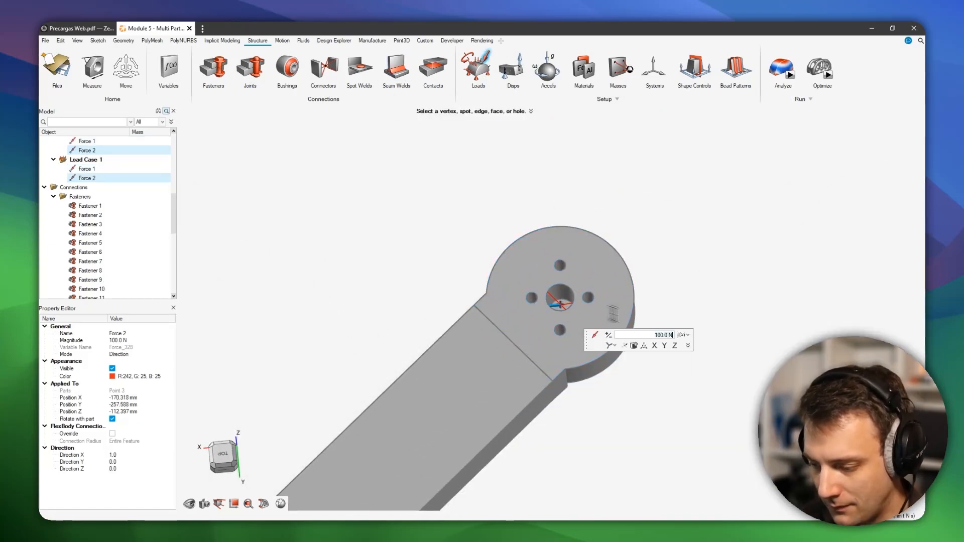
pyautogui.click(674, 346)
# Step: Apply a third 100 N force in the Z direction at the connector centre point of the FL arm
pyautogui.scroll(-5, 732, 341)
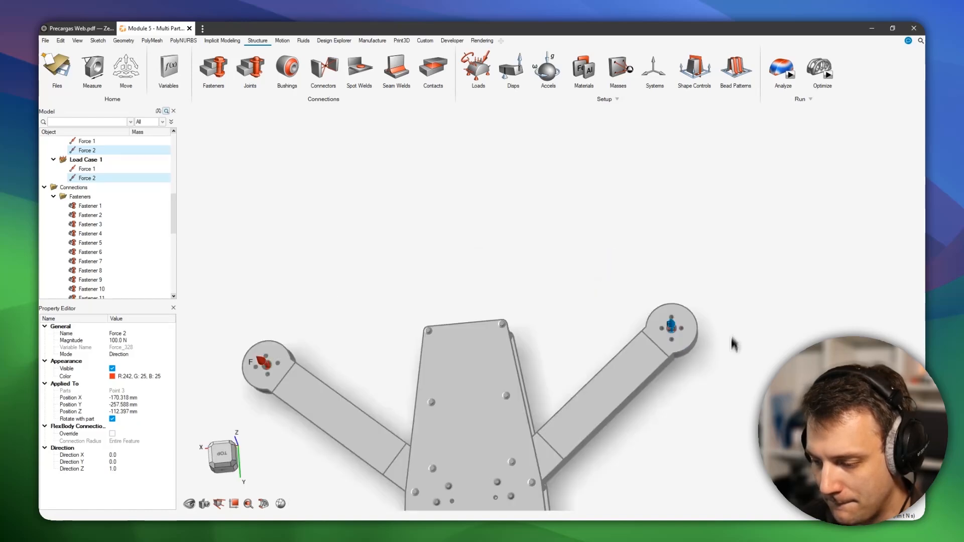
pyautogui.scroll(4, 723, 370)
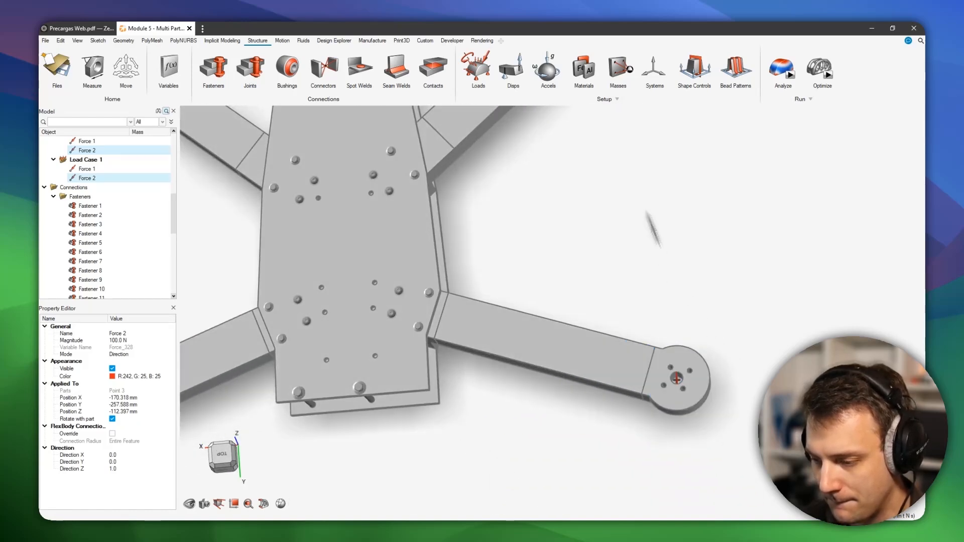
pyautogui.click(485, 62)
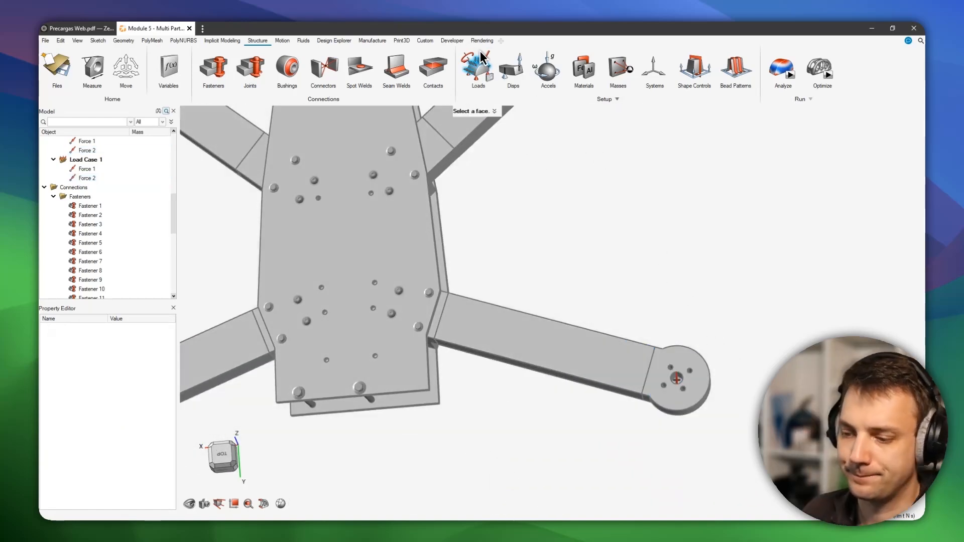
pyautogui.scroll(4, 682, 383)
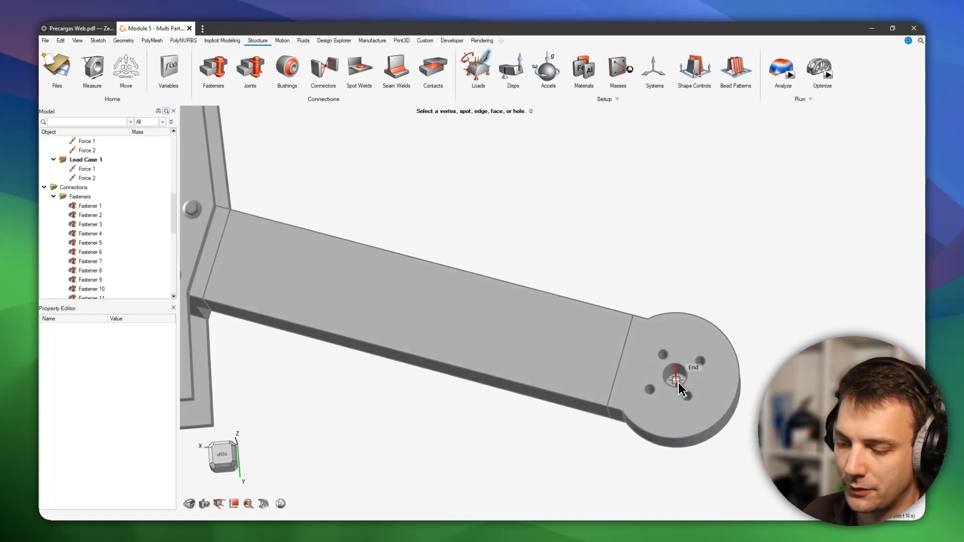
pyautogui.click(677, 379)
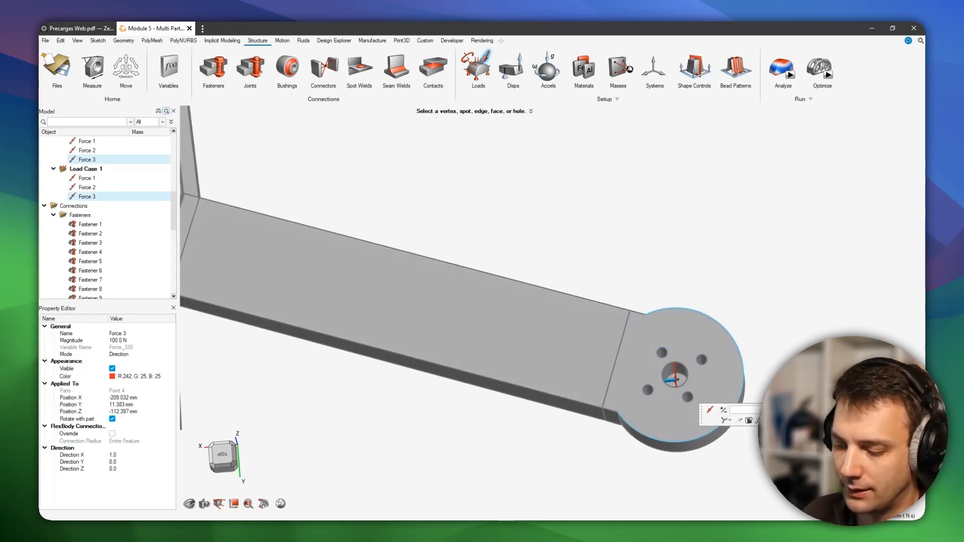
# Step: Apply a fourth 100 N force in the Z direction at the connector centre point of the FR arm
pyautogui.scroll(-7, 707, 351)
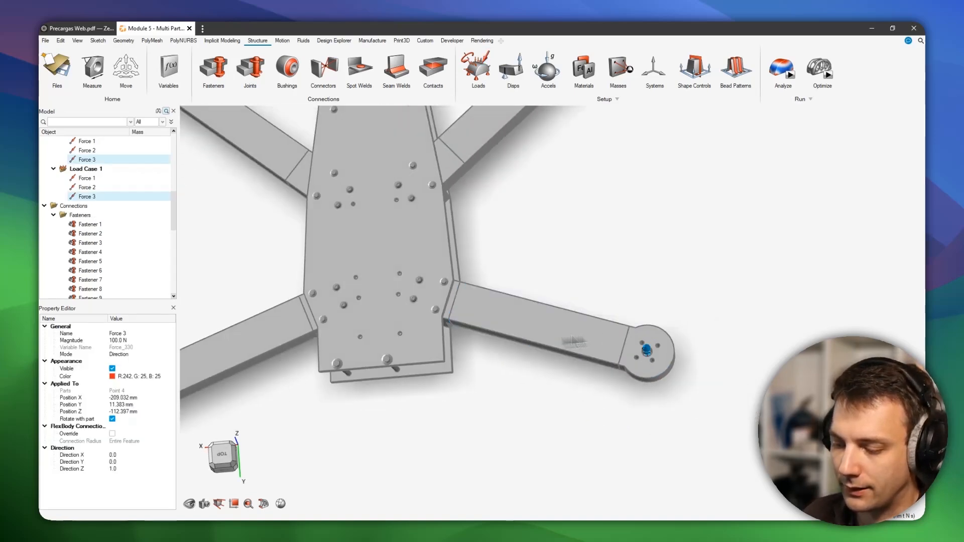
pyautogui.moveTo(416, 354); pyautogui.dragTo(791, 338, button='right')
pyautogui.scroll(5, 479, 387)
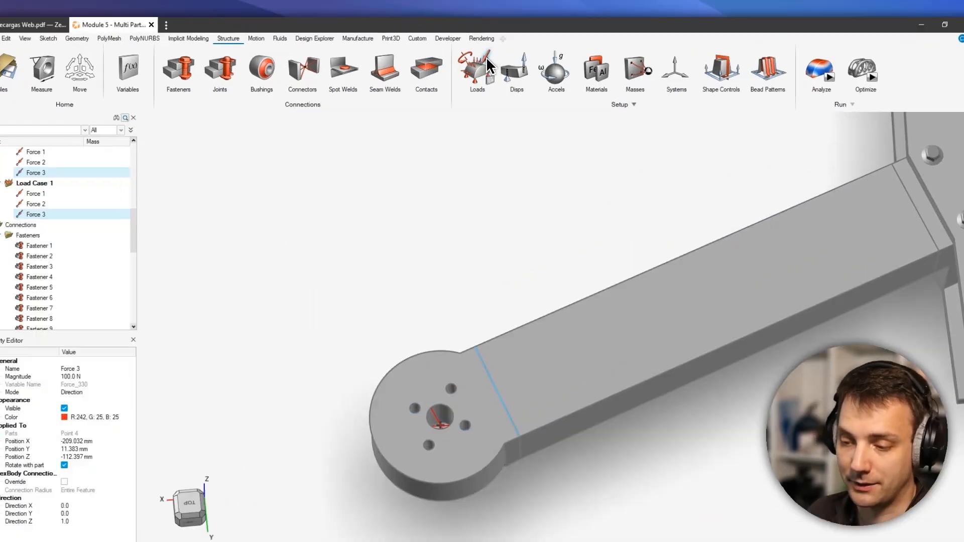
pyautogui.click(487, 63)
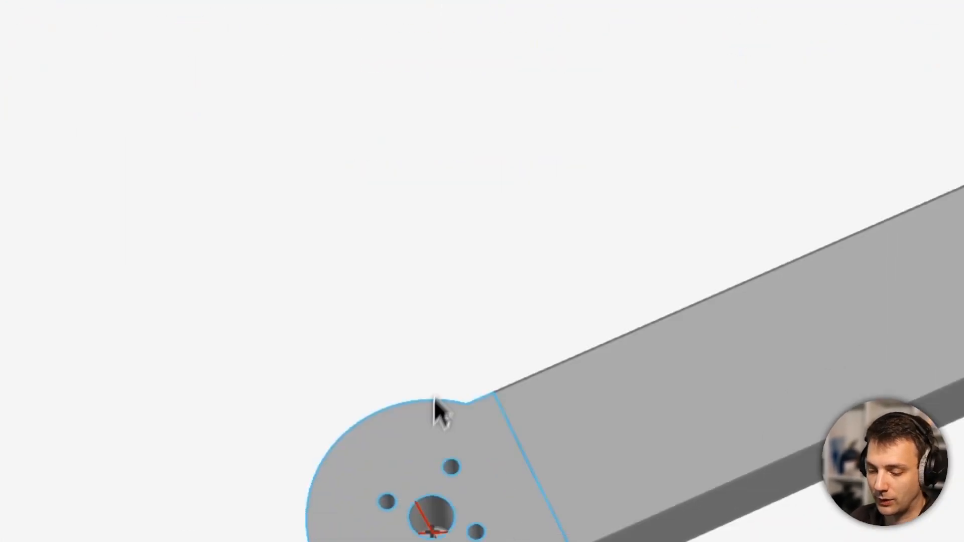
pyautogui.click(470, 388)
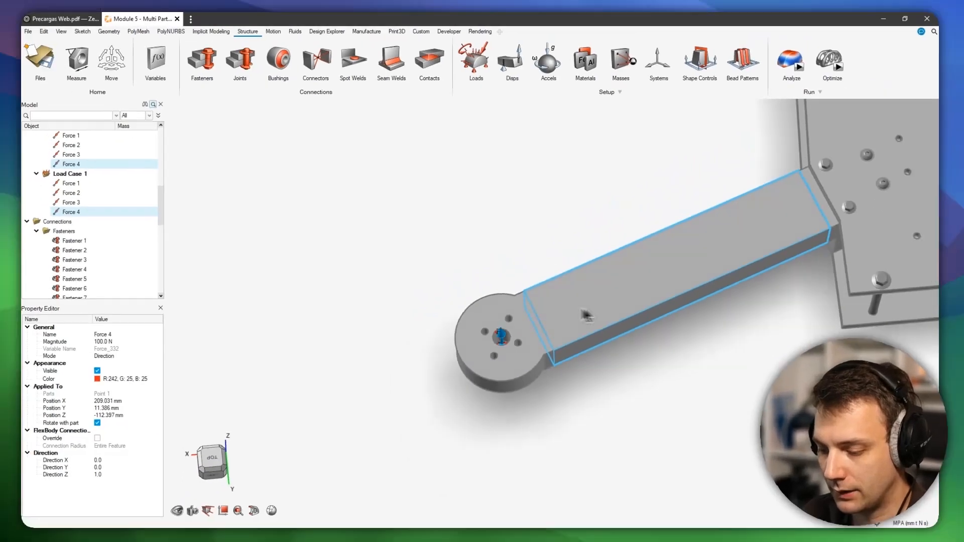
pyautogui.moveTo(776, 306); pyautogui.dragTo(310, 306, button='right')
pyautogui.moveTo(718, 285); pyautogui.dragTo(511, 346, button='right')
pyautogui.moveTo(511, 346); pyautogui.dragTo(512, 328, button='middle')
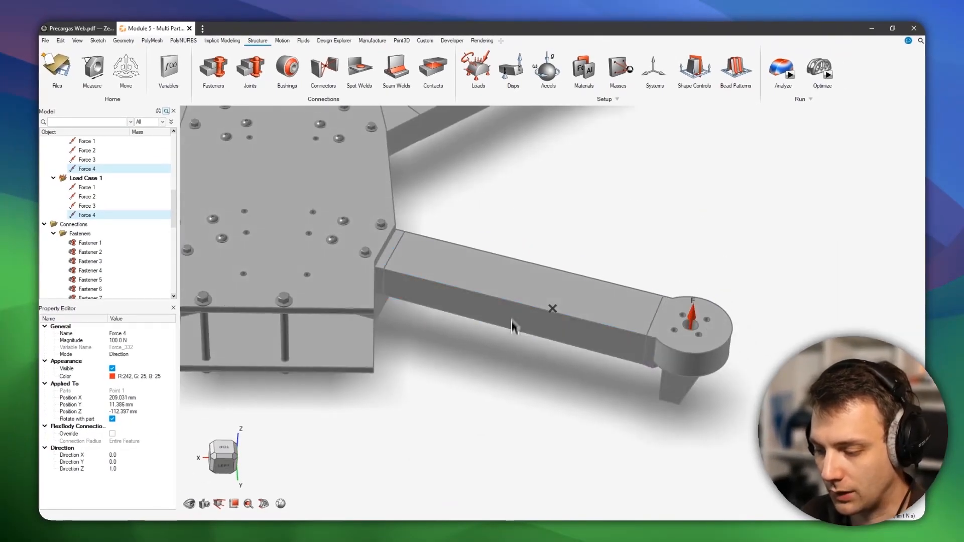
# Step: Inspect the upward force on each of the drone's four motor mounts
pyautogui.moveTo(374, 317); pyautogui.dragTo(651, 316, button='right')
pyautogui.scroll(-3, 651, 315)
pyautogui.moveTo(576, 305); pyautogui.dragTo(577, 291, button='middle')
pyautogui.moveTo(578, 273); pyautogui.dragTo(576, 304, button='right')
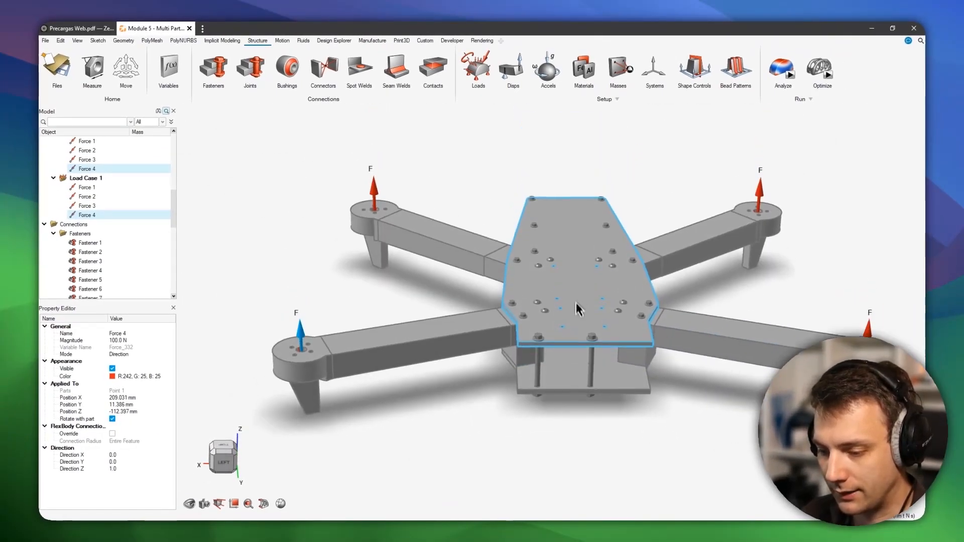
pyautogui.moveTo(576, 303); pyautogui.dragTo(582, 291, button='middle')
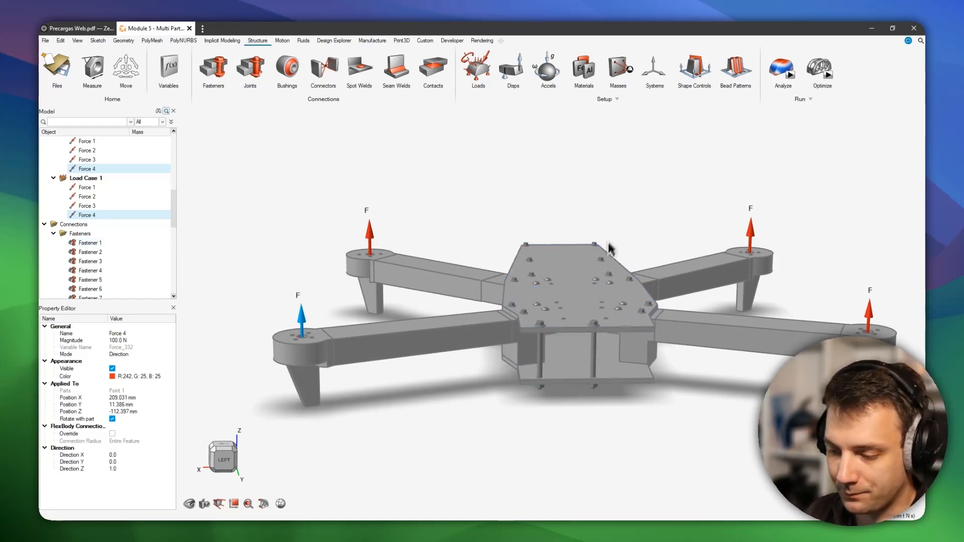
pyautogui.moveTo(608, 249); pyautogui.dragTo(618, 237, button='middle')
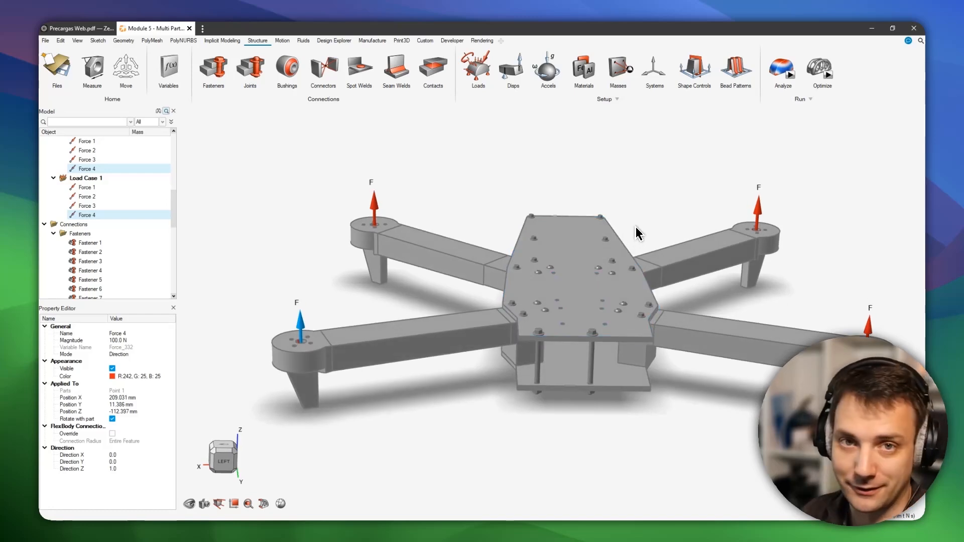
# Step: Regenerate the drone assembly's contacts with the new Find algorithm
pyautogui.scroll(-2, 497, 195)
pyautogui.moveTo(600, 222); pyautogui.dragTo(563, 232, button='right')
pyautogui.moveTo(573, 234); pyautogui.dragTo(575, 247, button='middle')
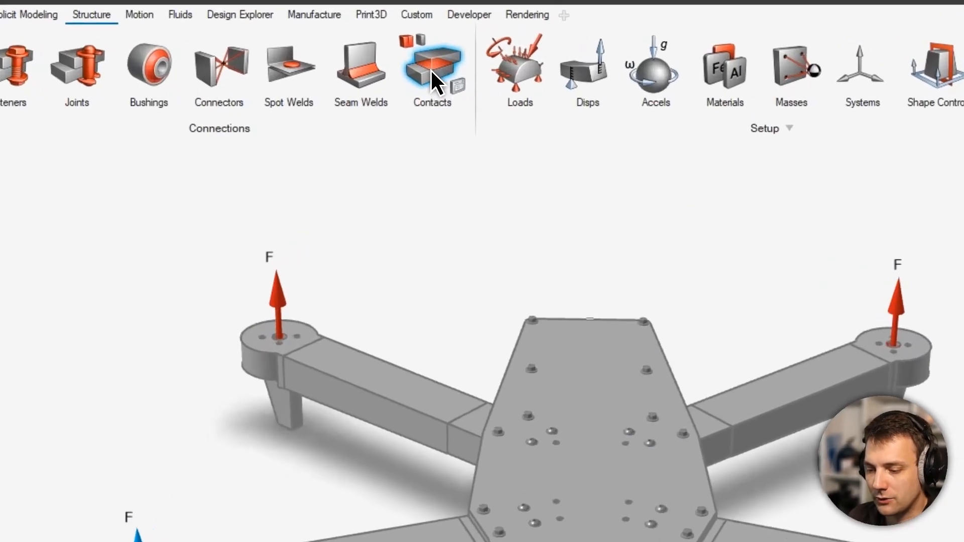
pyautogui.click(433, 70)
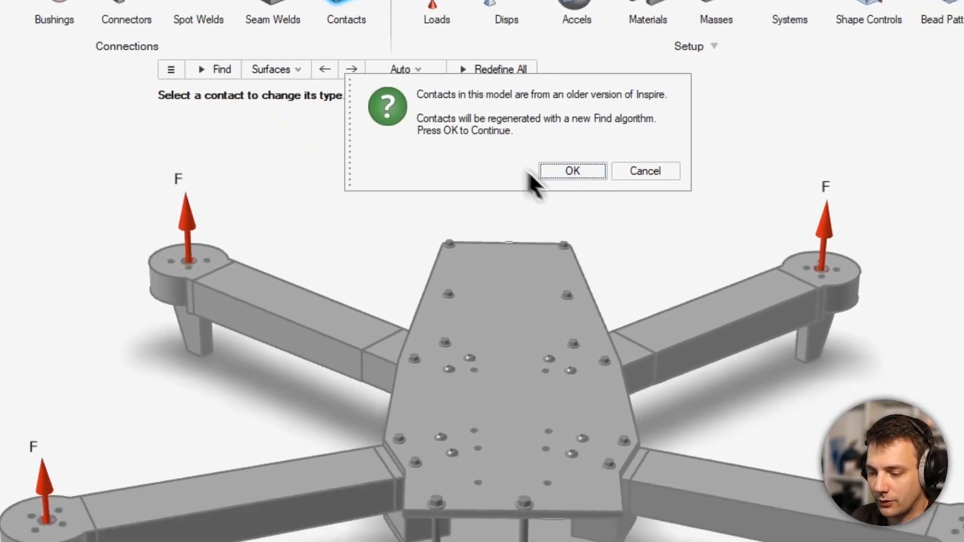
pyautogui.click(546, 162)
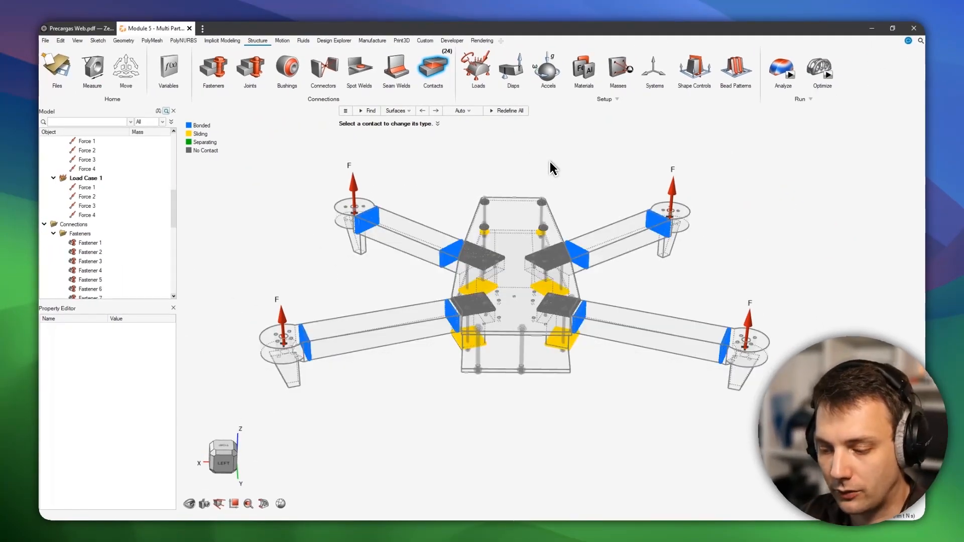
# Step: Examine the contact types between the arm segments, the top and bottom plates, and the spacers
pyautogui.moveTo(640, 216); pyautogui.dragTo(473, 316, button='right')
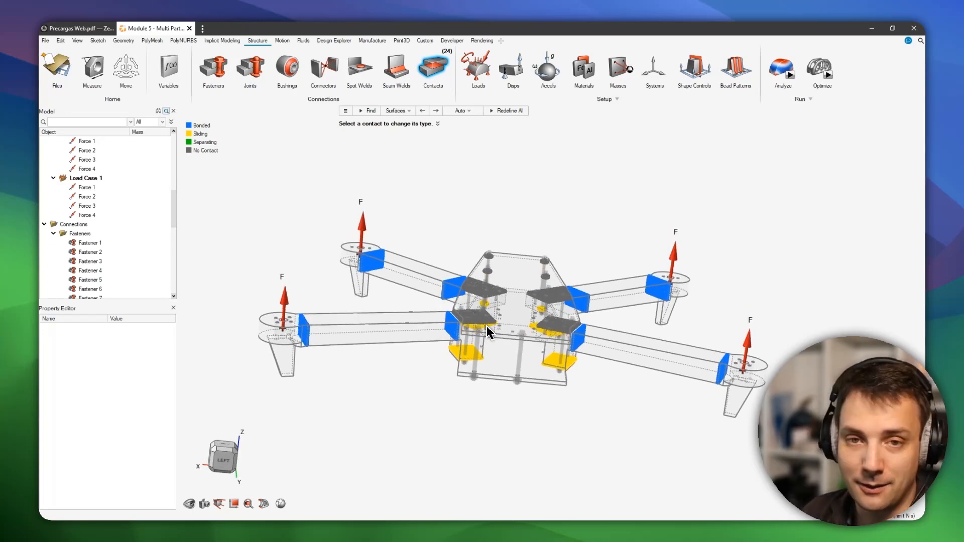
pyautogui.scroll(5, 489, 327)
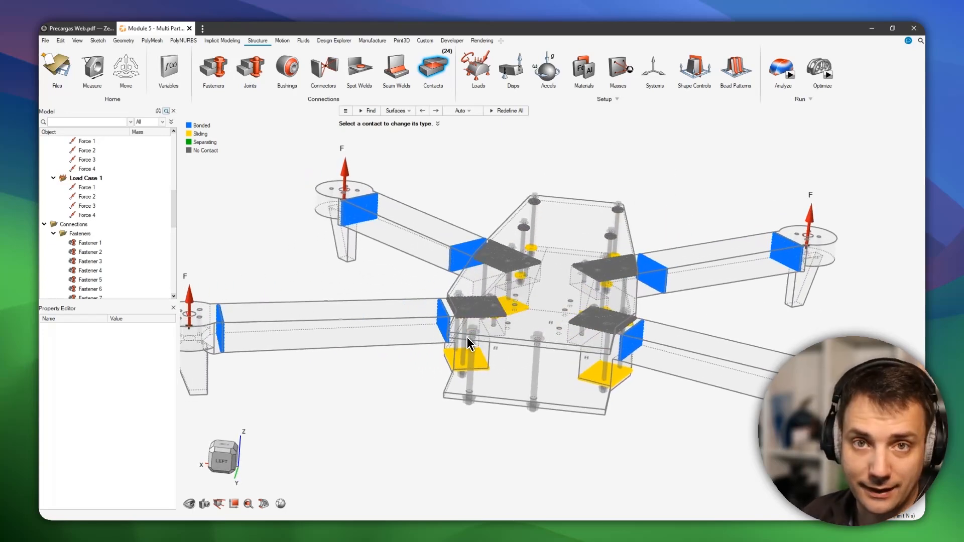
pyautogui.moveTo(501, 344); pyautogui.dragTo(504, 348, button='right')
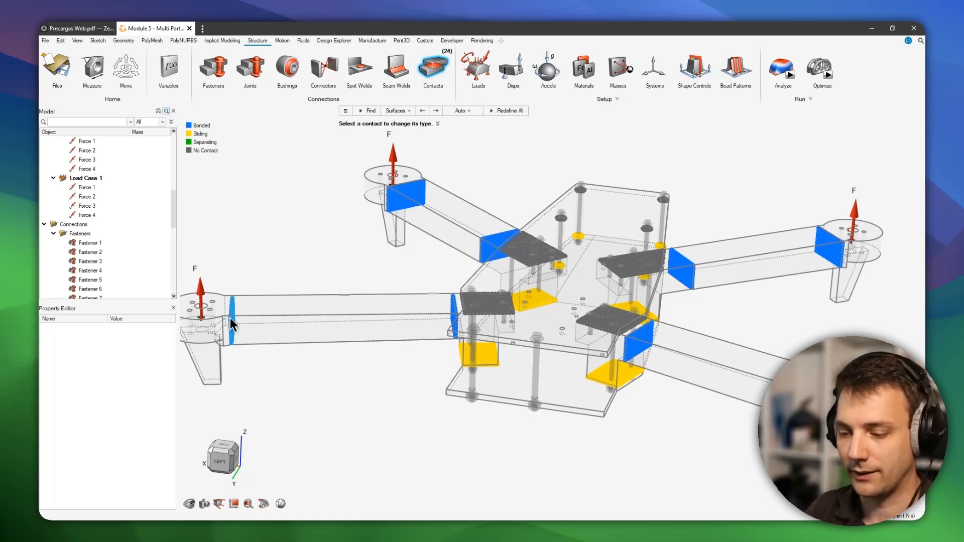
pyautogui.moveTo(591, 409); pyautogui.dragTo(573, 408, button='middle')
pyautogui.moveTo(553, 360); pyautogui.dragTo(525, 363, button='middle')
pyautogui.scroll(5, 509, 323)
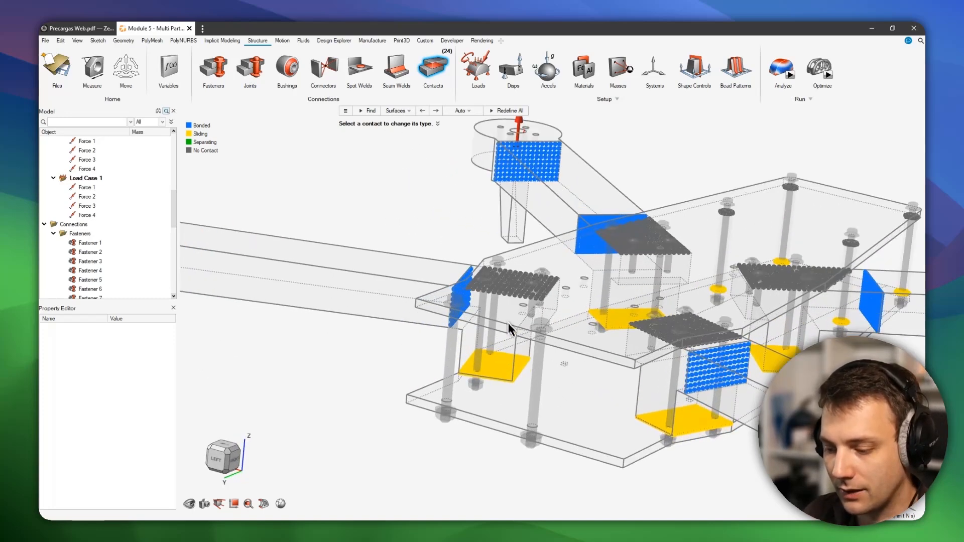
pyautogui.scroll(-2, 519, 308)
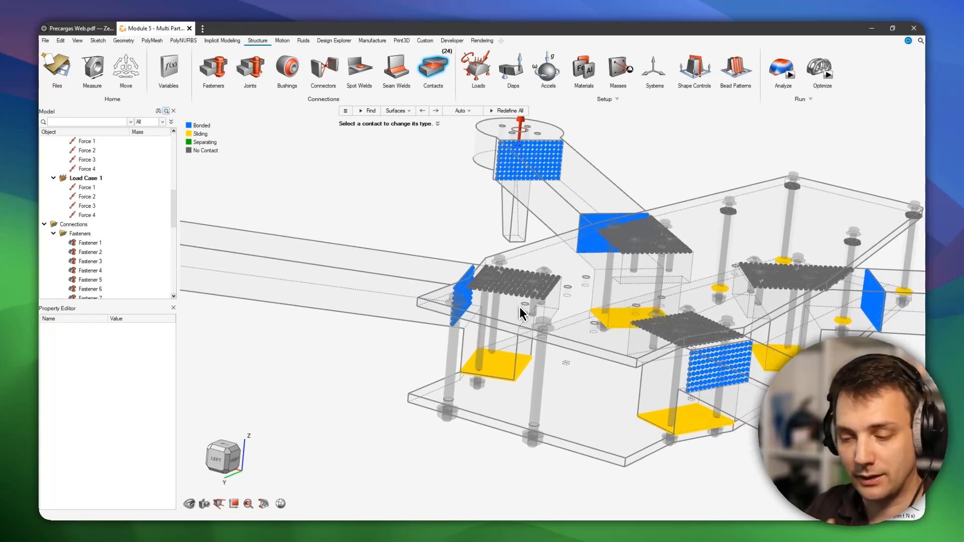
pyautogui.moveTo(542, 290); pyautogui.dragTo(504, 296, button='middle')
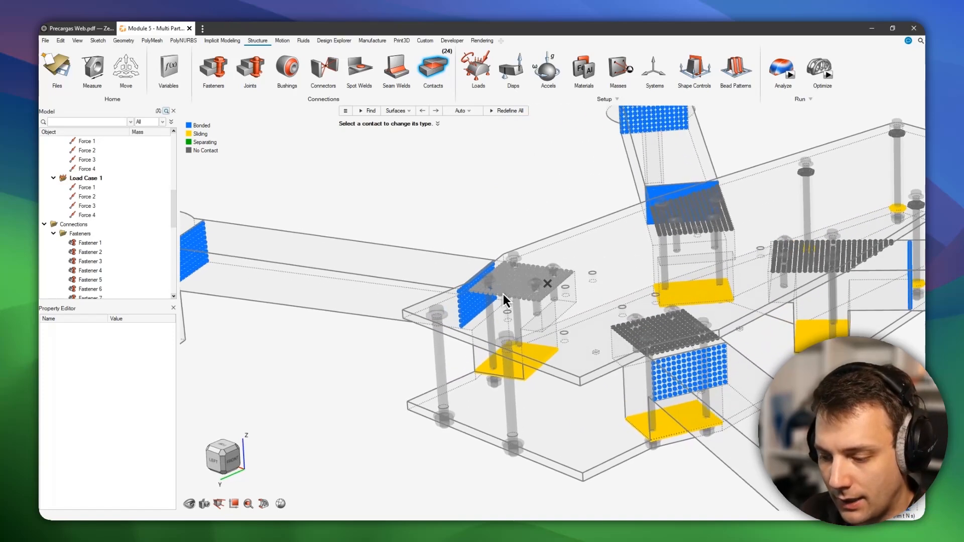
# Step: Set the top-plate contacts of the two arms at the frame's wide end to Sliding
pyautogui.scroll(4, 504, 307)
pyautogui.moveTo(511, 332); pyautogui.dragTo(527, 301, button='middle')
pyautogui.scroll(4, 447, 275)
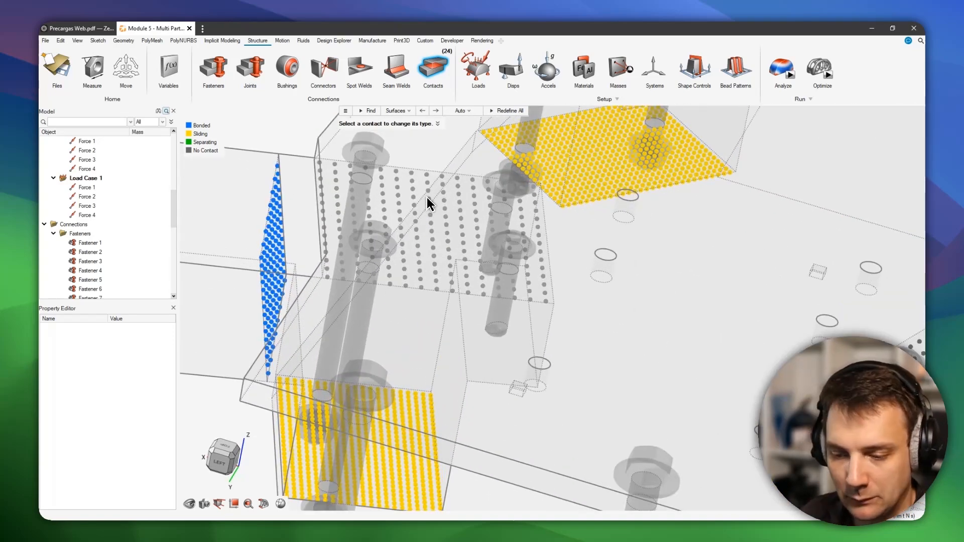
pyautogui.scroll(-2, 439, 213)
pyautogui.moveTo(438, 213); pyautogui.dragTo(420, 271, button='middle')
pyautogui.click(430, 264)
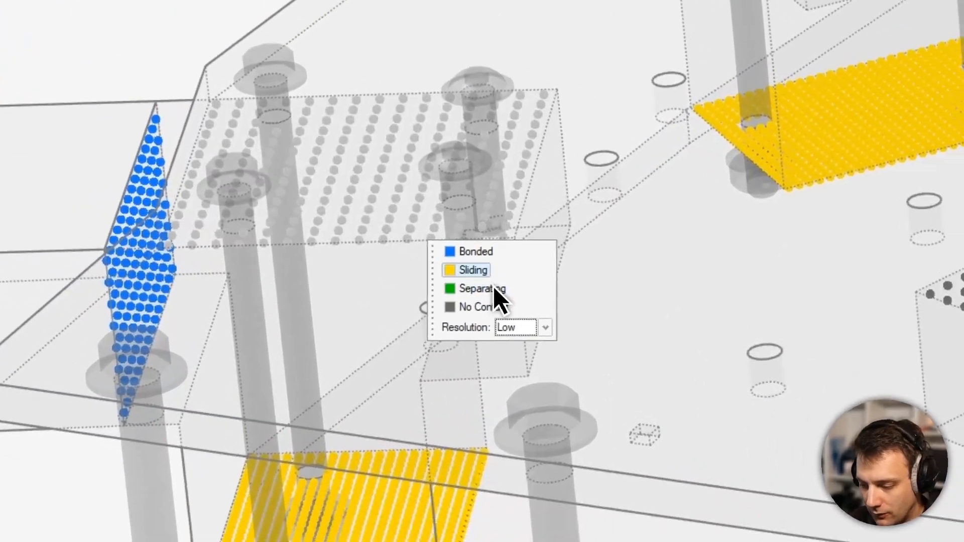
pyautogui.click(482, 272)
pyautogui.click(644, 314)
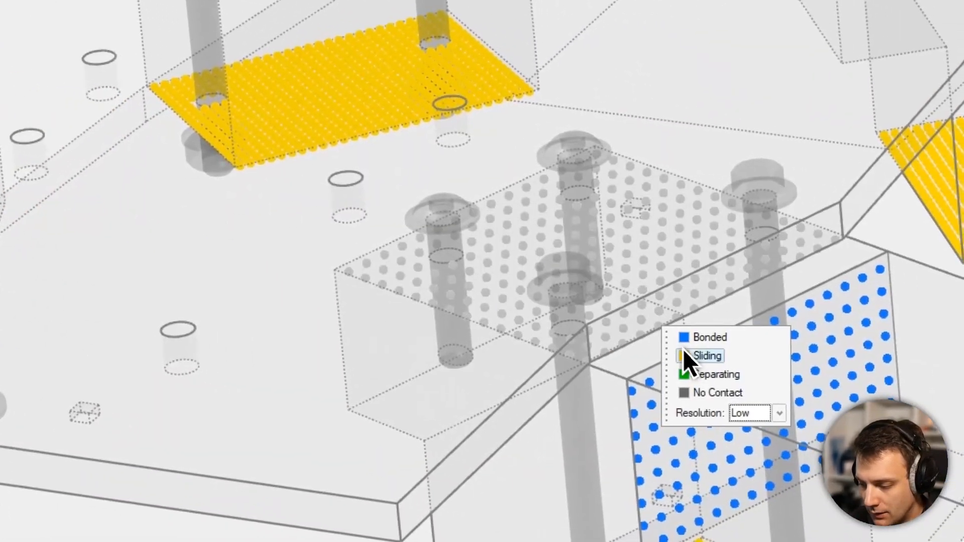
pyautogui.click(684, 351)
# Step: Set the top-plate contacts of the two arms nearer the frame's narrow end to Sliding
pyautogui.scroll(-3, 648, 296)
pyautogui.moveTo(691, 261); pyautogui.dragTo(508, 312, button='right')
pyautogui.click(609, 227)
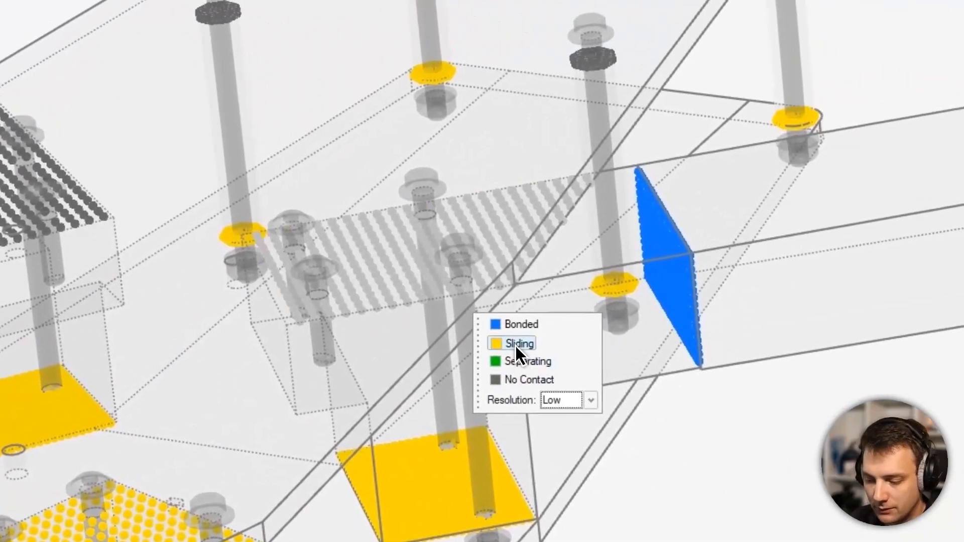
pyautogui.click(539, 341)
pyautogui.click(76, 206)
pyautogui.click(305, 314)
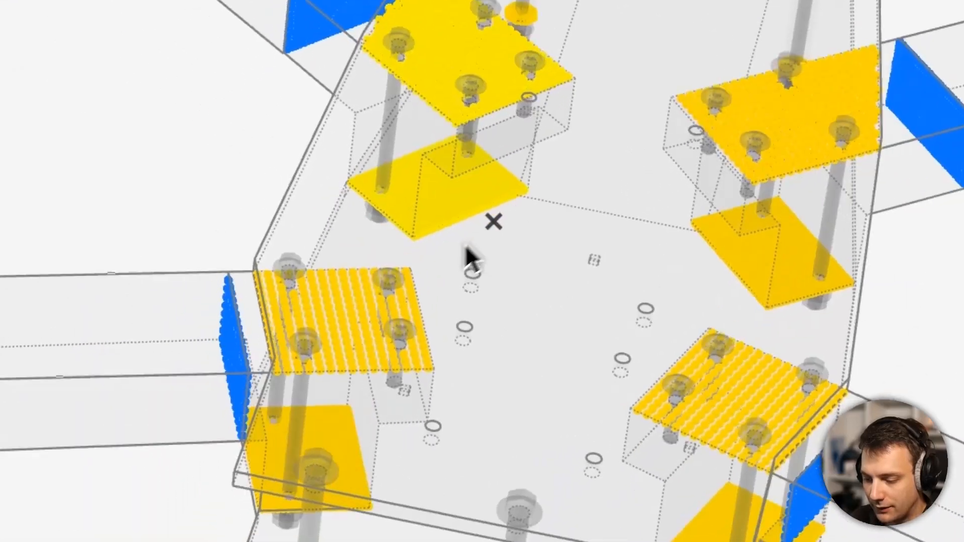
# Step: Set the top-plate contacts of the two corner spacers at the frame's narrow end to Sliding
pyautogui.moveTo(467, 246); pyautogui.dragTo(434, 250, button='middle')
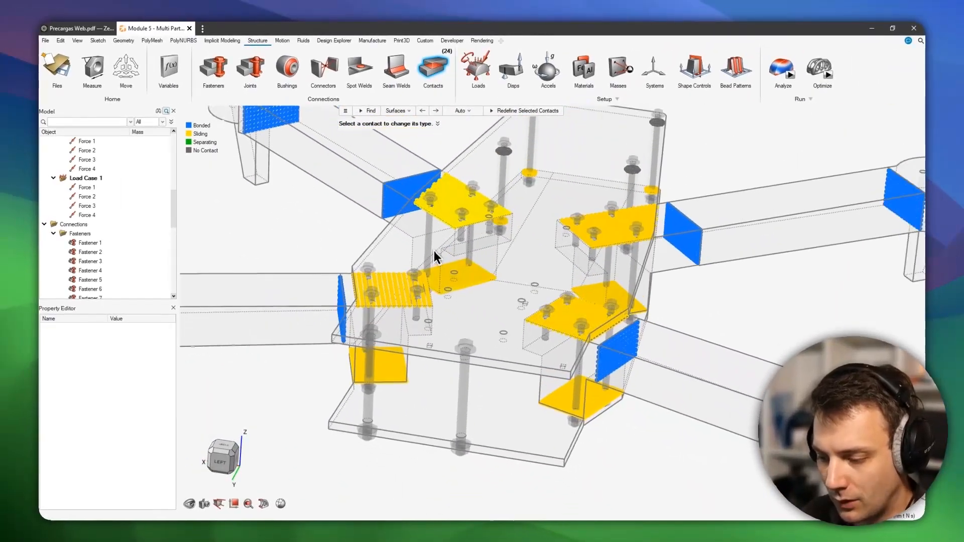
pyautogui.moveTo(563, 247); pyautogui.dragTo(550, 256, button='middle')
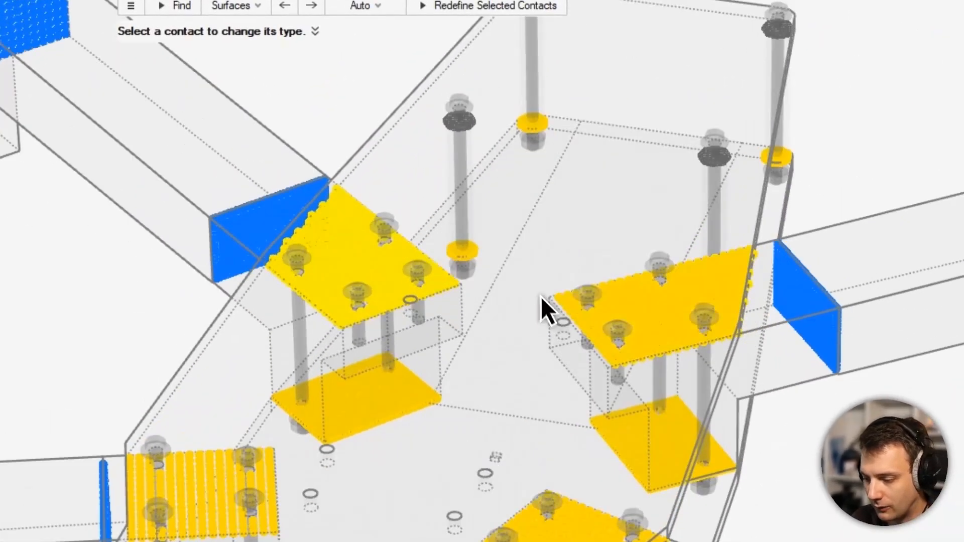
pyautogui.moveTo(541, 296); pyautogui.dragTo(544, 344, button='right')
pyautogui.scroll(5, 486, 253)
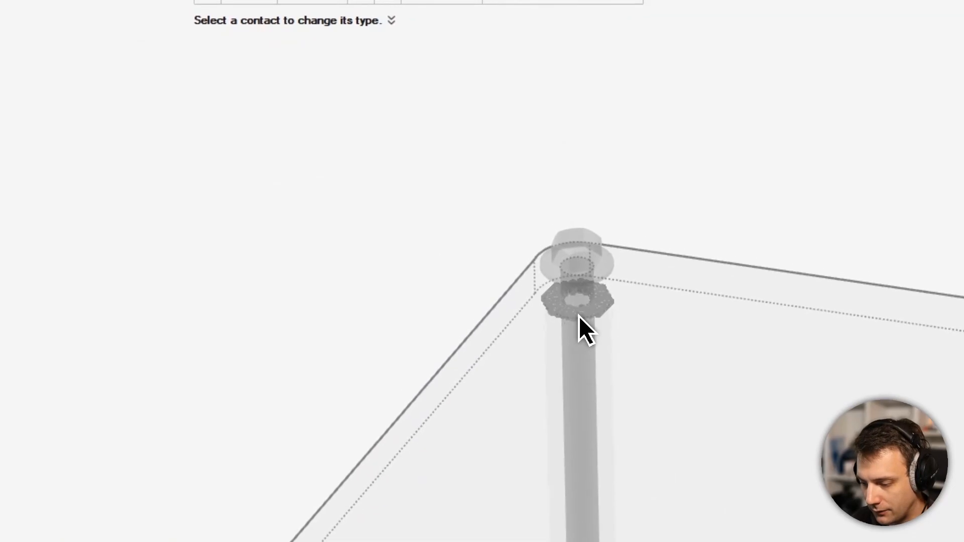
pyautogui.click(579, 316)
pyautogui.click(544, 281)
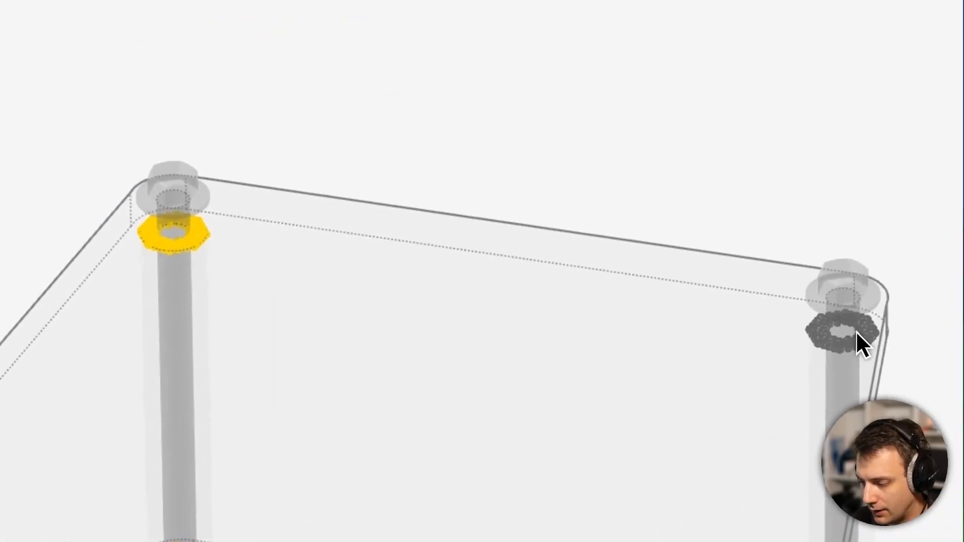
pyautogui.click(854, 337)
pyautogui.click(910, 324)
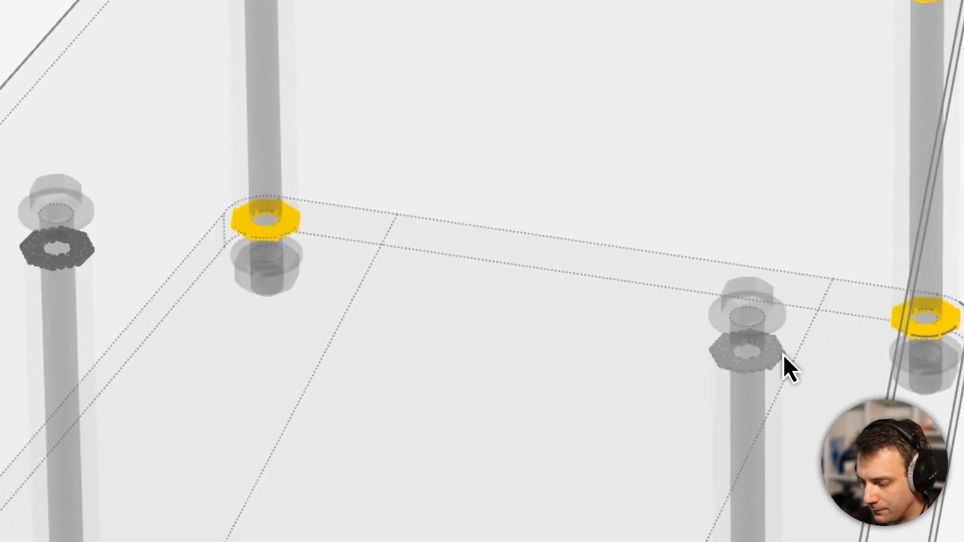
# Step: Set the top-plate contacts of the two spacers between the corner spacers and the arms to Sliding
pyautogui.click(778, 354)
pyautogui.click(854, 451)
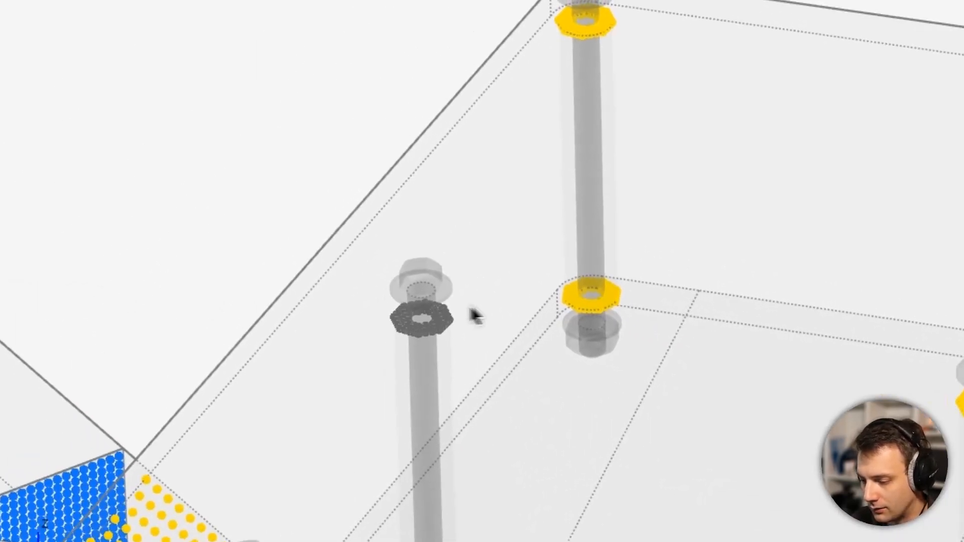
pyautogui.click(505, 329)
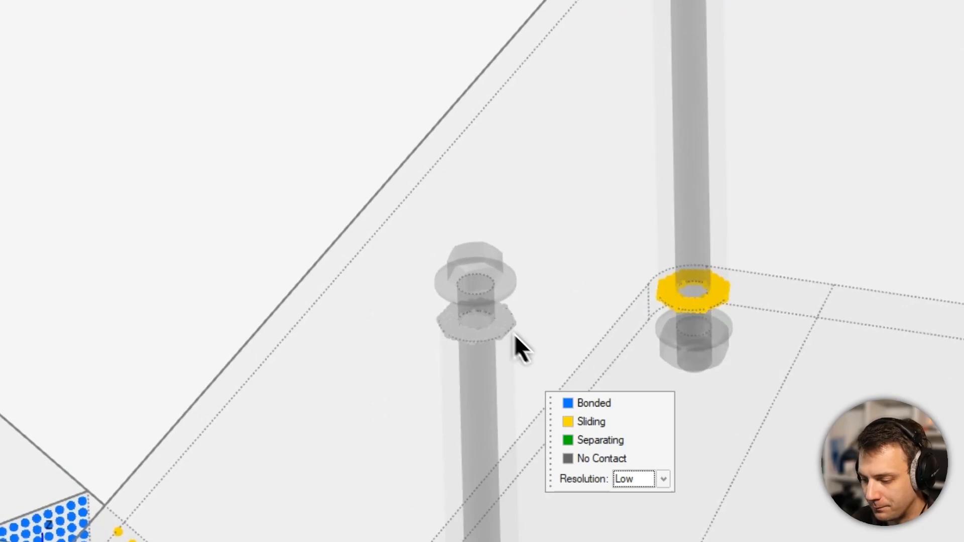
pyautogui.click(590, 427)
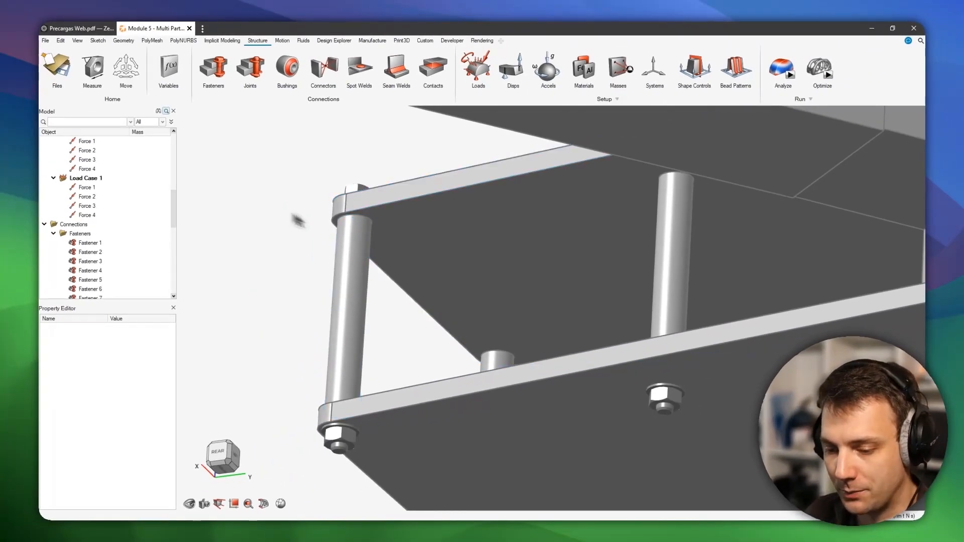
# Step: Inspect the spacers and arm segments around the frame, and review the options available for one arm's middle segment
pyautogui.moveTo(370, 119); pyautogui.dragTo(615, 307, button='right')
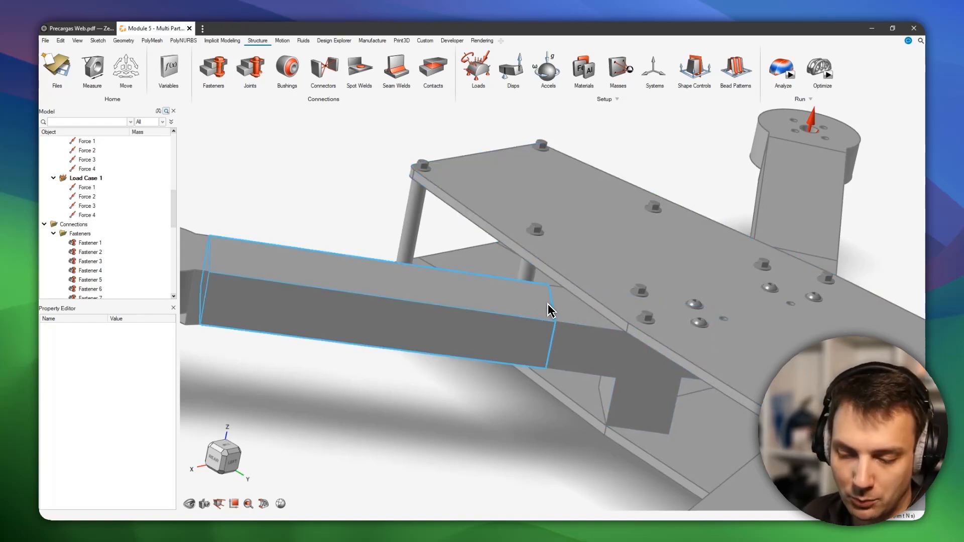
pyautogui.moveTo(236, 284); pyautogui.dragTo(310, 255, button='right')
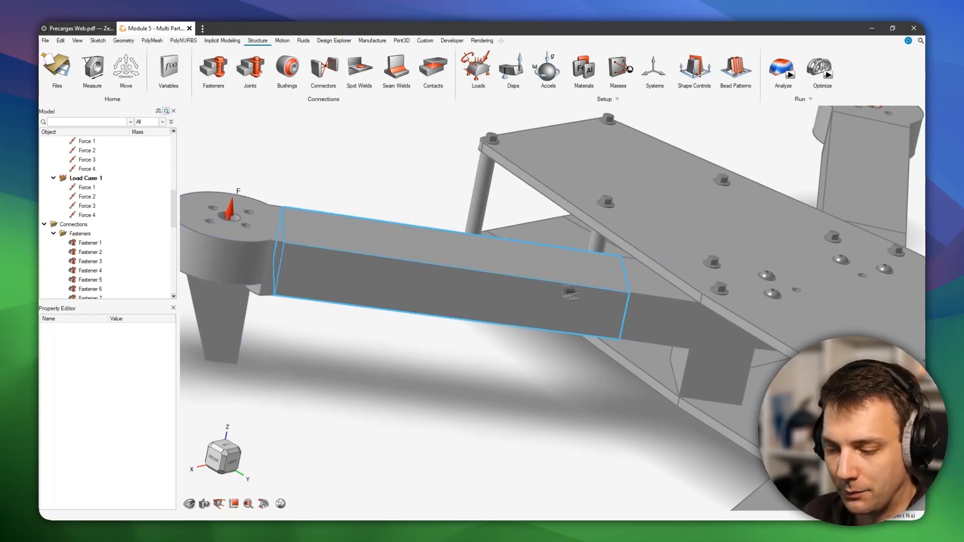
pyautogui.moveTo(570, 292); pyautogui.dragTo(553, 276, button='middle')
pyautogui.moveTo(398, 303); pyautogui.dragTo(423, 315, button='middle')
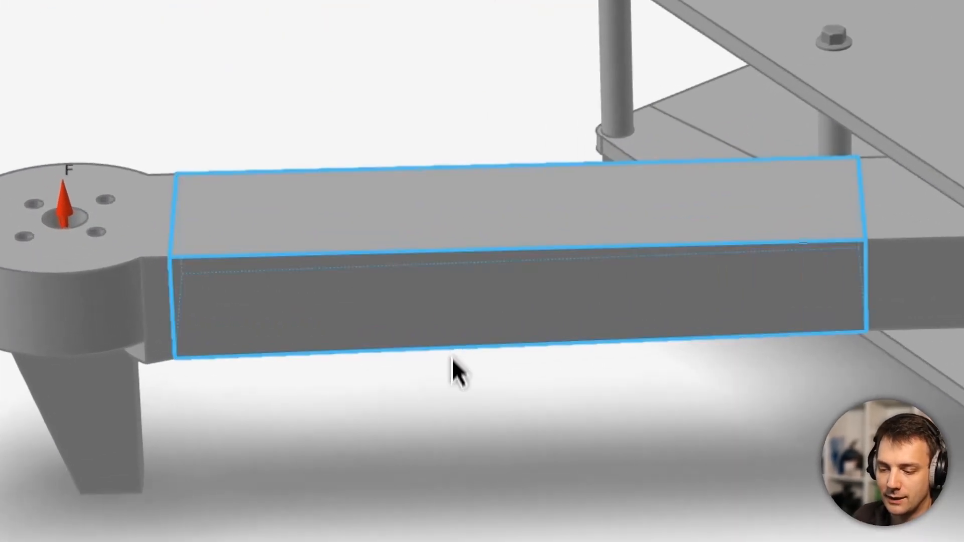
pyautogui.rightClick(417, 301)
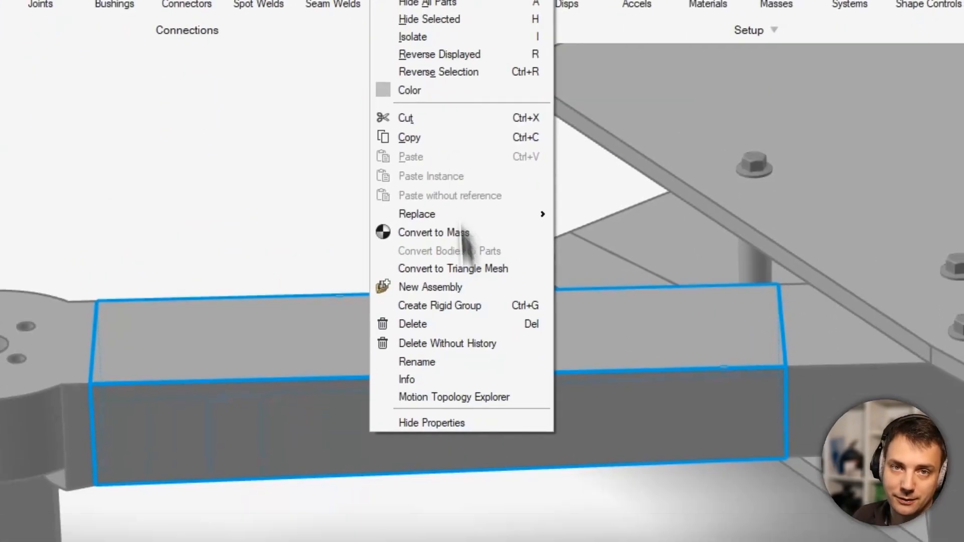
pyautogui.click(484, 393)
pyautogui.scroll(-5, 482, 394)
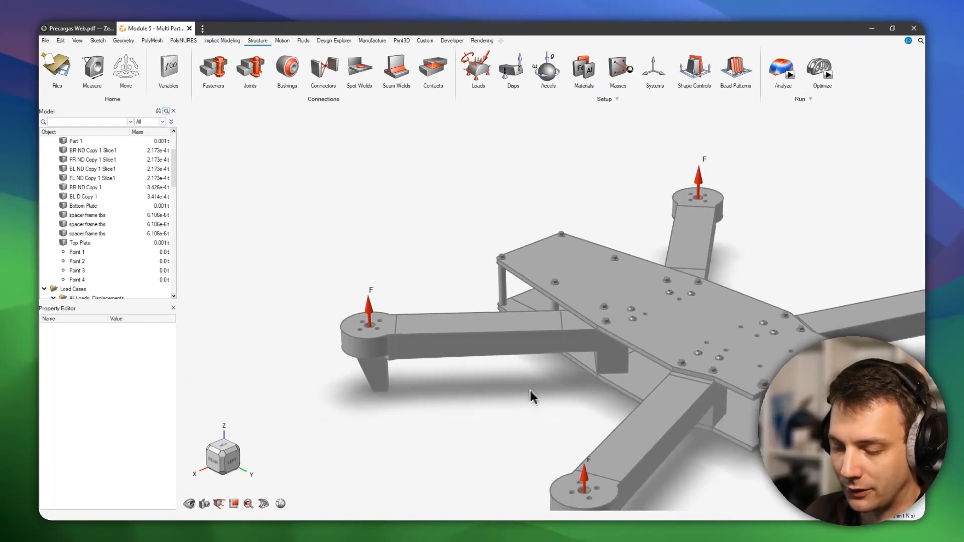
pyautogui.moveTo(530, 395); pyautogui.dragTo(489, 372, button='right')
pyautogui.moveTo(489, 372); pyautogui.dragTo(430, 398, button='middle')
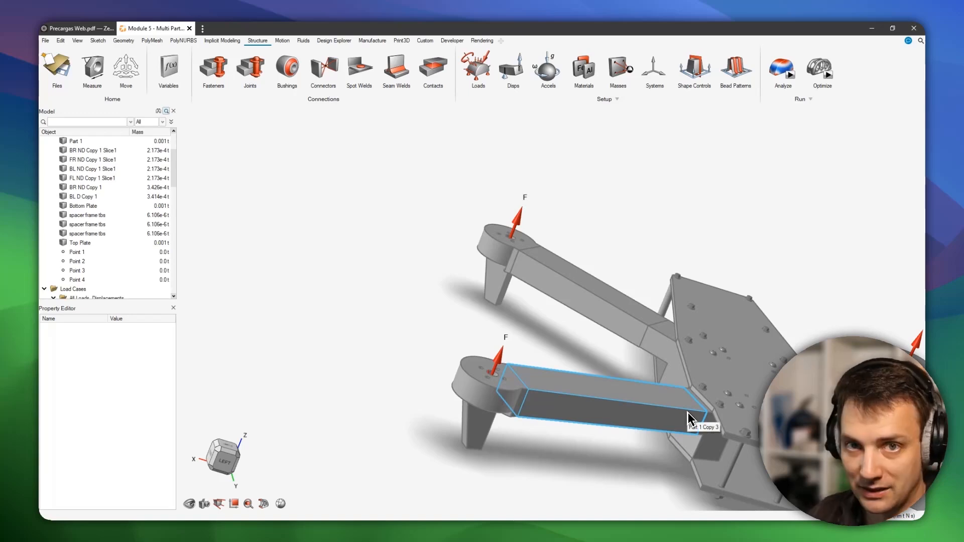
# Step: Open the OptiStruct analysis setup and enable Use Inertia Relief for the load cases
pyautogui.scroll(-3, 688, 417)
pyautogui.moveTo(688, 417); pyautogui.dragTo(577, 281, button='right')
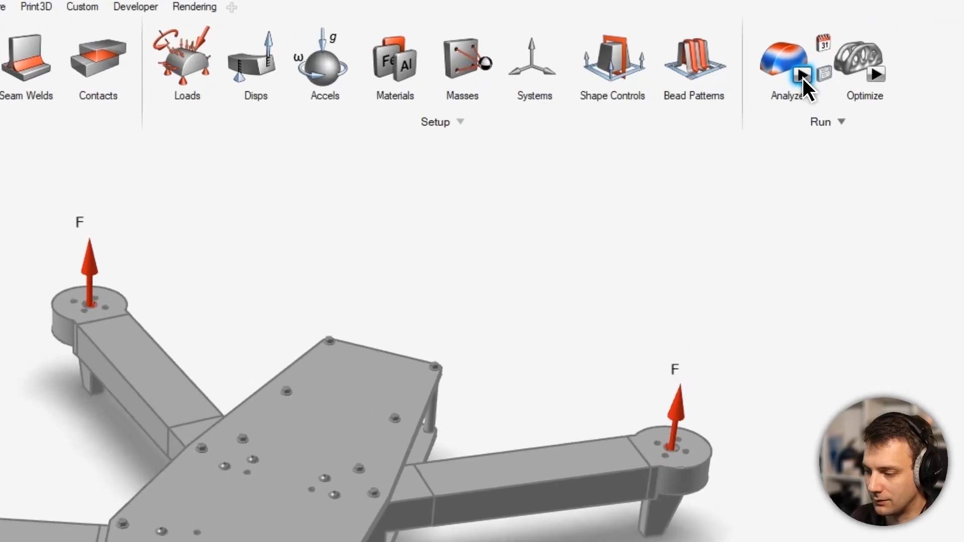
pyautogui.click(803, 75)
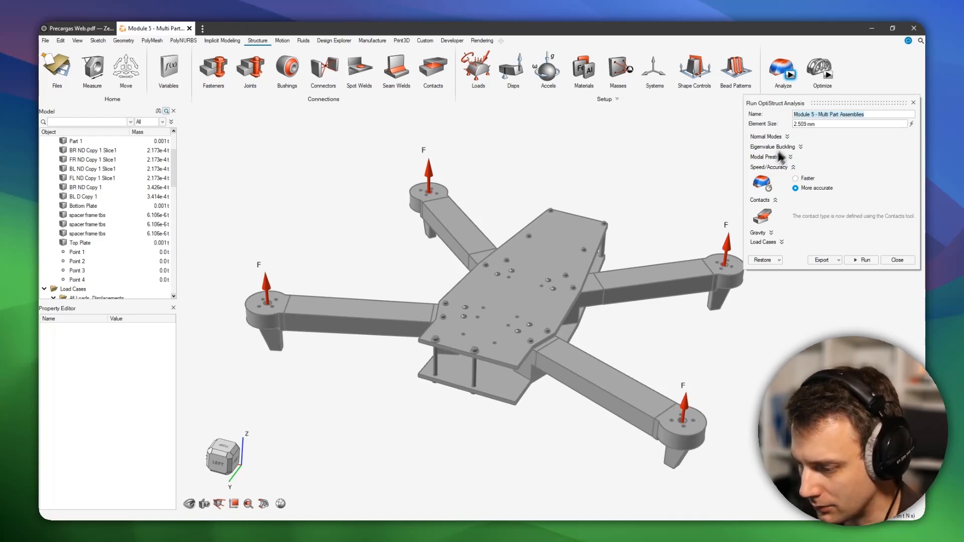
pyautogui.click(762, 242)
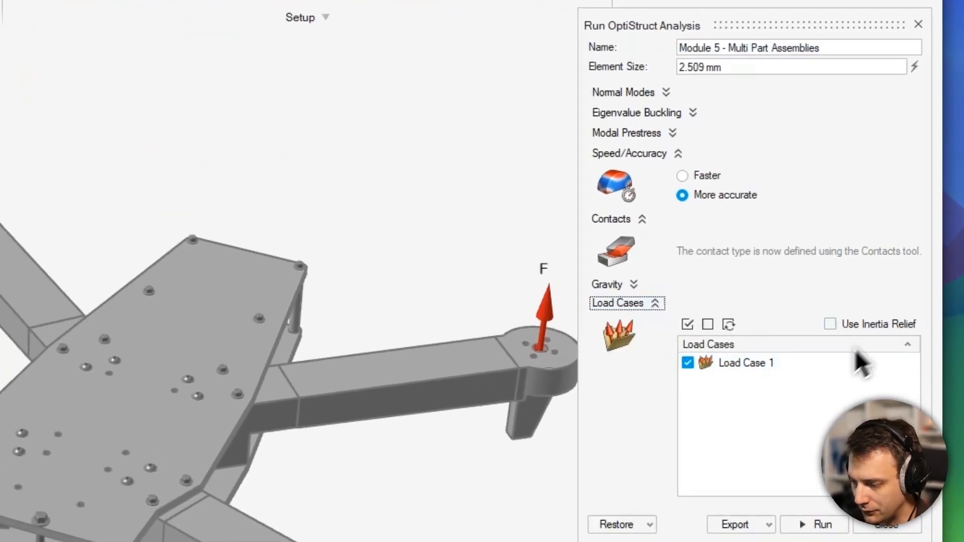
pyautogui.click(856, 324)
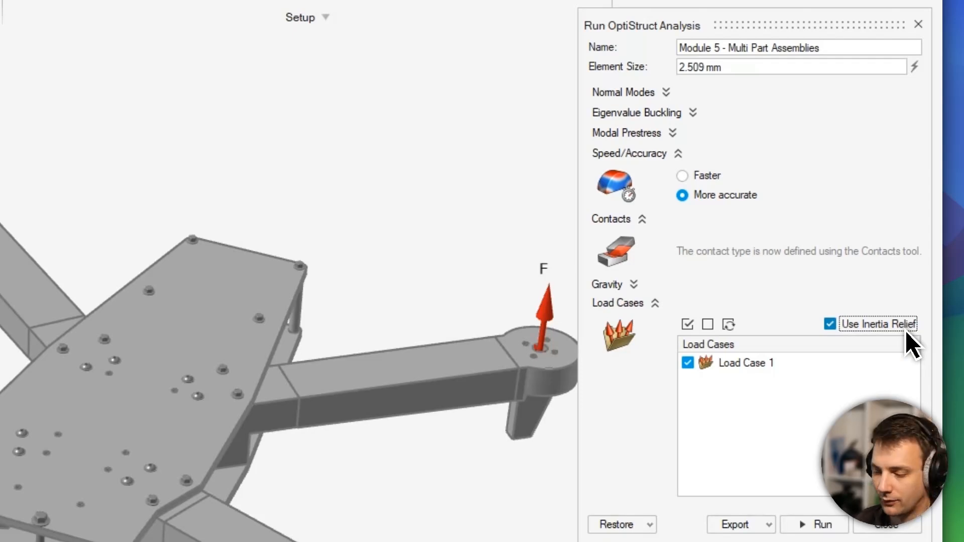
# Step: Run the OptiStruct analysis of the Module 5 multi-part assembly and open the completed run's results
pyautogui.click(829, 525)
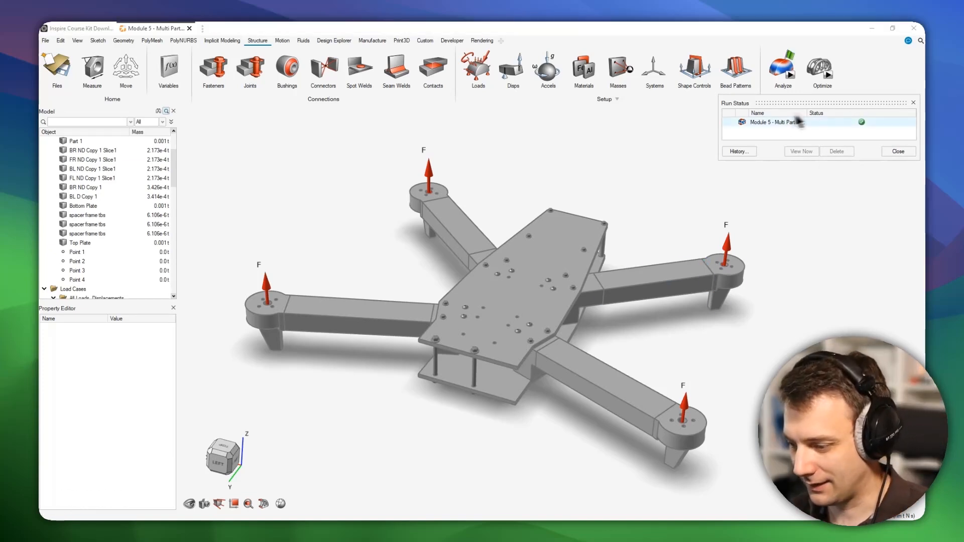
pyautogui.doubleClick(776, 124)
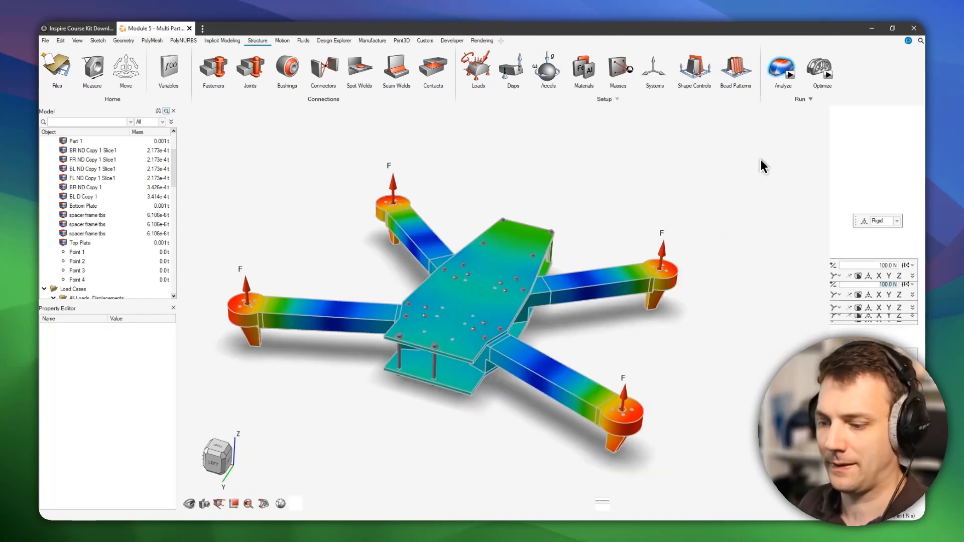
pyautogui.scroll(-2, 555, 301)
pyautogui.moveTo(551, 312); pyautogui.dragTo(585, 261, button='right')
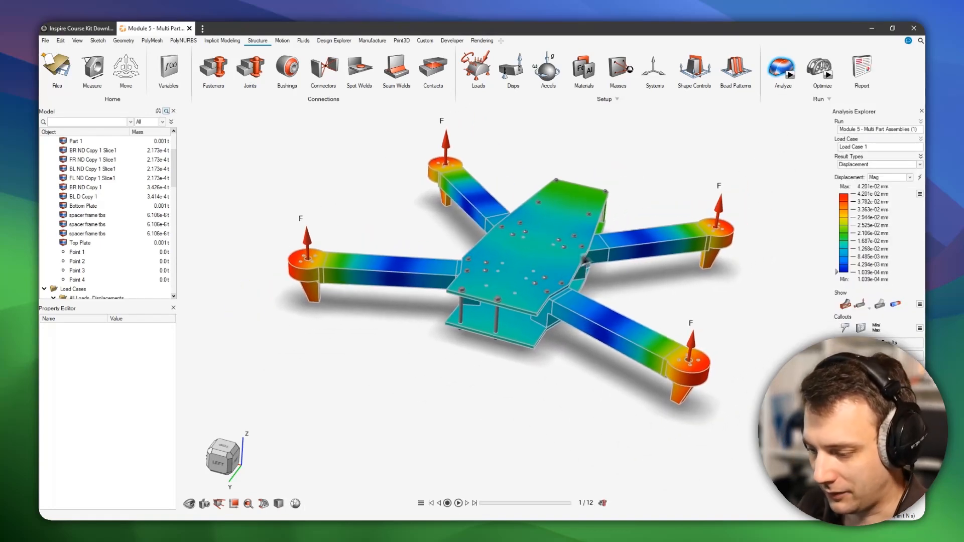
# Step: Examine the animated displacement of the drone from several angles and review the material option for part FR ND Copy 1/2
pyautogui.moveTo(497, 267); pyautogui.dragTo(451, 289, button='middle')
pyautogui.moveTo(451, 289); pyautogui.dragTo(467, 305, button='right')
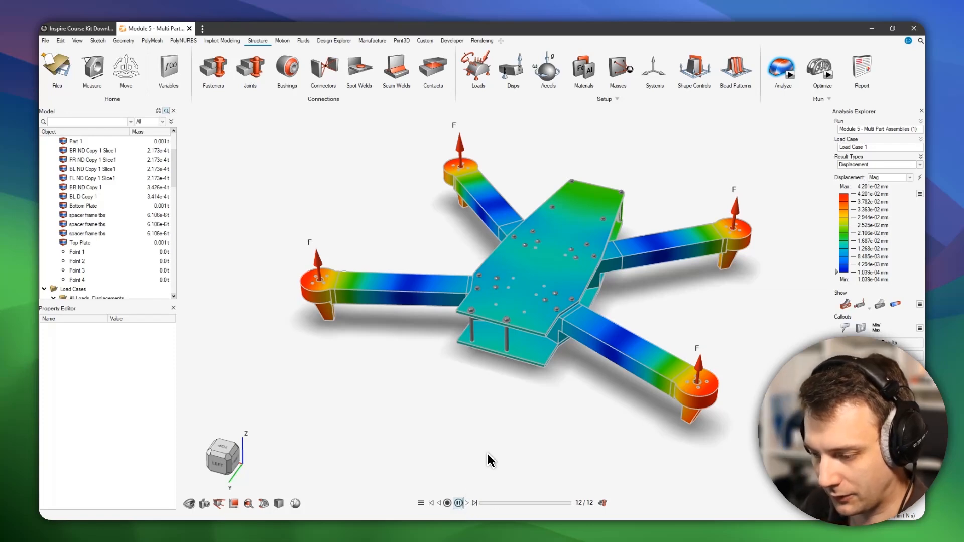
pyautogui.moveTo(490, 458); pyautogui.dragTo(613, 310, button='right')
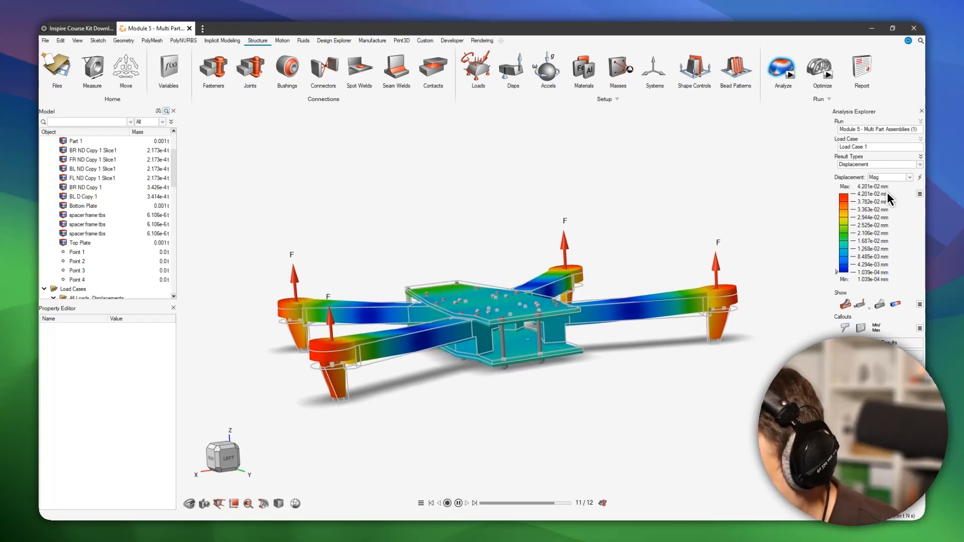
pyautogui.moveTo(693, 221); pyautogui.dragTo(710, 273, button='right')
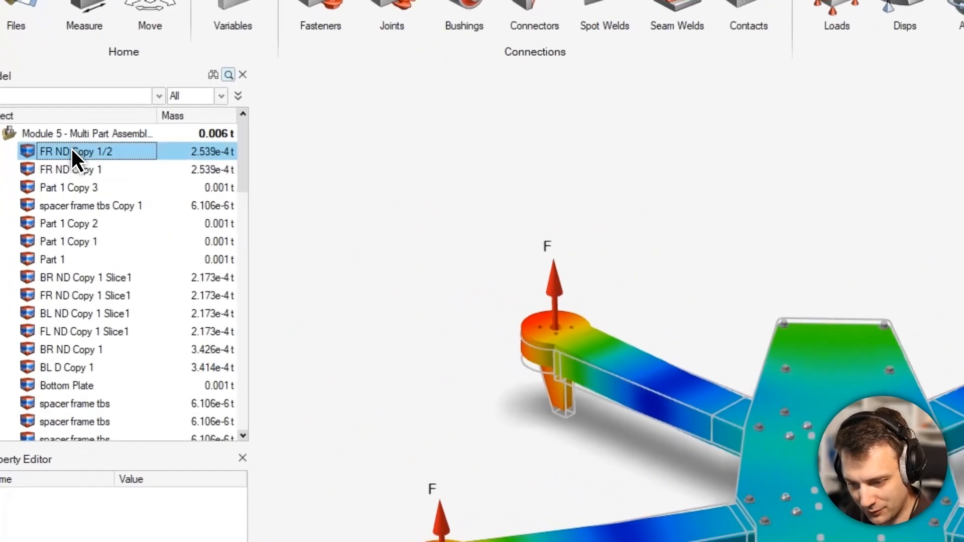
pyautogui.rightClick(85, 148)
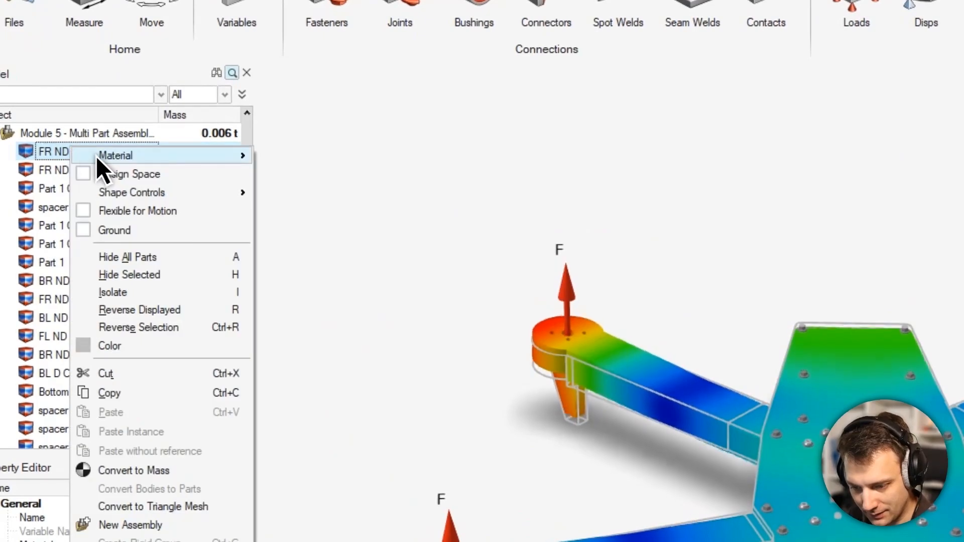
pyautogui.moveTo(101, 158)
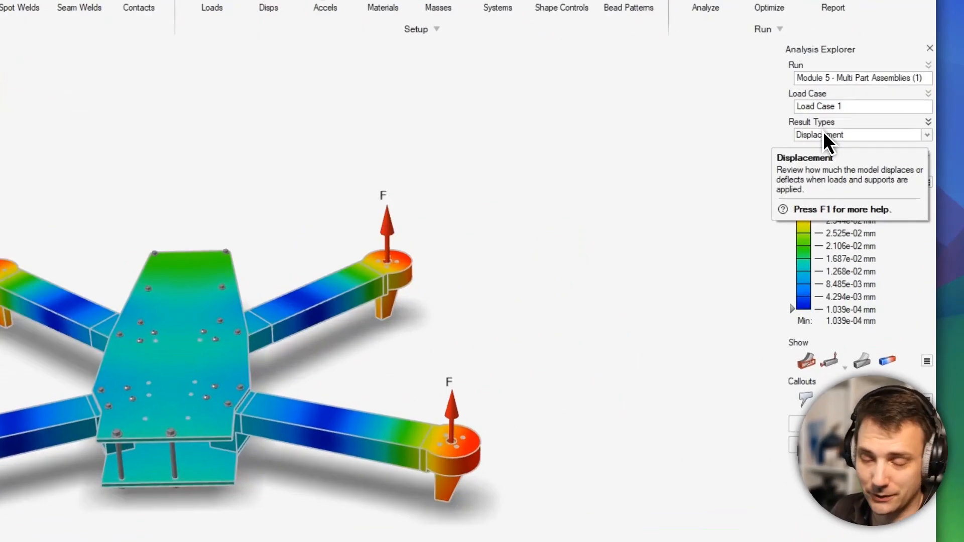
# Step: Display the Contact results as Gap and examine the interfaces between the arms, plates and spacers
pyautogui.click(824, 134)
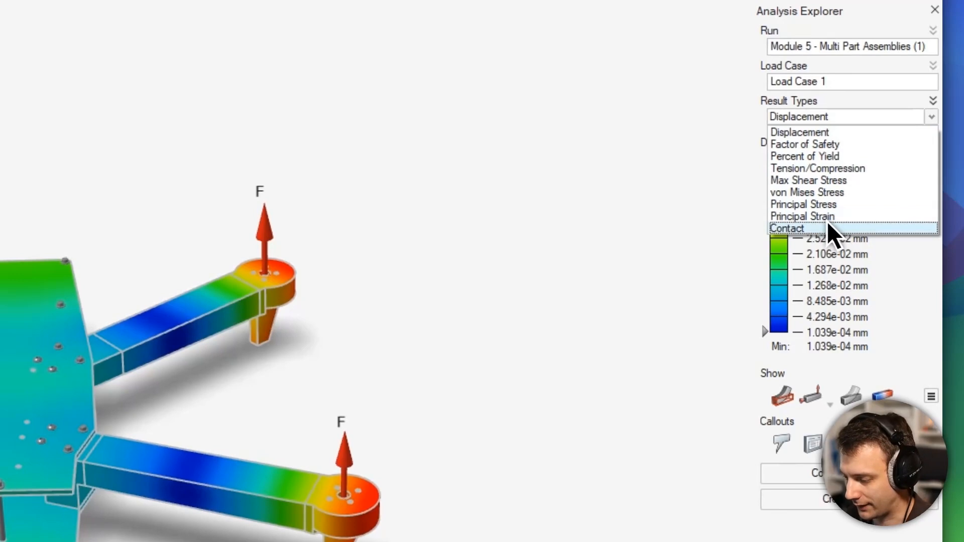
pyautogui.click(828, 226)
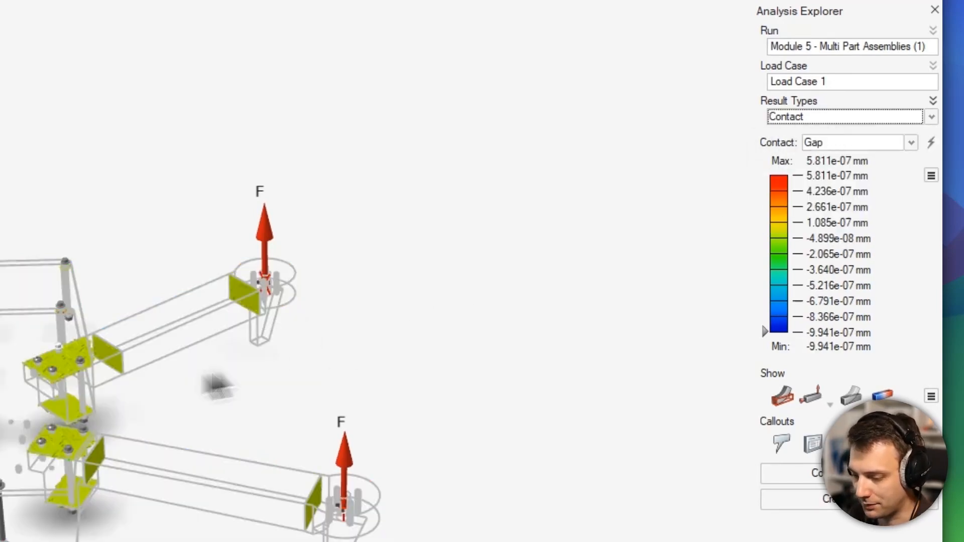
pyautogui.scroll(2, 1, 409)
pyautogui.moveTo(2, 426); pyautogui.dragTo(211, 368, button='right')
pyautogui.moveTo(211, 368)
pyautogui.mouseDown(button='middle')
pyautogui.moveTo(181, 412)
pyautogui.moveTo(173, 357)
pyautogui.mouseUp(button='middle')
pyautogui.scroll(3, 296, 346)
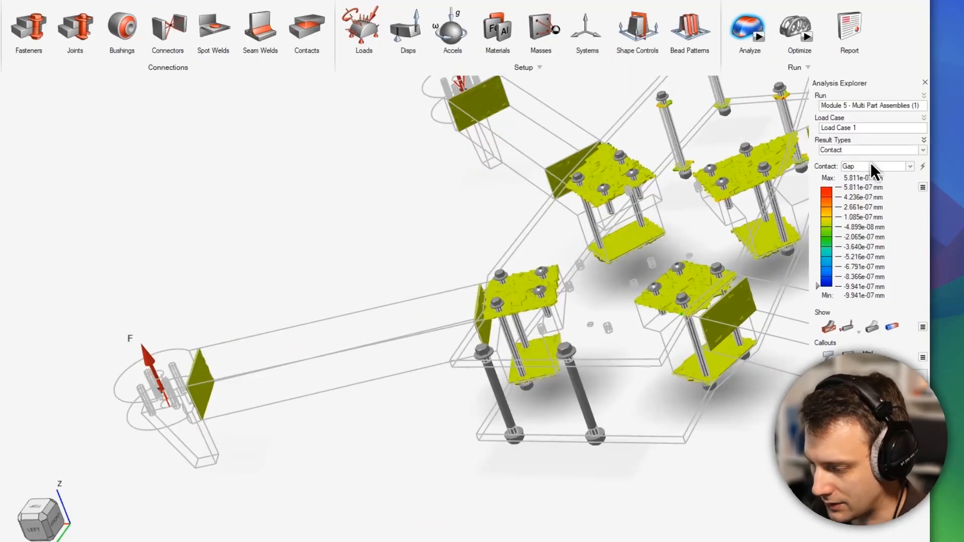
# Step: Switch the contact results to Status and examine the interfaces where an arm joins the frame plates
pyautogui.click(880, 178)
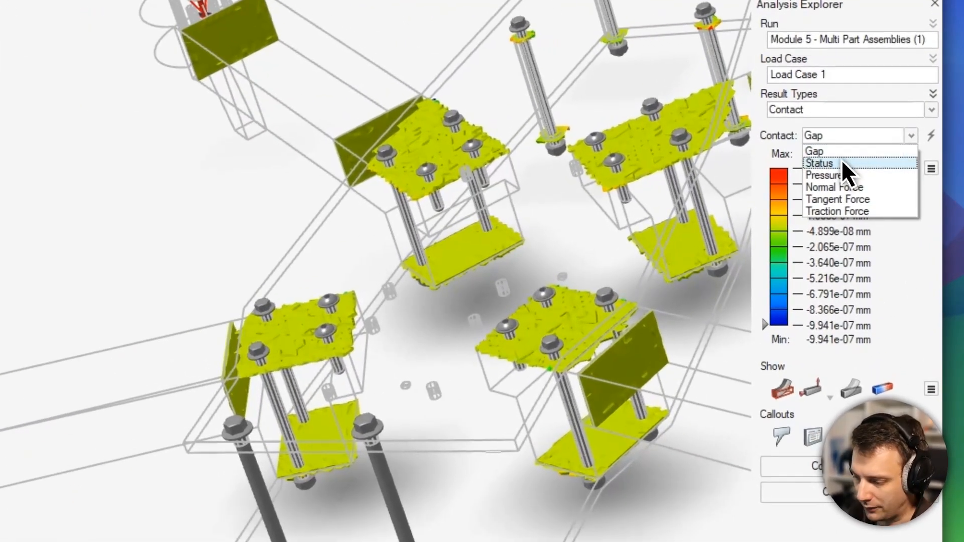
pyautogui.click(841, 160)
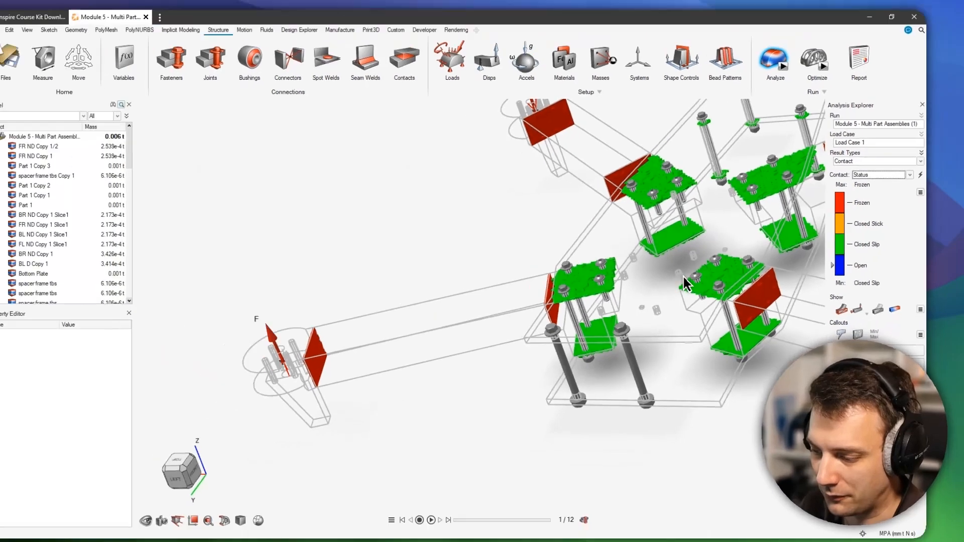
pyautogui.moveTo(478, 392)
pyautogui.mouseDown(button='middle')
pyautogui.moveTo(462, 430)
pyautogui.moveTo(384, 322)
pyautogui.moveTo(356, 344)
pyautogui.mouseUp(button='middle')
pyautogui.scroll(10, 634, 285)
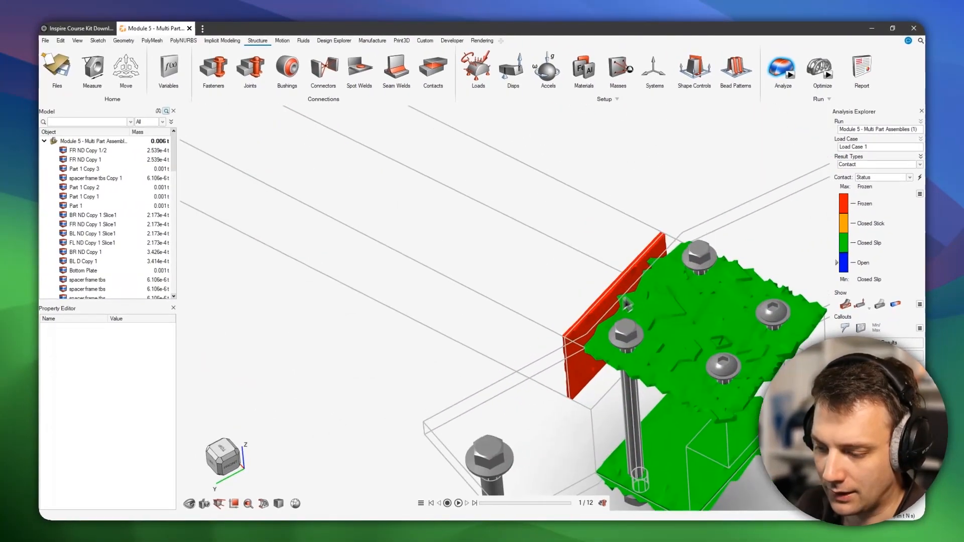
pyautogui.scroll(-3, 640, 274)
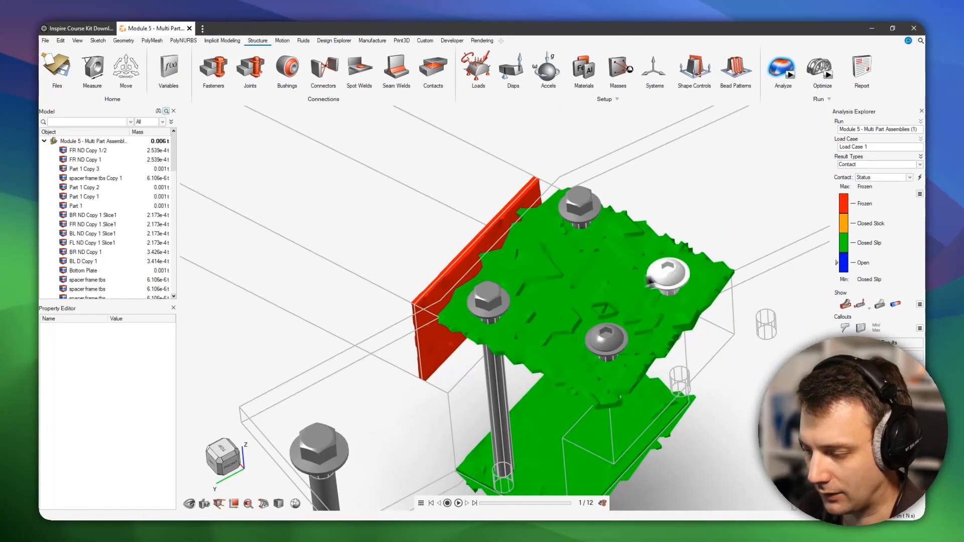
pyautogui.moveTo(566, 312); pyautogui.dragTo(571, 276, button='middle')
# Step: Display the contact Pressure and examine it across the arm mounts and spacers of the frame
pyautogui.click(909, 178)
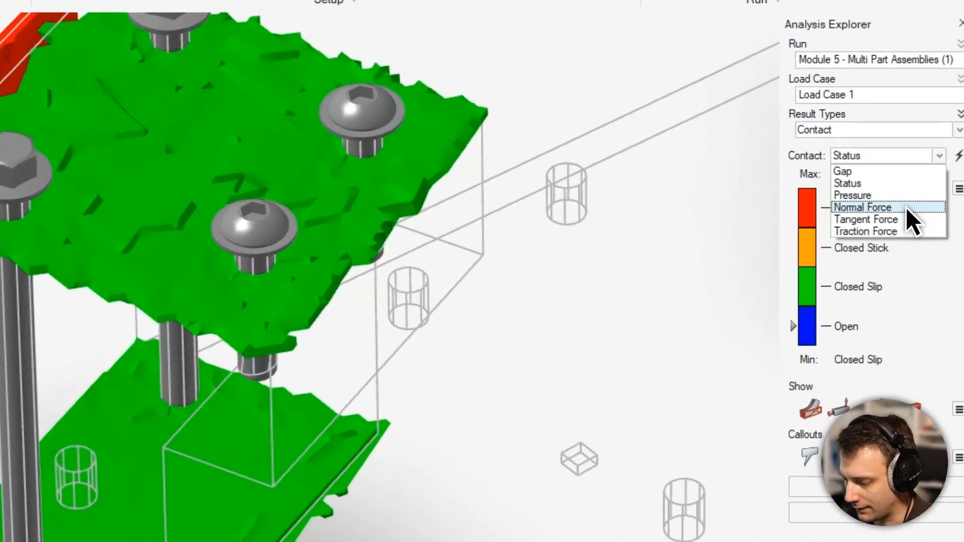
pyautogui.click(900, 197)
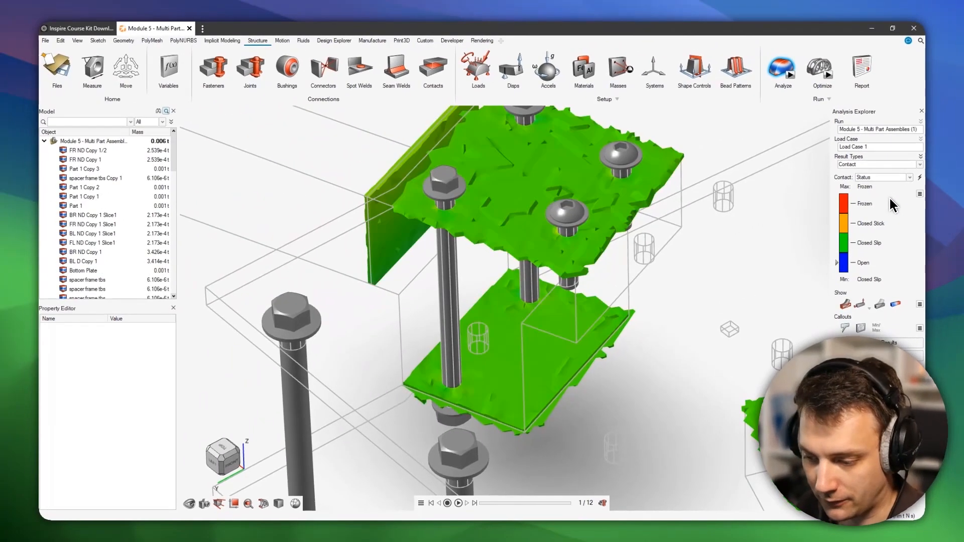
pyautogui.scroll(-5, 686, 296)
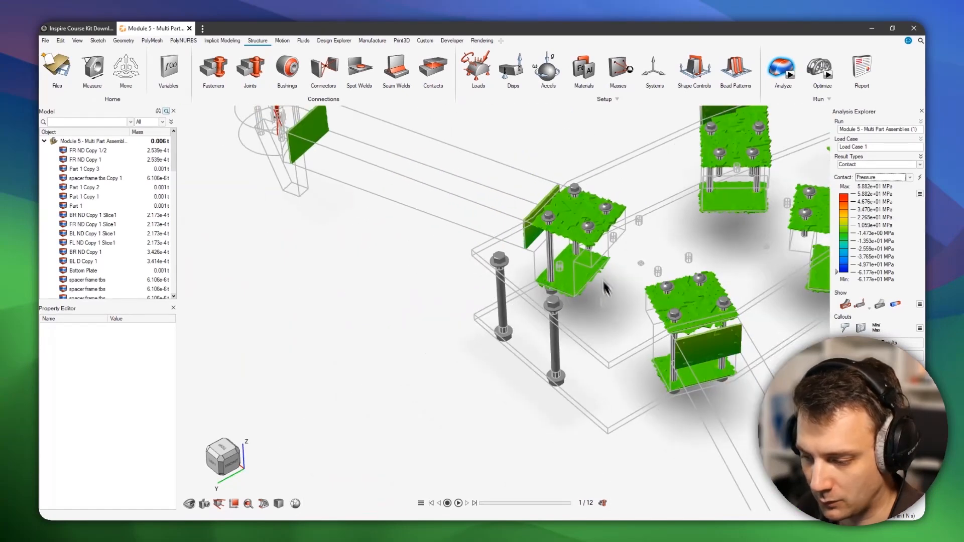
pyautogui.moveTo(605, 287); pyautogui.dragTo(668, 279, button='middle')
pyautogui.moveTo(540, 263)
pyautogui.mouseDown(button='middle')
pyautogui.moveTo(545, 273)
pyautogui.moveTo(532, 266)
pyautogui.mouseUp(button='middle')
pyautogui.scroll(2, 540, 262)
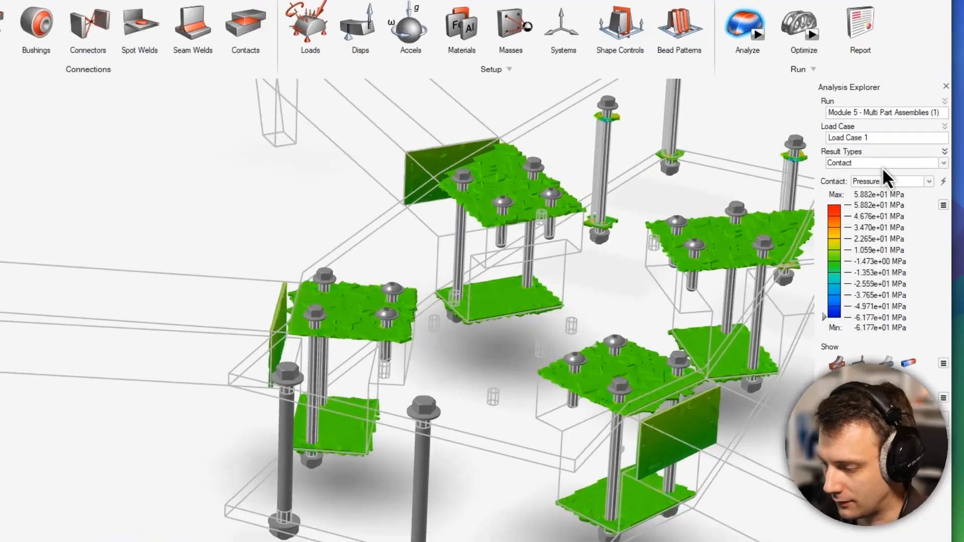
# Step: Display the contact Normal Force and examine it on the arm mounting interfaces
pyautogui.click(879, 177)
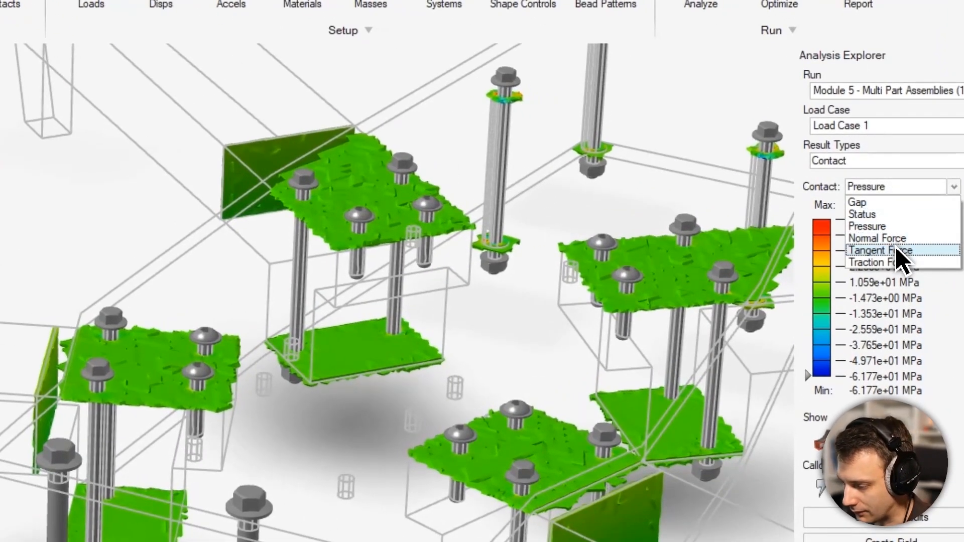
pyautogui.click(895, 242)
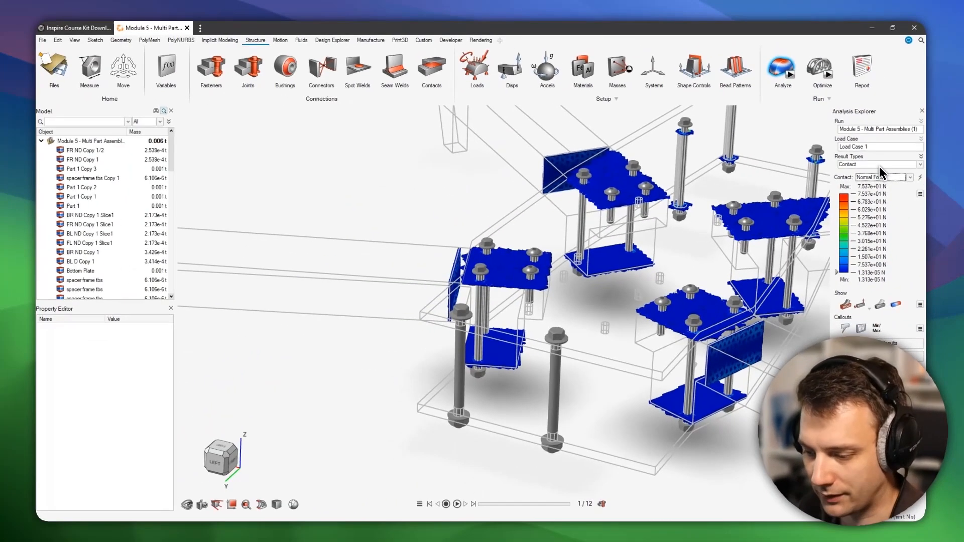
pyautogui.moveTo(740, 243); pyautogui.dragTo(685, 271, button='middle')
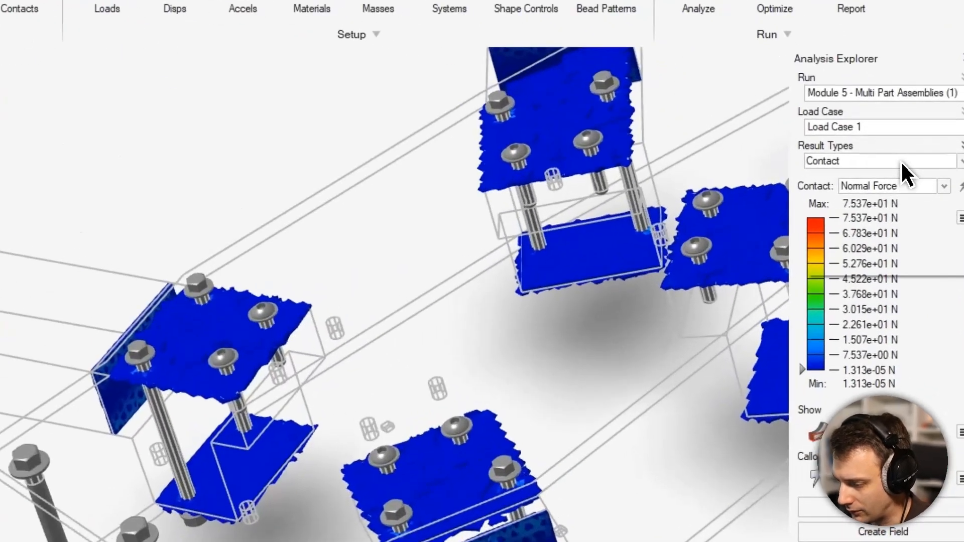
# Step: Display the contact Tangent Force and examine it on the arm segment faces and plate interfaces
pyautogui.click(886, 166)
pyautogui.click(883, 165)
pyautogui.click(883, 187)
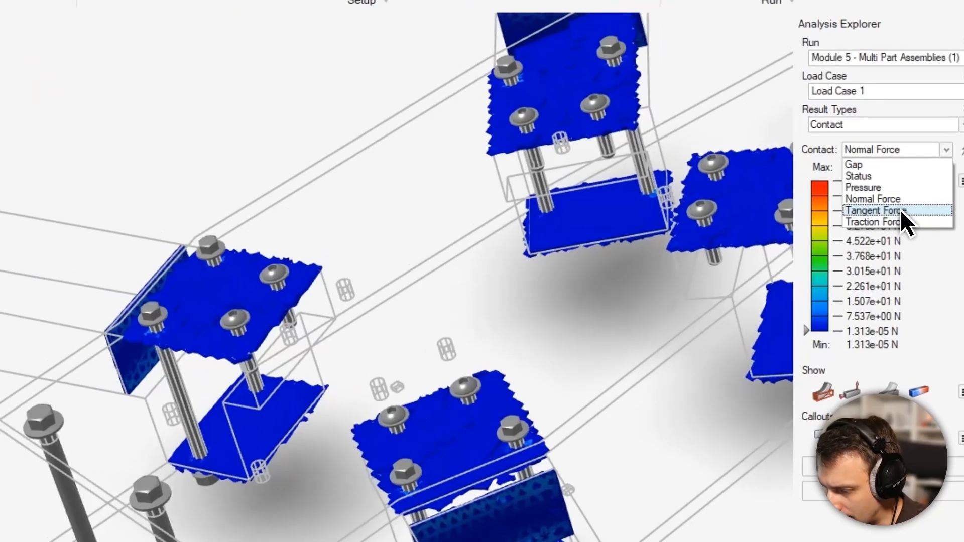
pyautogui.click(887, 209)
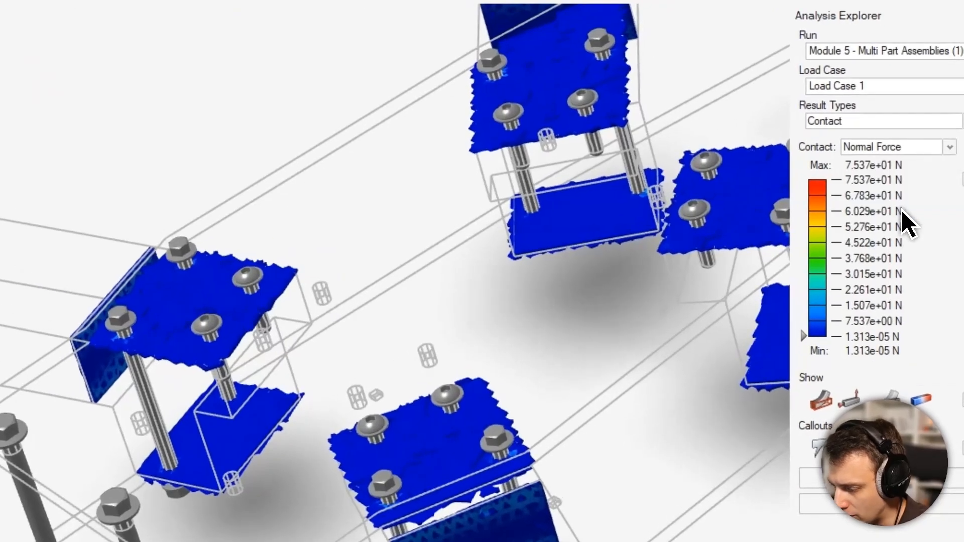
pyautogui.moveTo(634, 315); pyautogui.dragTo(698, 304, button='middle')
pyautogui.scroll(3, 658, 300)
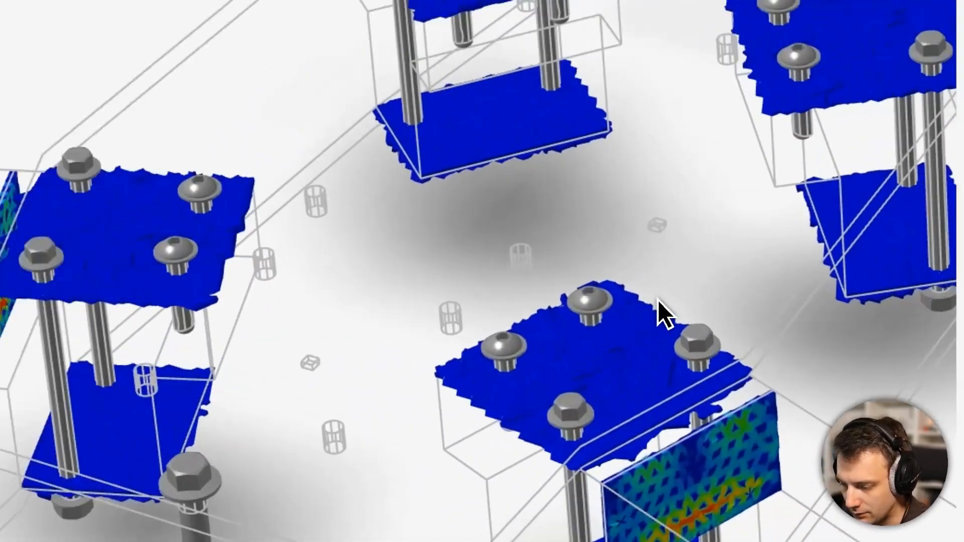
pyautogui.moveTo(524, 304); pyautogui.dragTo(592, 246, button='middle')
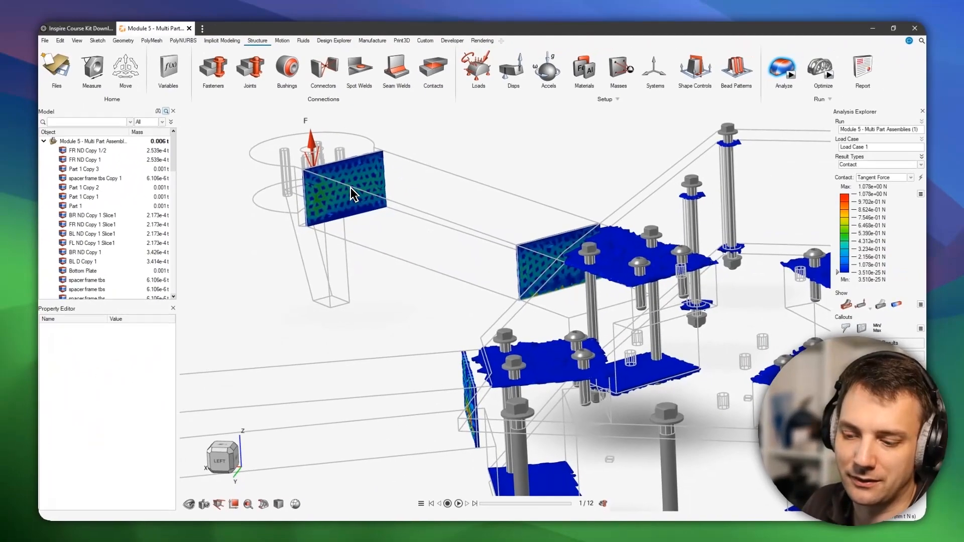
pyautogui.scroll(-1, 452, 274)
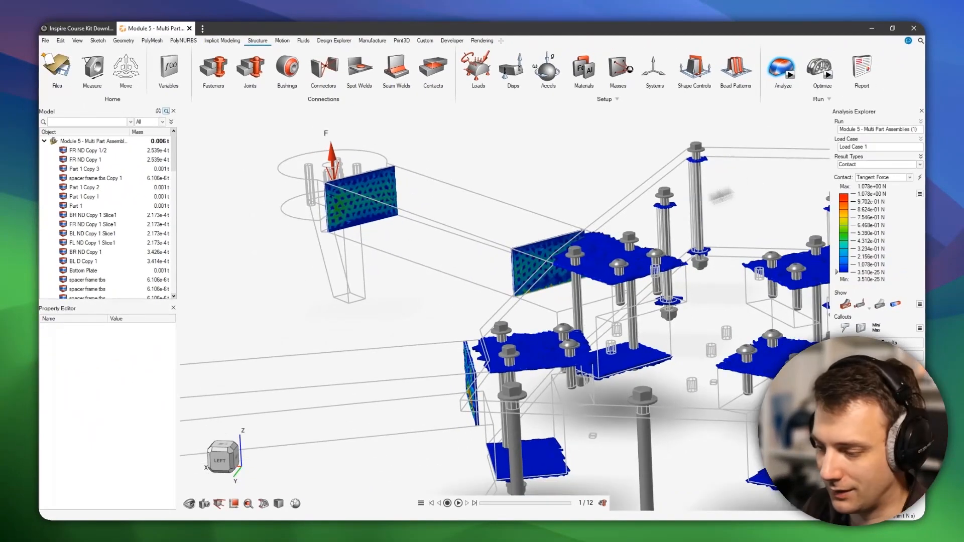
# Step: Return to the Displacement results and show the element mesh to inspect it on the arms and frame plates
pyautogui.click(867, 163)
pyautogui.click(867, 172)
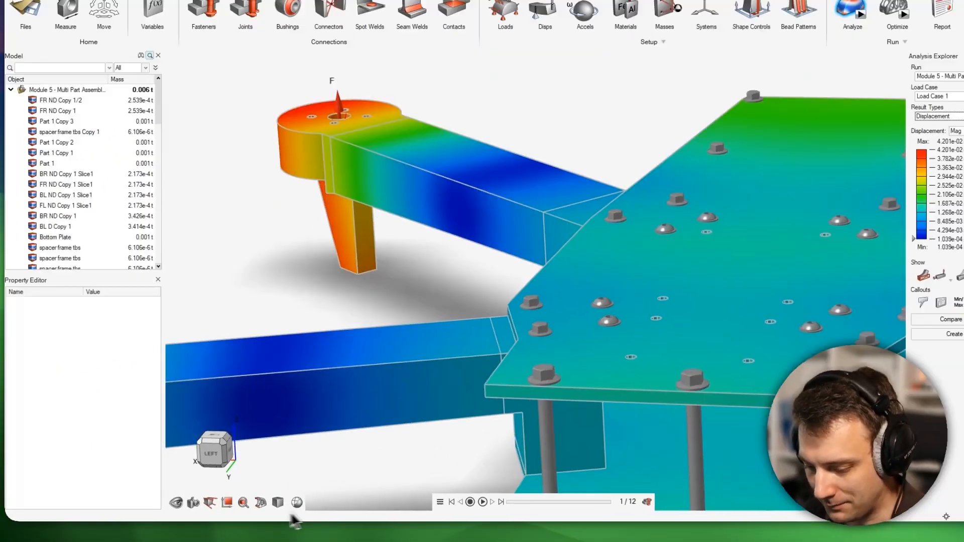
pyautogui.click(278, 503)
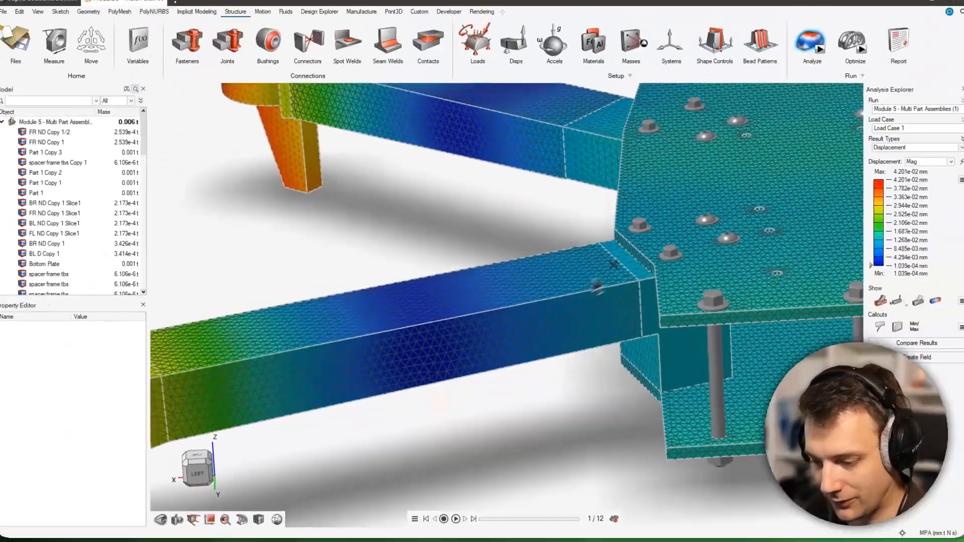
pyautogui.moveTo(592, 278); pyautogui.dragTo(518, 308, button='middle')
pyautogui.scroll(-3, 440, 270)
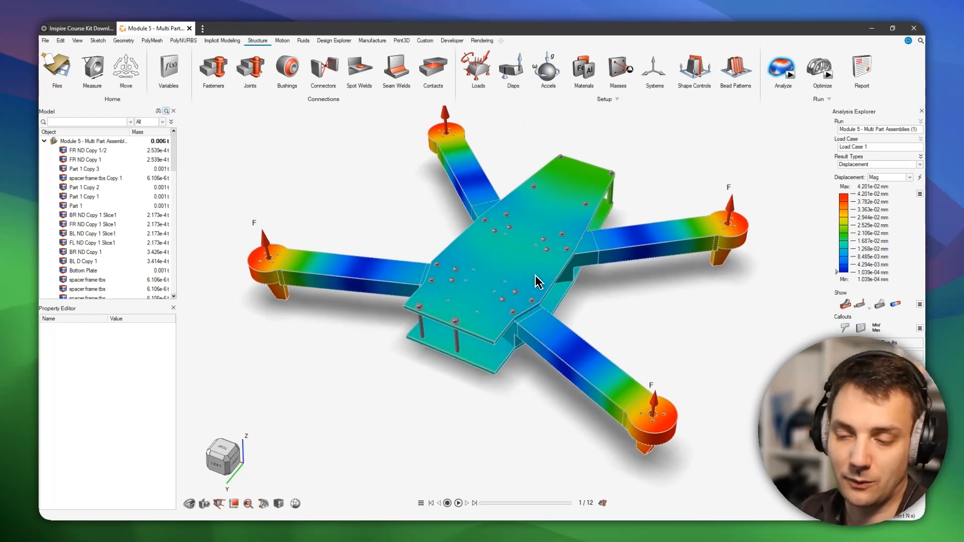